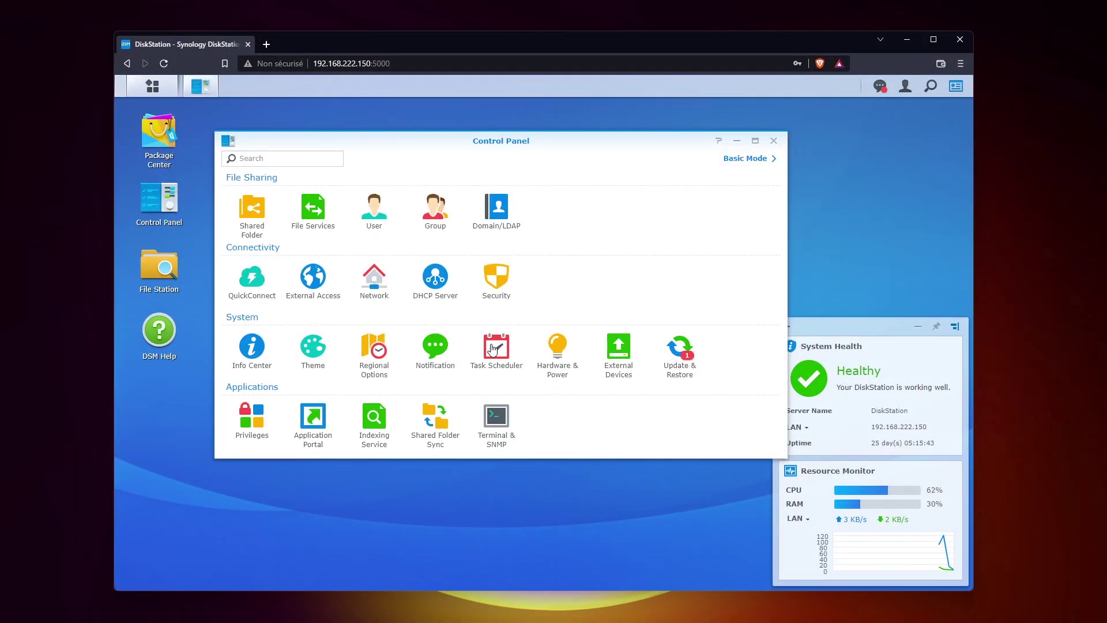
Step: Open the Network page under Connectivity in the DSM Control Panel
{"action": "left_click", "coordinate": [392, 290]}
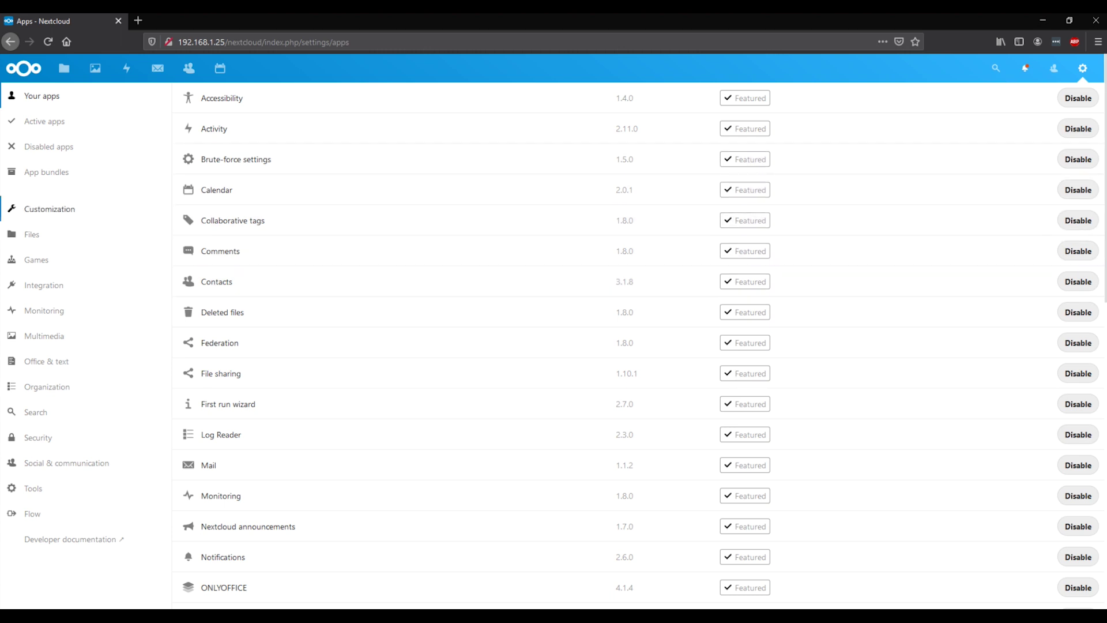
Step: Filter the Nextcloud apps list to the Office & text category
{"action": "left_click", "coordinate": [46, 361]}
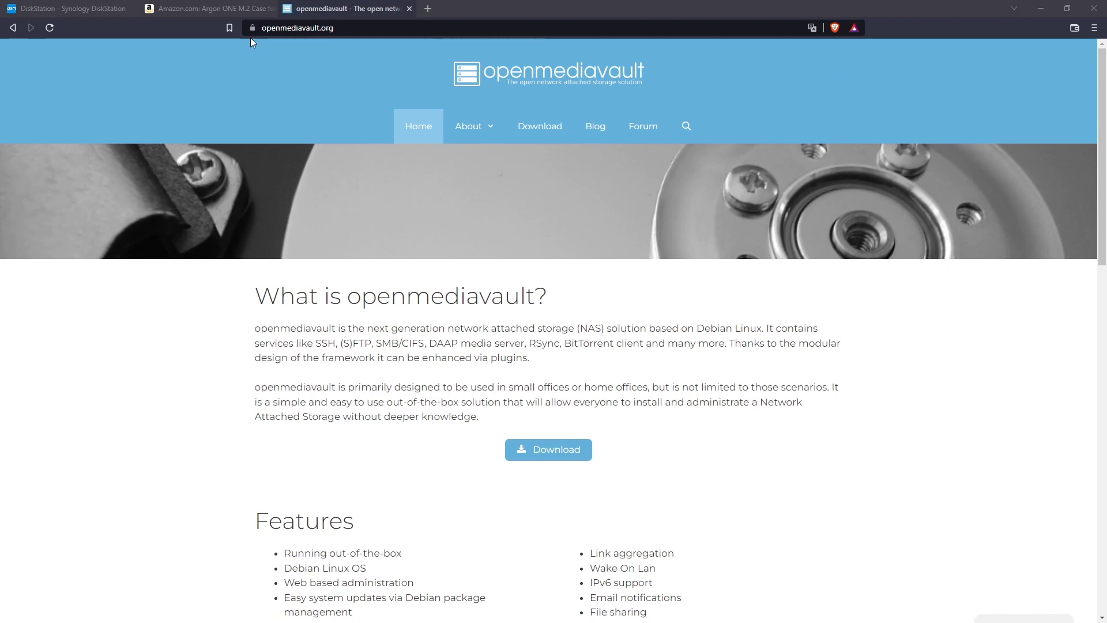
Step: Open the About > Screenshots page and enlarge the dashboard screenshot
{"action": "scroll", "coordinate": [397, 317], "scroll_direction": "down", "scroll_amount": 15}
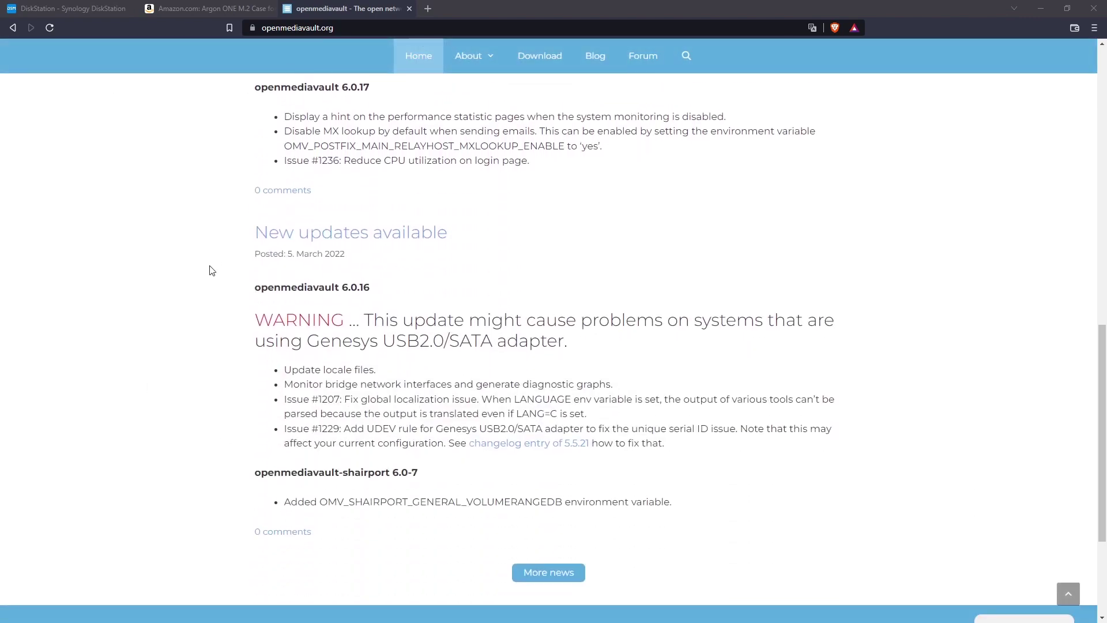
{"action": "scroll", "coordinate": [225, 346], "scroll_direction": "up", "scroll_amount": 15}
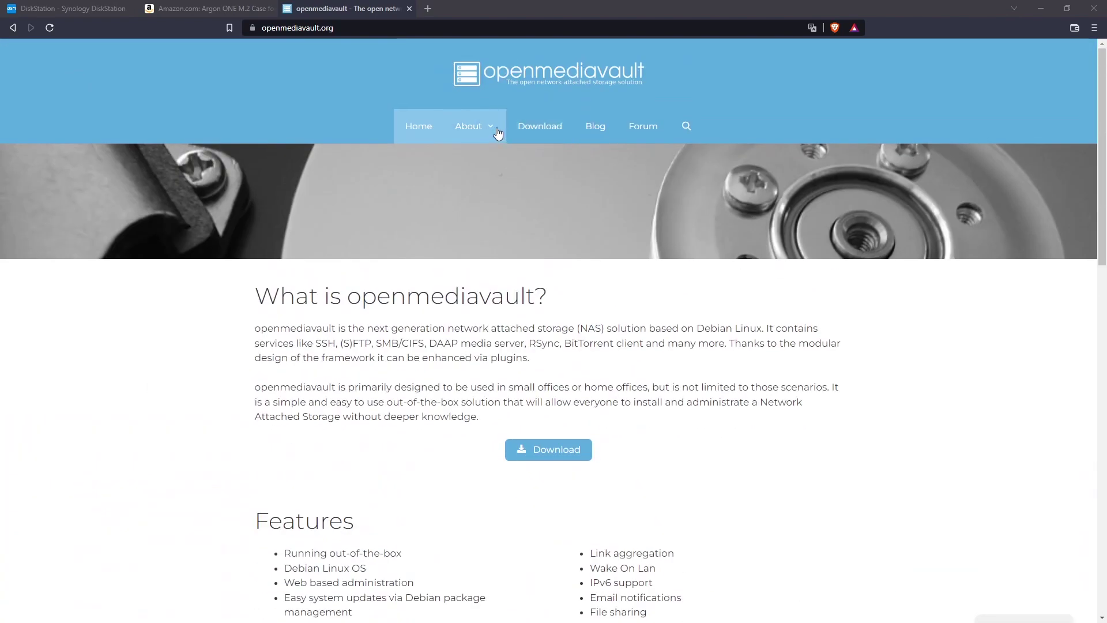
{"action": "left_click", "coordinate": [478, 133]}
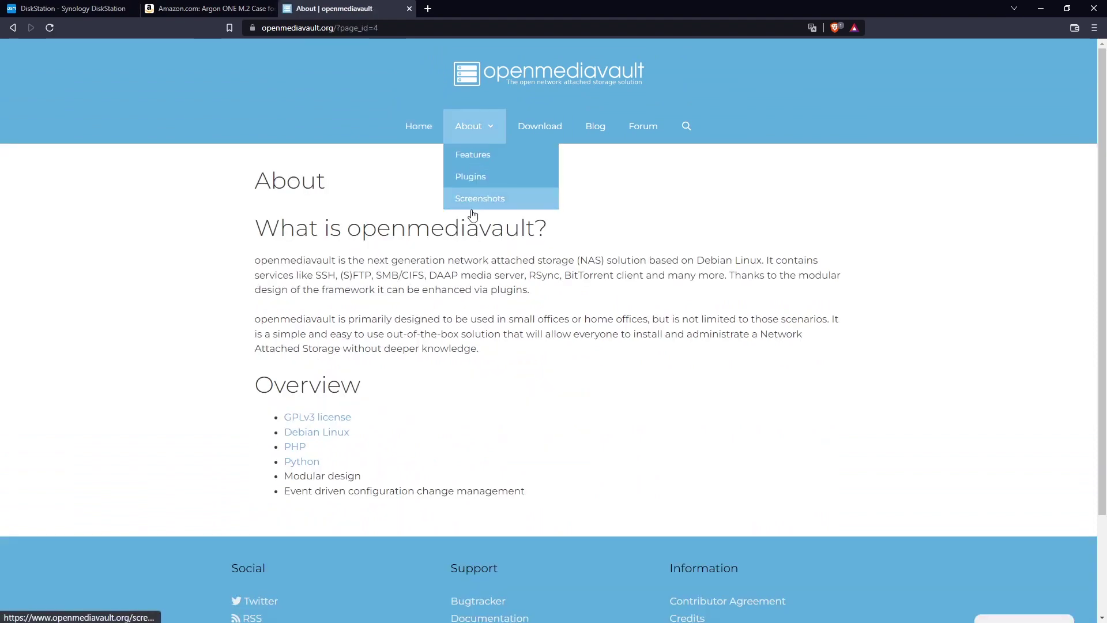
{"action": "mouse_move", "coordinate": [478, 128]}
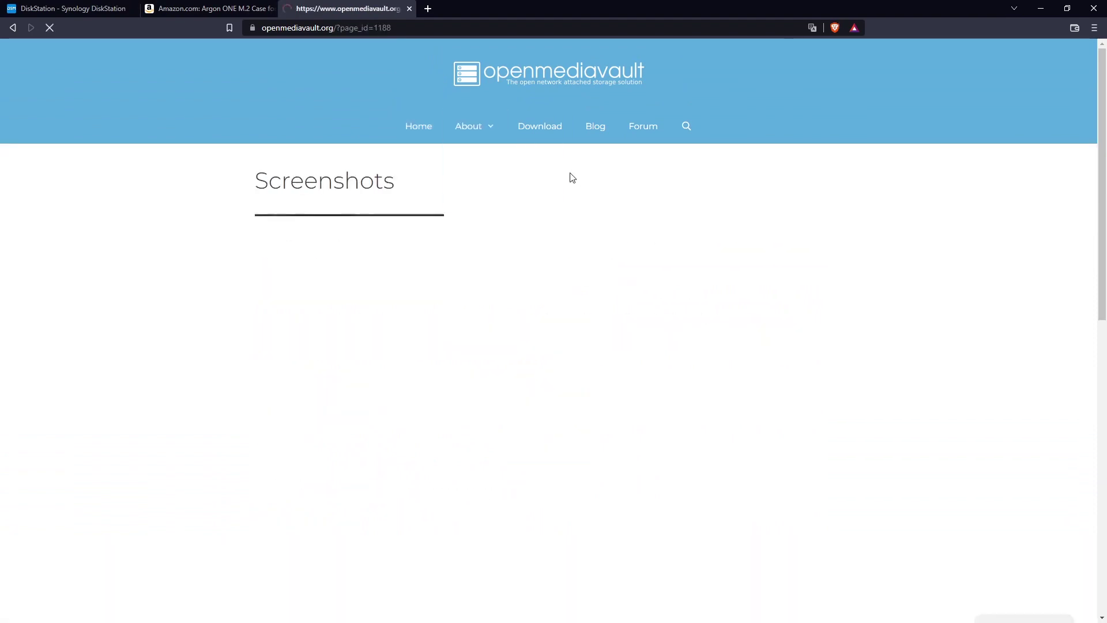
{"action": "left_click", "coordinate": [554, 261]}
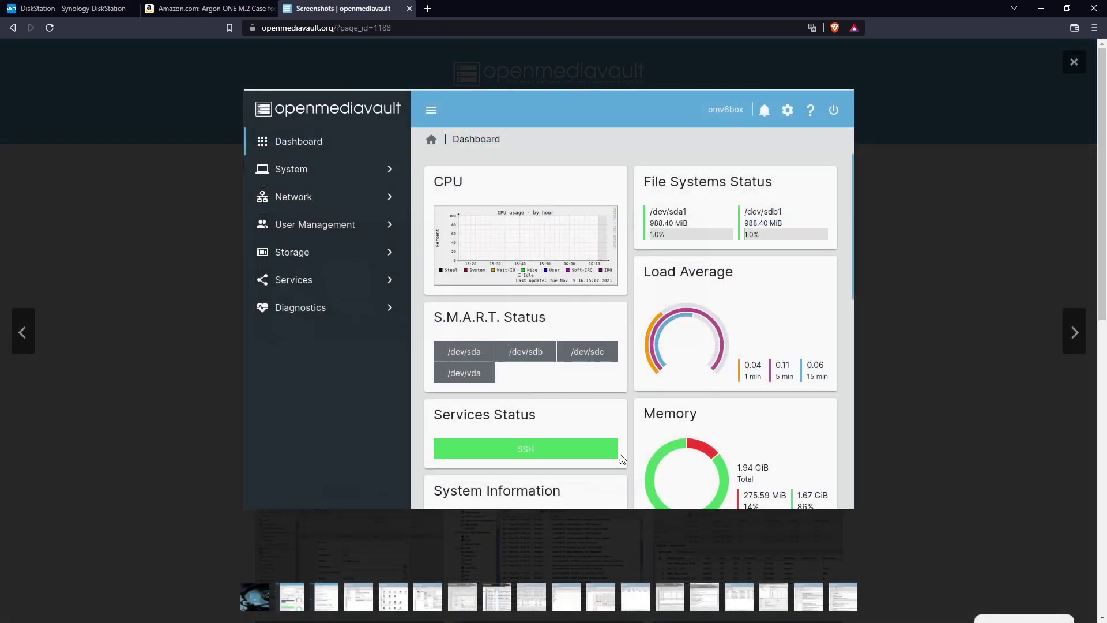
Step: Page through the enlarged screenshots up to the Edit user screenshot
{"action": "left_click", "coordinate": [1075, 338]}
{"action": "left_click", "coordinate": [1073, 336]}
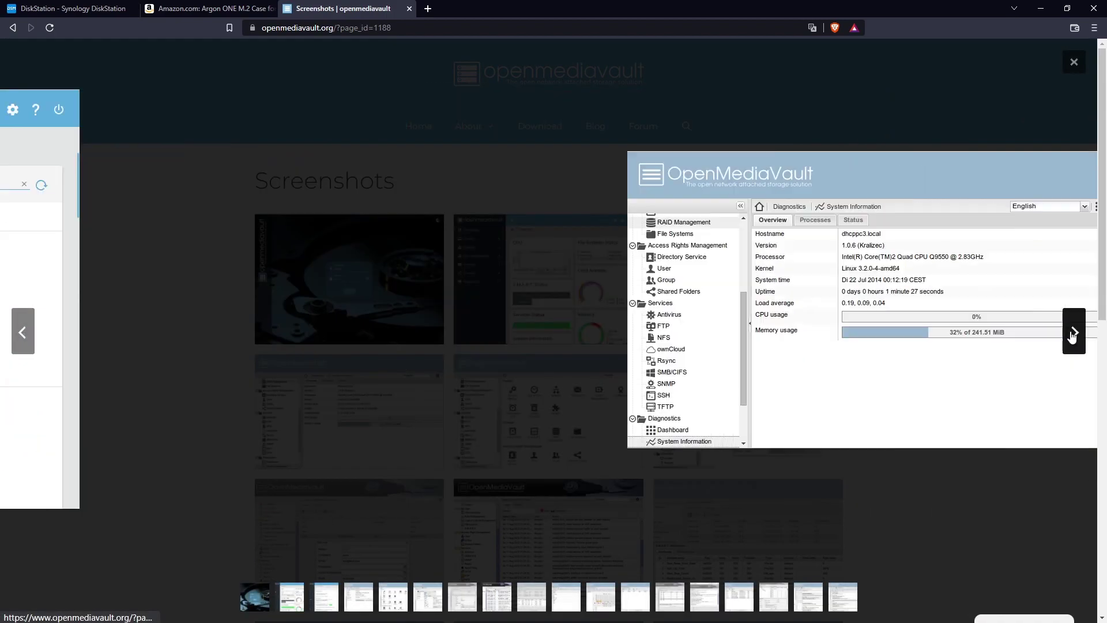
{"action": "left_click", "coordinate": [1074, 335]}
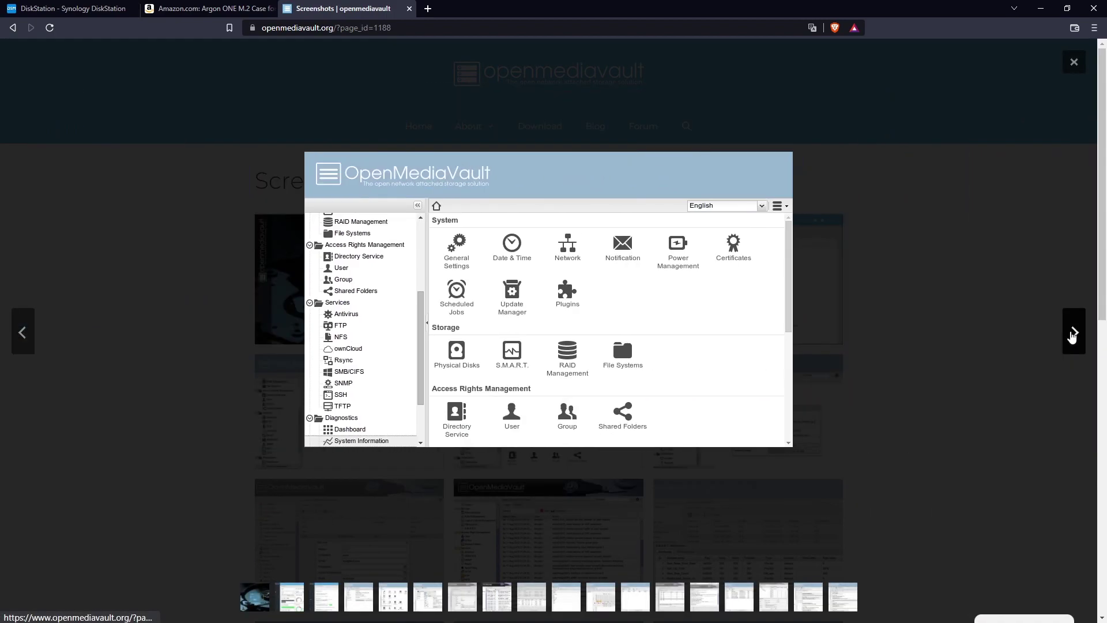
{"action": "left_click", "coordinate": [1073, 335]}
{"action": "left_click", "coordinate": [1073, 335]}
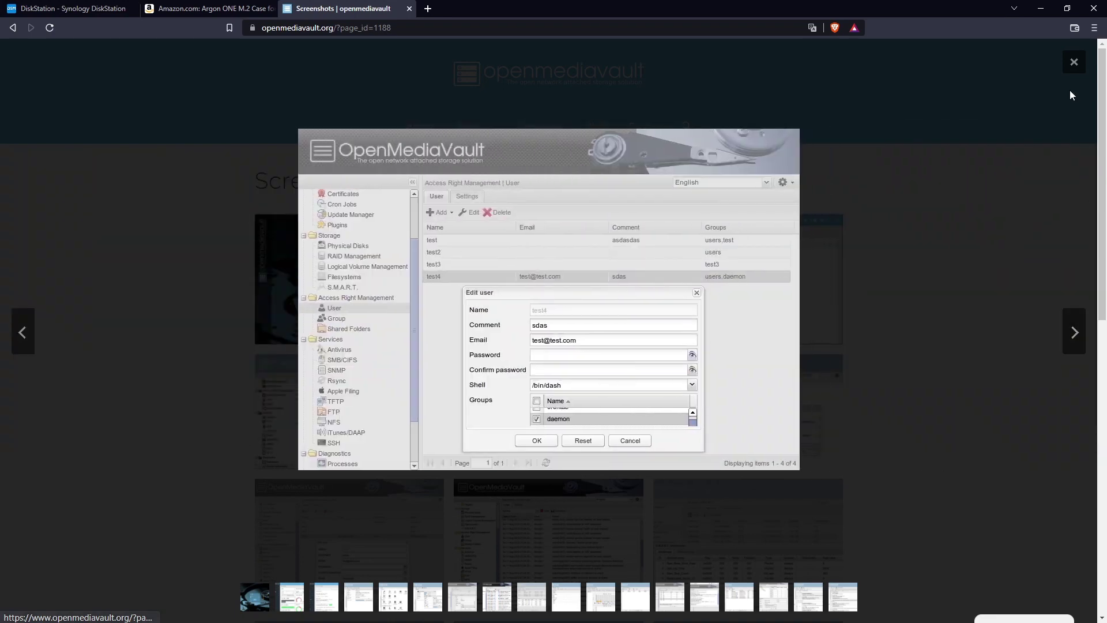
Step: Close the screenshot viewer and go to the About > Features page
{"action": "left_click", "coordinate": [1073, 61]}
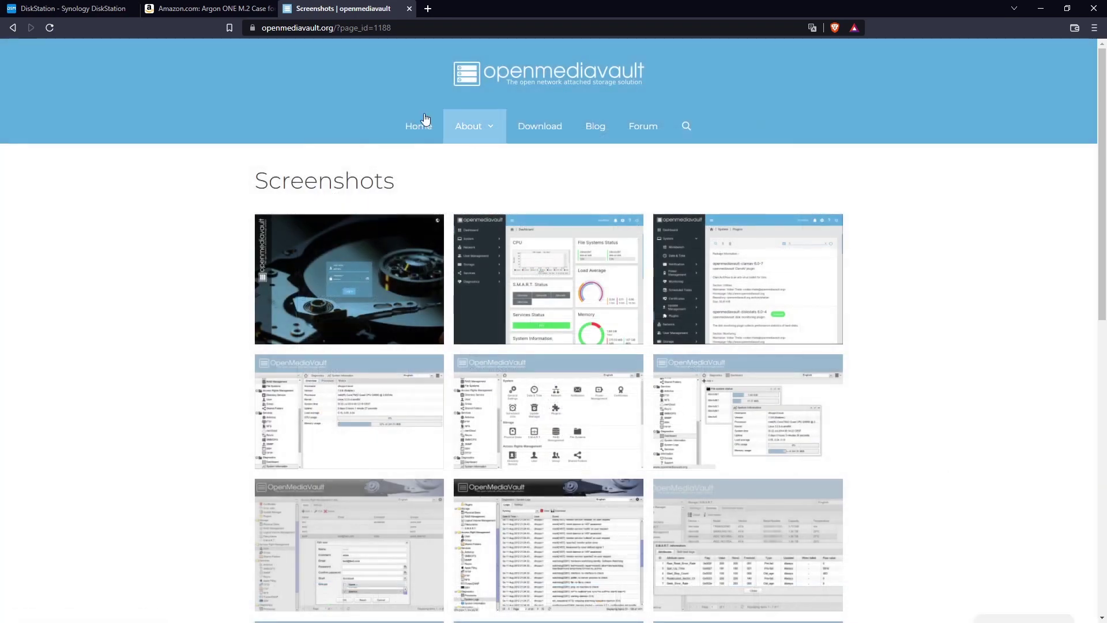
{"action": "left_click", "coordinate": [481, 156]}
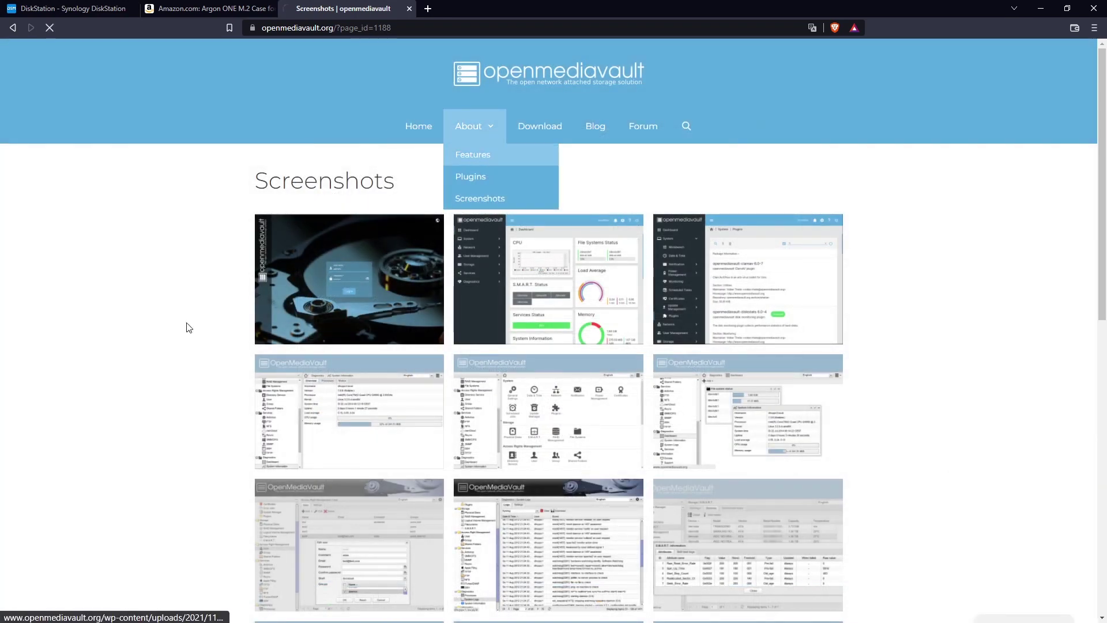
{"action": "scroll", "coordinate": [202, 323], "scroll_direction": "down", "scroll_amount": 1}
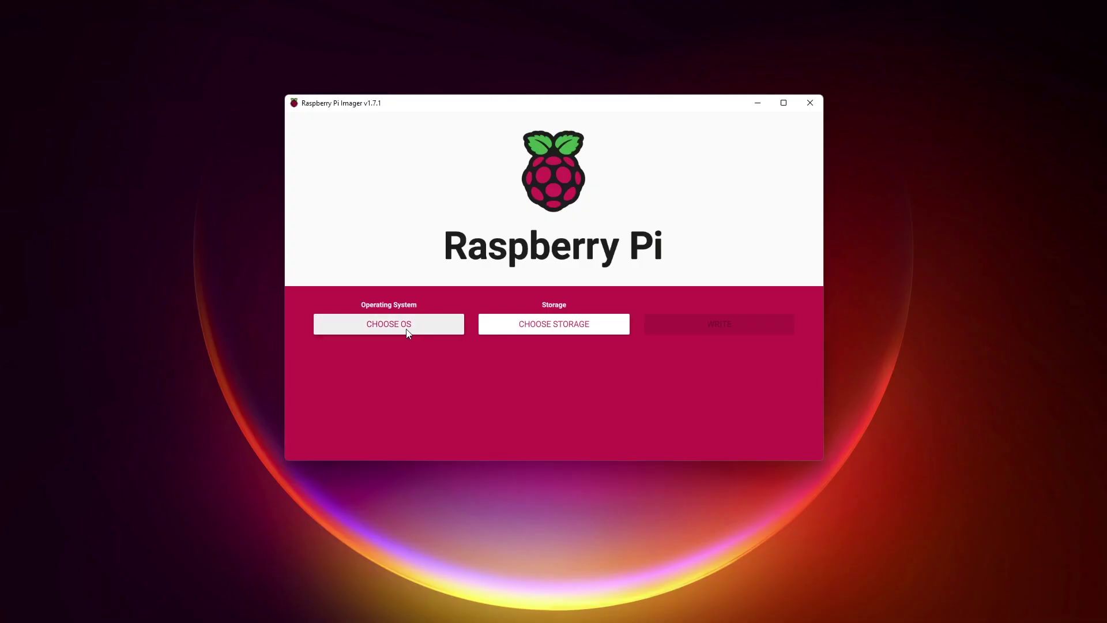
Step: Choose Raspberry Pi OS Lite (64-bit) from Raspberry Pi OS (other) as the operating system
{"action": "left_click", "coordinate": [407, 332]}
{"action": "left_click", "coordinate": [372, 233]}
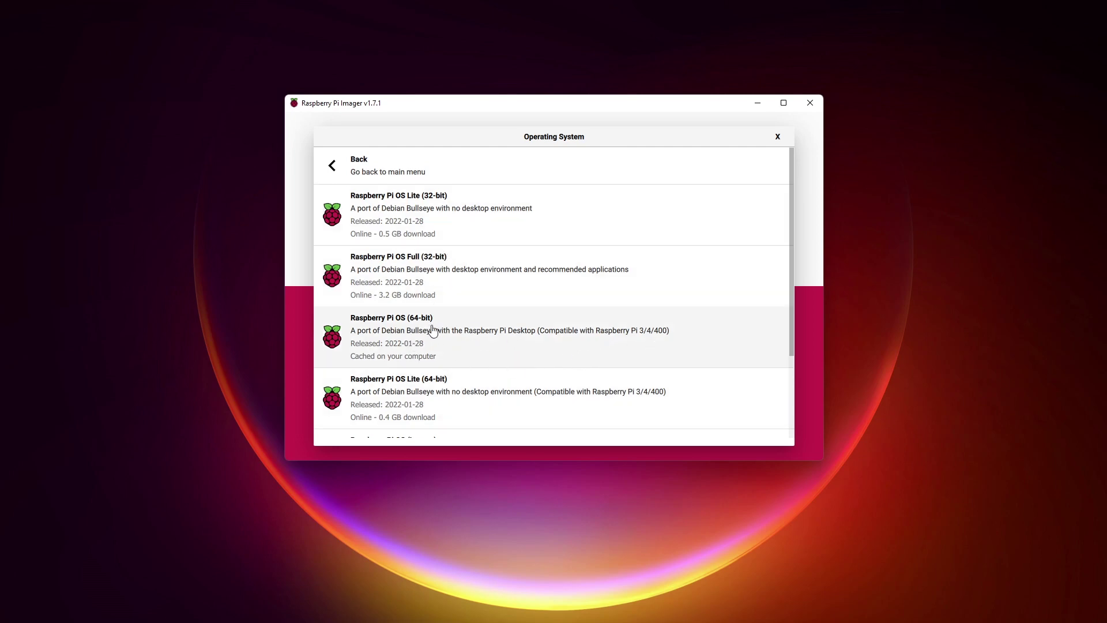
{"action": "scroll", "coordinate": [418, 333], "scroll_direction": "down", "scroll_amount": 2}
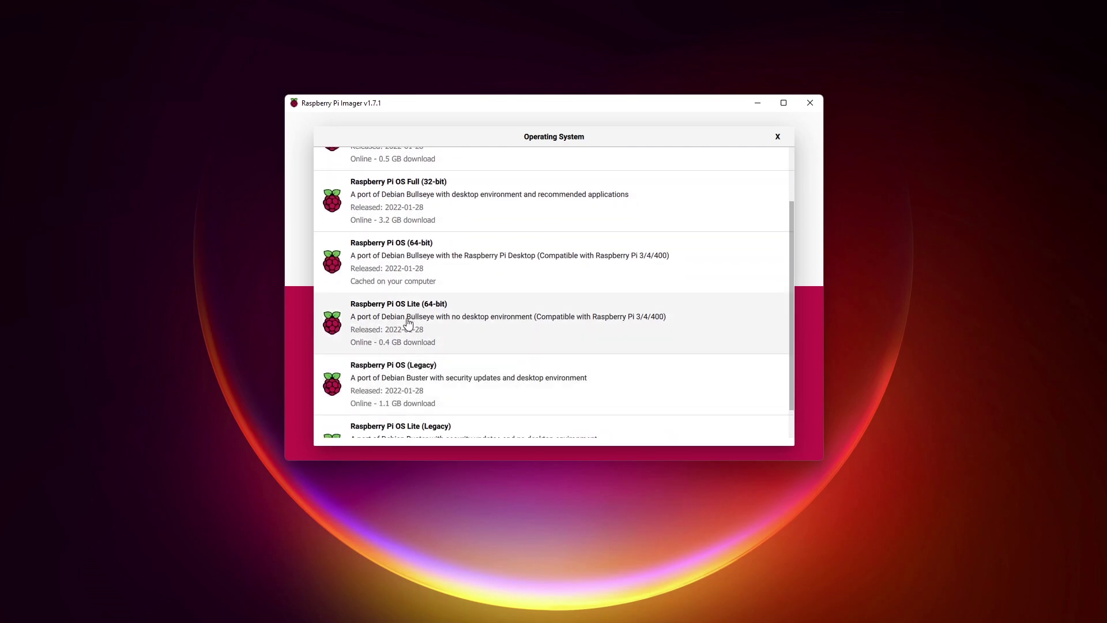
{"action": "left_click", "coordinate": [408, 321]}
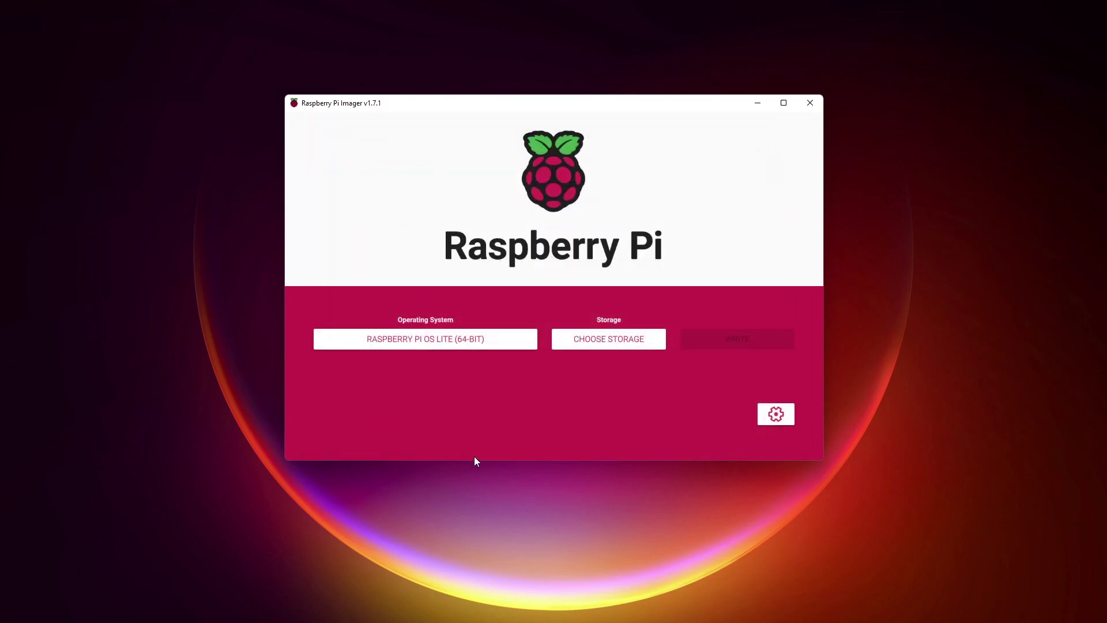
Step: Select the USB SanDisk drive as the target storage
{"action": "left_click", "coordinate": [594, 333]}
{"action": "left_click", "coordinate": [402, 154]}
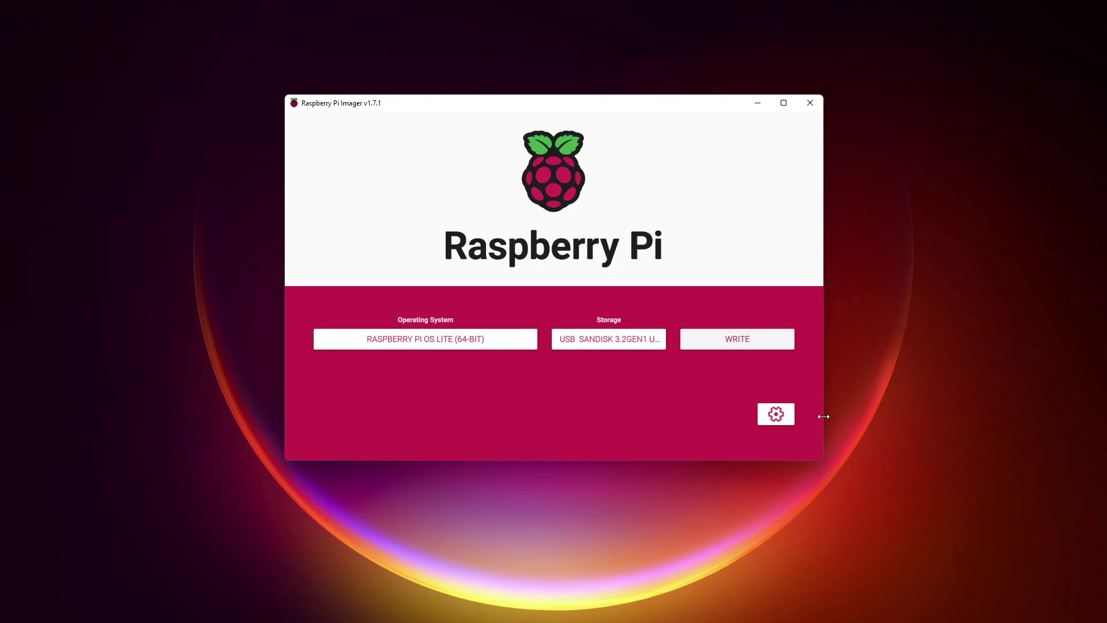
{"action": "left_click", "coordinate": [776, 414]}
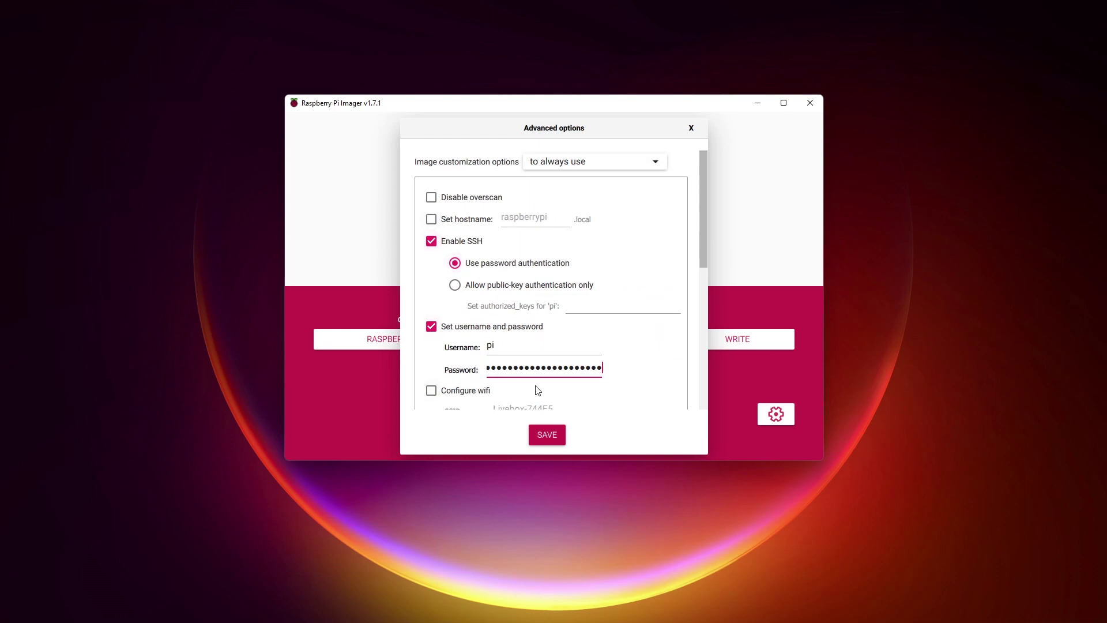
Step: Set the hostname to 'pinas', keeping SSH and the login username and password settings
{"action": "scroll", "coordinate": [562, 291], "scroll_direction": "down", "scroll_amount": 5}
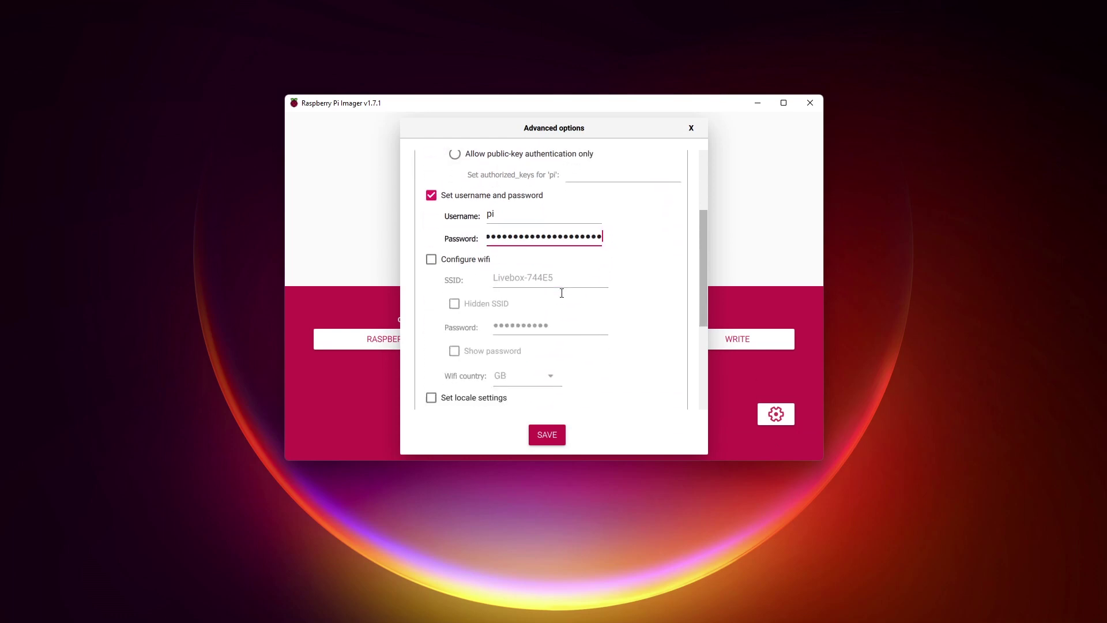
{"action": "scroll", "coordinate": [516, 254], "scroll_direction": "up", "scroll_amount": 3}
{"action": "scroll", "coordinate": [549, 198], "scroll_direction": "up", "scroll_amount": 3}
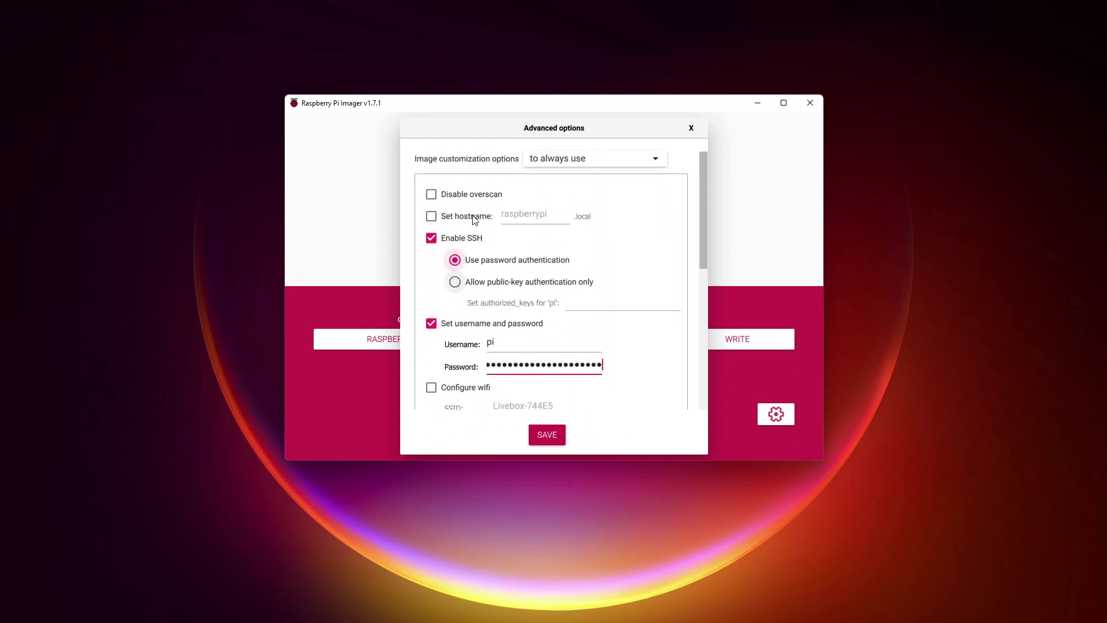
{"action": "left_click", "coordinate": [431, 219]}
{"action": "left_click", "coordinate": [555, 216]}
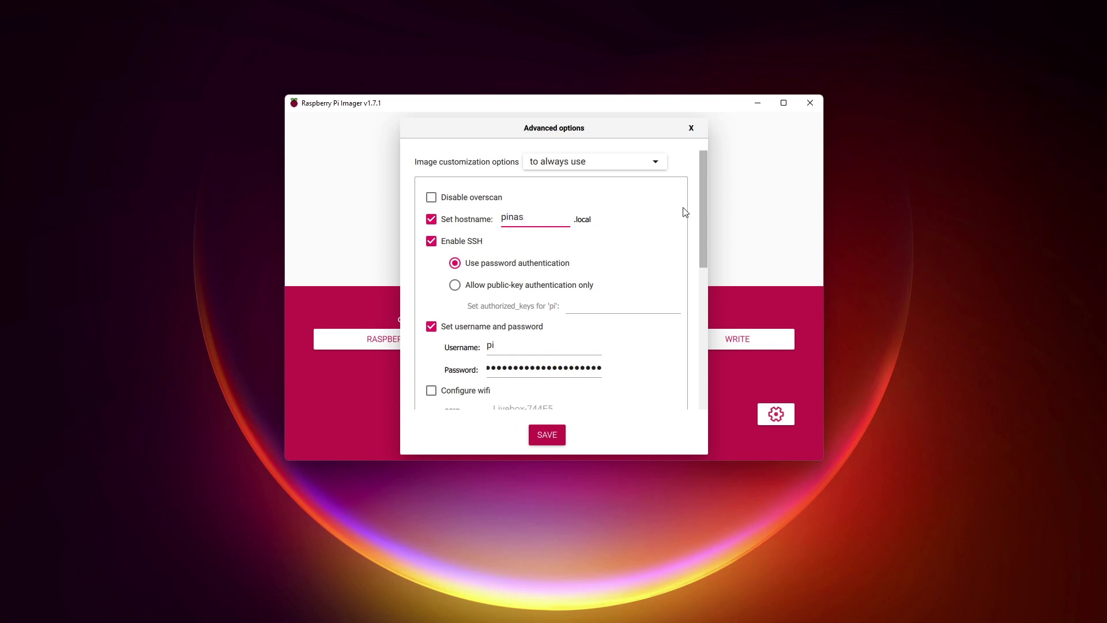
{"action": "left_click_drag", "start_coordinate": [705, 207], "coordinate": [669, 421]}
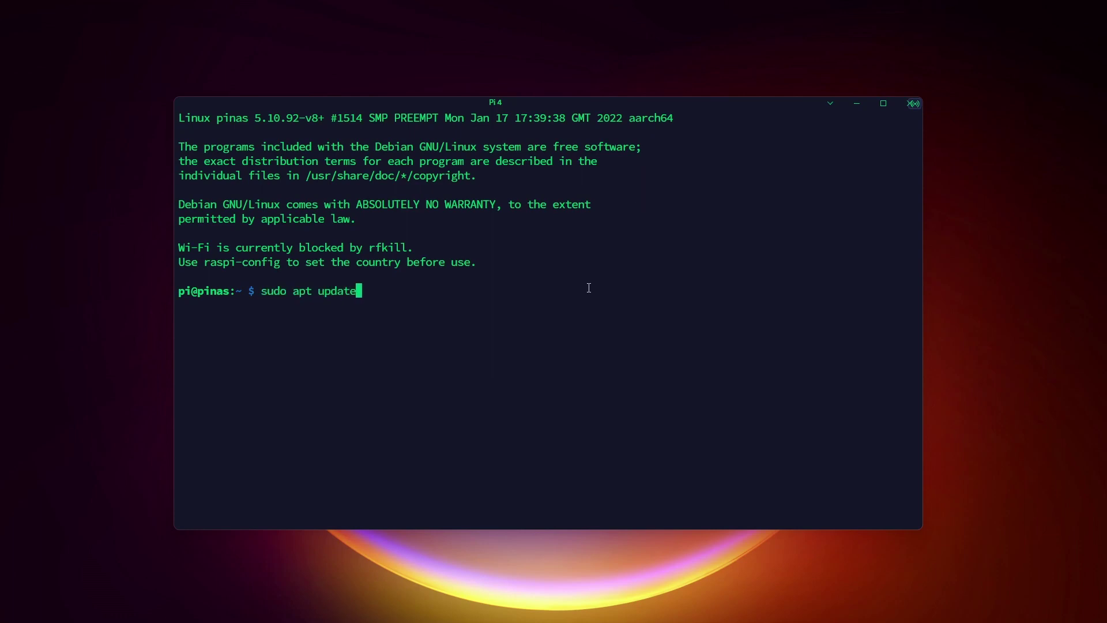
Step: Refresh the Pi's package lists, then upgrade packages with 'sudo apt upgrade -y'
{"action": "type", "text": "upgrade y"}
{"action": "key", "text": "Return"}
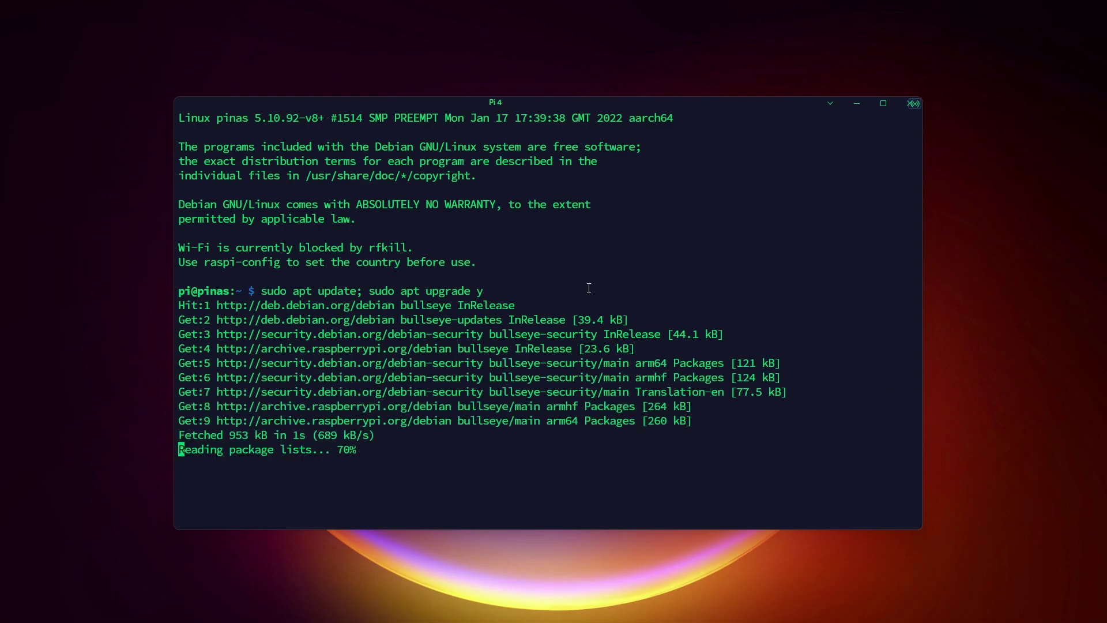
{"action": "type", "text": "sudo apt upgrade -y"}
{"action": "key", "text": "Return"}
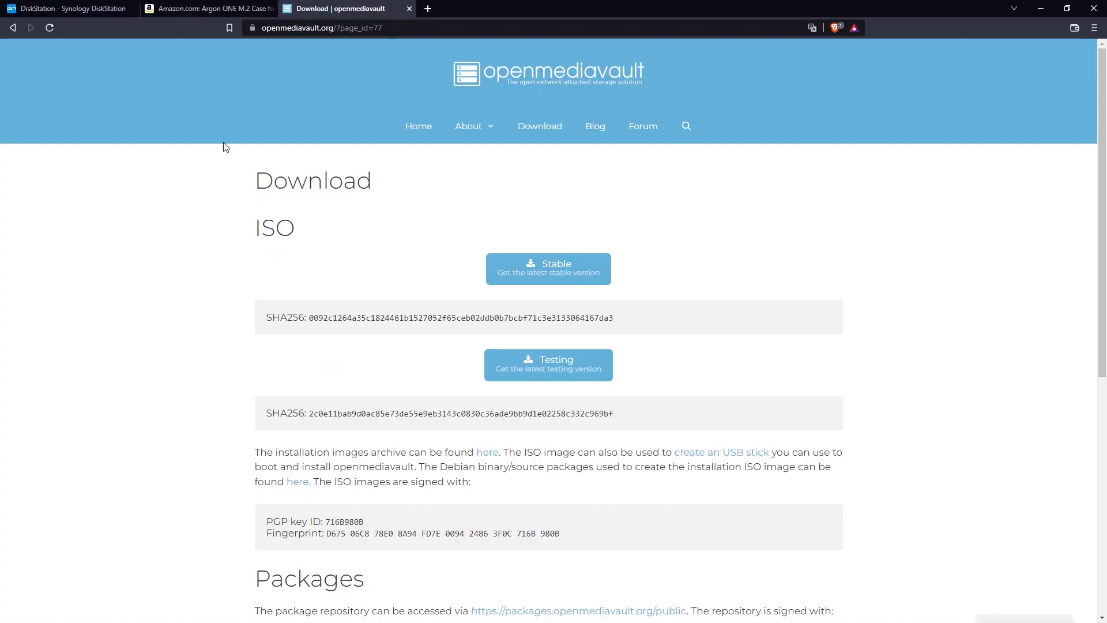
Step: Open the openmediavault installation images archive on SourceForge and dismiss the privacy notice
{"action": "scroll", "coordinate": [383, 316], "scroll_direction": "down", "scroll_amount": 4}
{"action": "scroll", "coordinate": [378, 299], "scroll_direction": "up", "scroll_amount": 4}
{"action": "scroll", "coordinate": [476, 455], "scroll_direction": "down", "scroll_amount": 5}
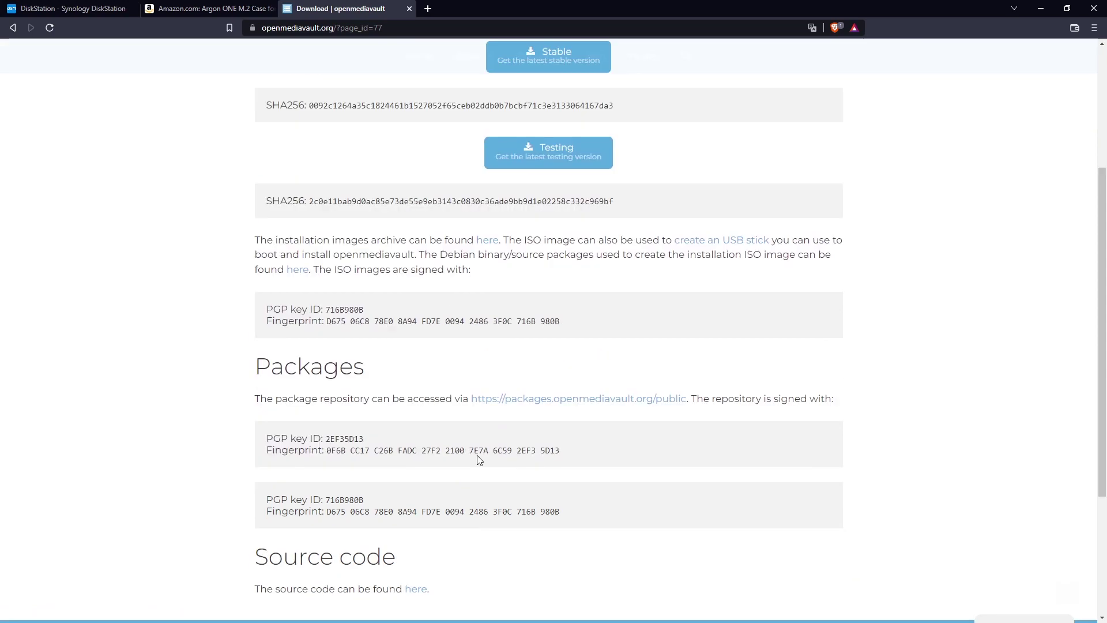
{"action": "scroll", "coordinate": [479, 336], "scroll_direction": "up", "scroll_amount": 1}
{"action": "scroll", "coordinate": [479, 336], "scroll_direction": "up", "scroll_amount": 2}
{"action": "left_click", "coordinate": [486, 340]}
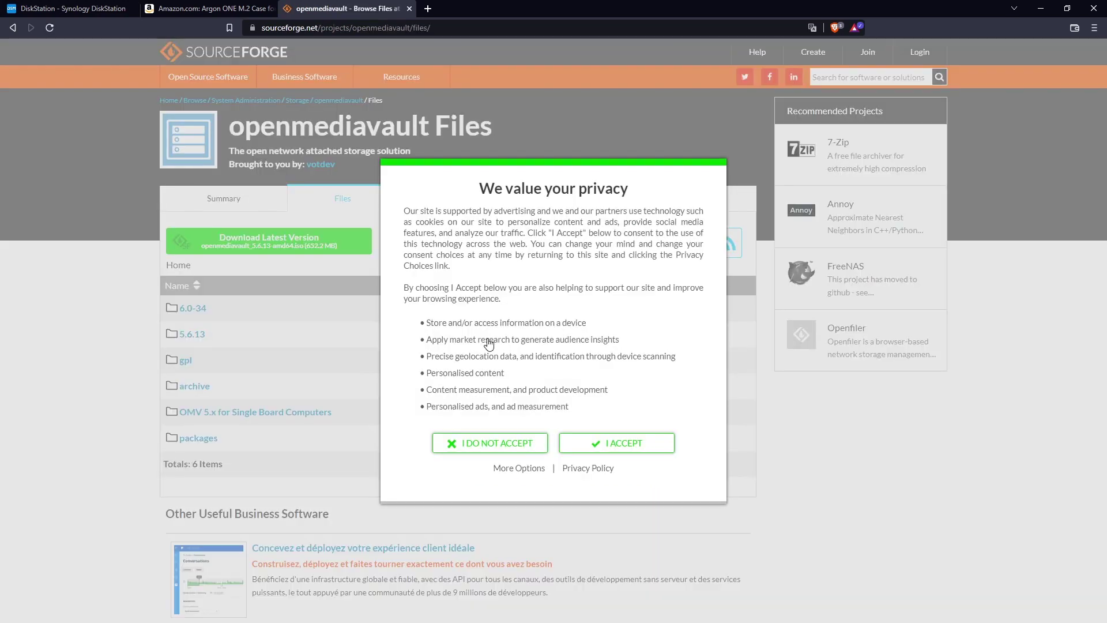
{"action": "left_click", "coordinate": [634, 446]}
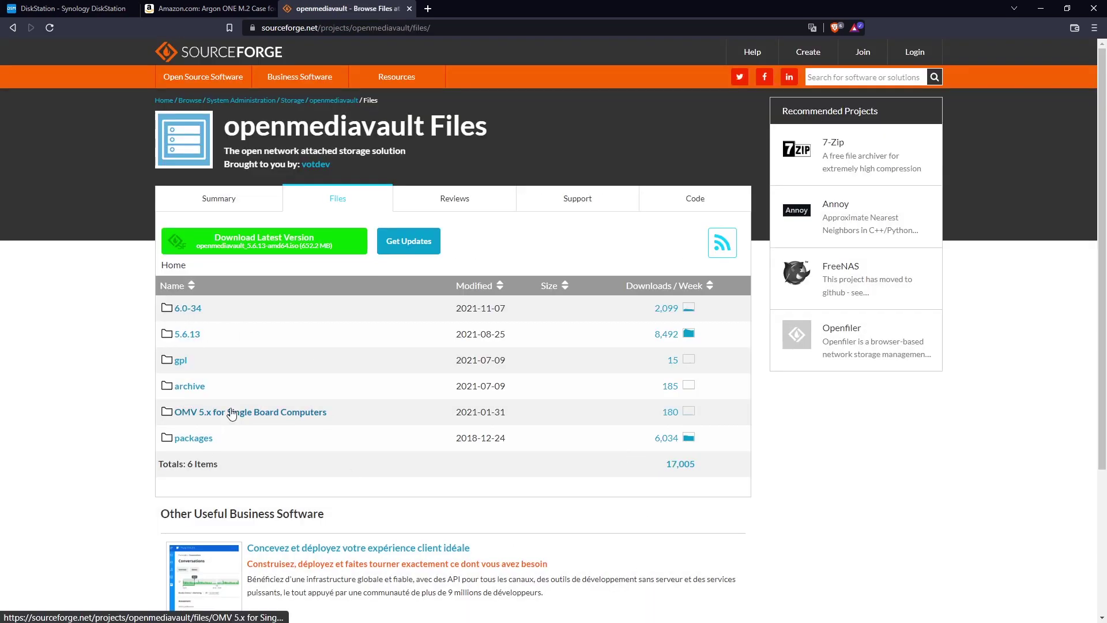
{"action": "left_click", "coordinate": [192, 312]}
{"action": "left_click", "coordinate": [192, 311]}
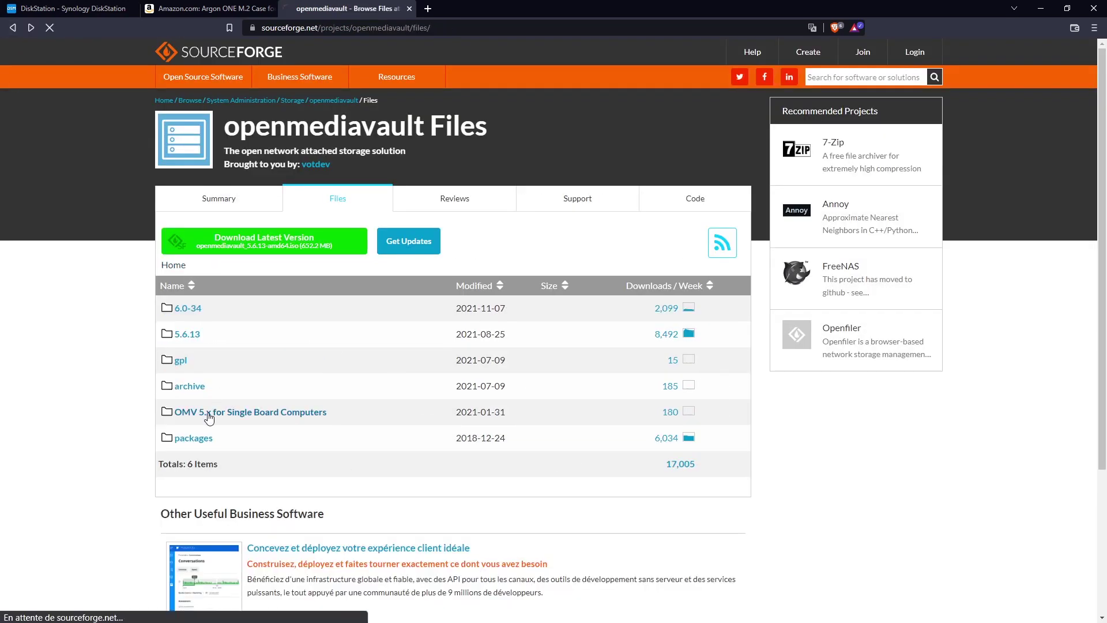
Step: Copy the guide's web address from readme.txt in 'OMV 5.x for Single Board Computers'
{"action": "left_click", "coordinate": [245, 411]}
{"action": "left_click", "coordinate": [193, 340]}
{"action": "left_click", "coordinate": [12, 27]}
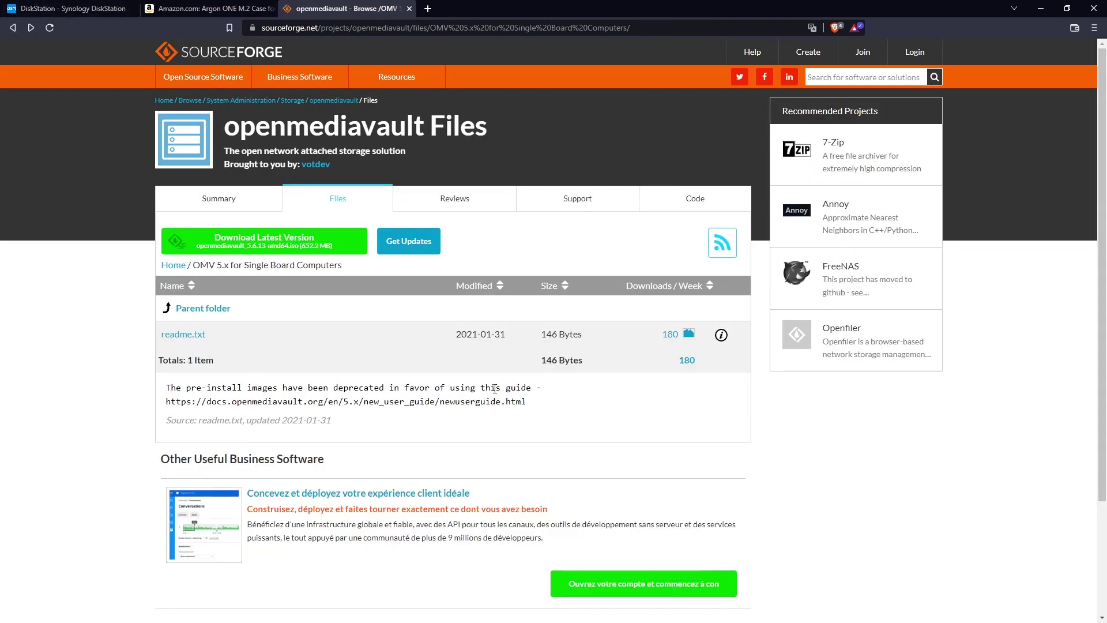
{"action": "triple_click", "coordinate": [473, 400]}
{"action": "left_click_drag", "start_coordinate": [527, 402], "coordinate": [180, 404]}
Step: Load the copied New User Guide address in the browser
{"action": "left_click", "coordinate": [12, 27]}
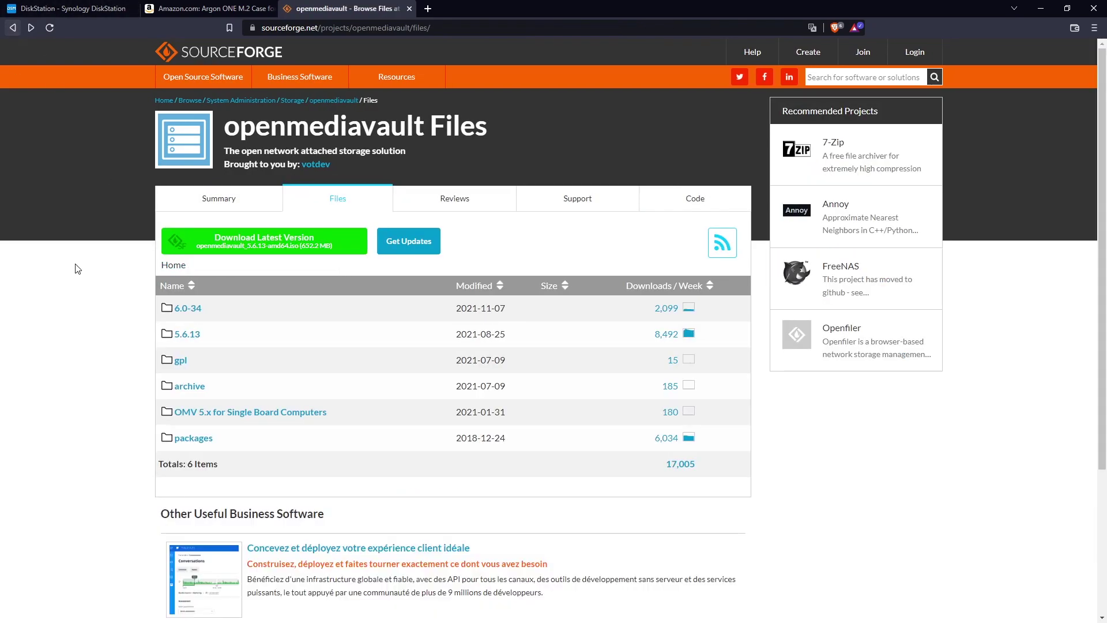
{"action": "left_click", "coordinate": [323, 28]}
{"action": "type", "text": "https://docs.openmediavault.org/en/5.x/new_user_guide/newuserguide.html"}
{"action": "key", "text": "Return"}
Step: On the omv-extras wiki's 'Installing OMV6 on a Raspberry PI' page, select the wget install command
{"action": "scroll", "coordinate": [558, 203], "scroll_direction": "down", "scroll_amount": 15}
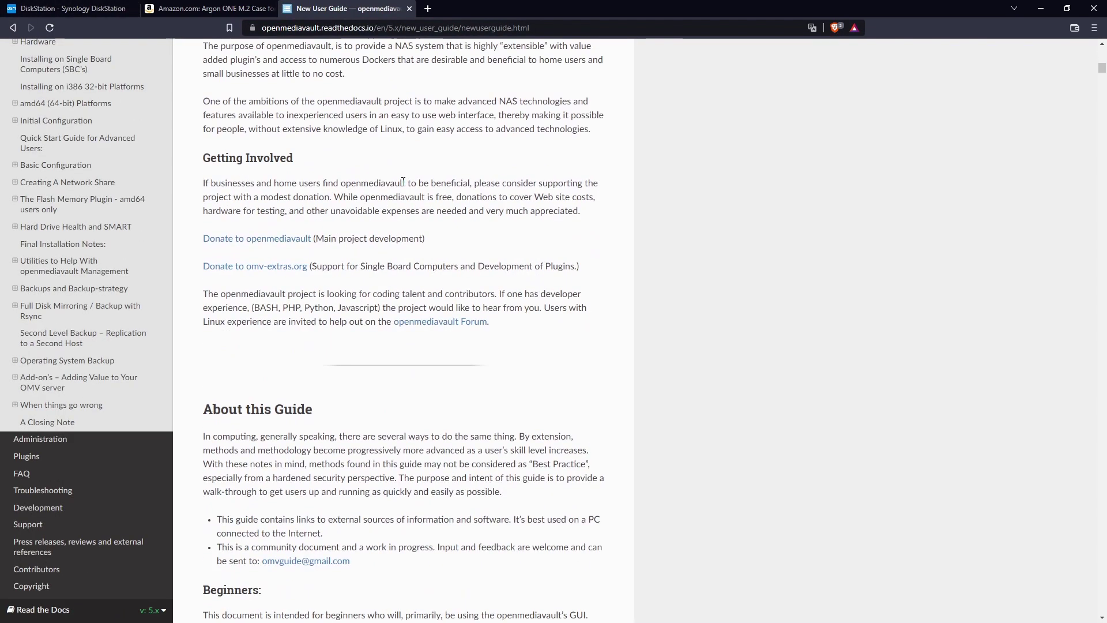
{"action": "left_click", "coordinate": [346, 74]}
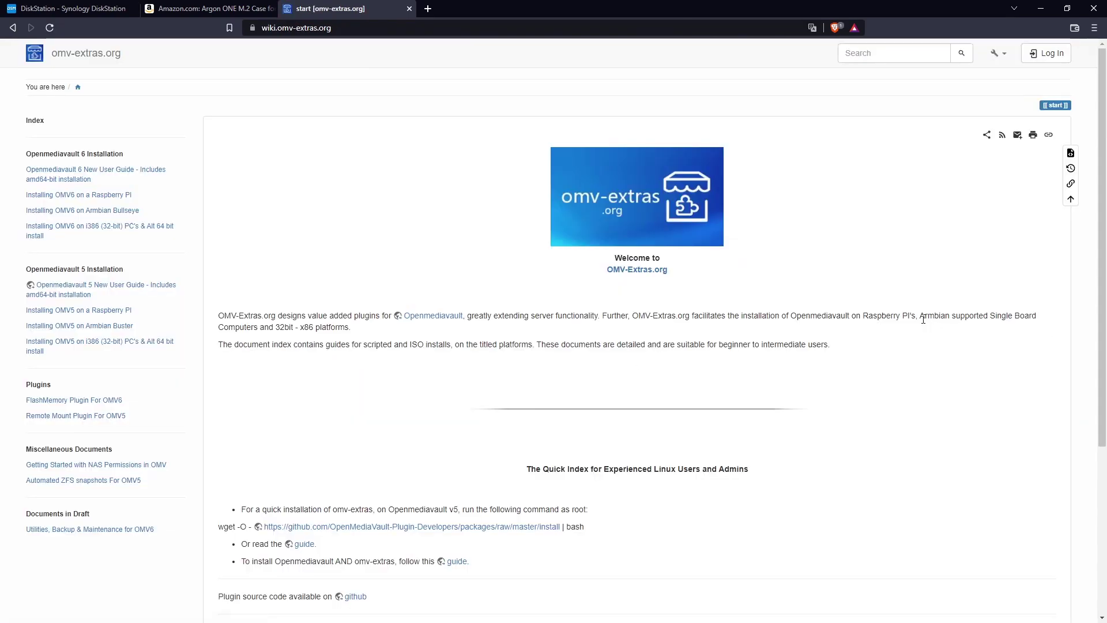
{"action": "left_click", "coordinate": [124, 195]}
{"action": "scroll", "coordinate": [480, 322], "scroll_direction": "down", "scroll_amount": 10}
{"action": "scroll", "coordinate": [481, 322], "scroll_direction": "down", "scroll_amount": 5}
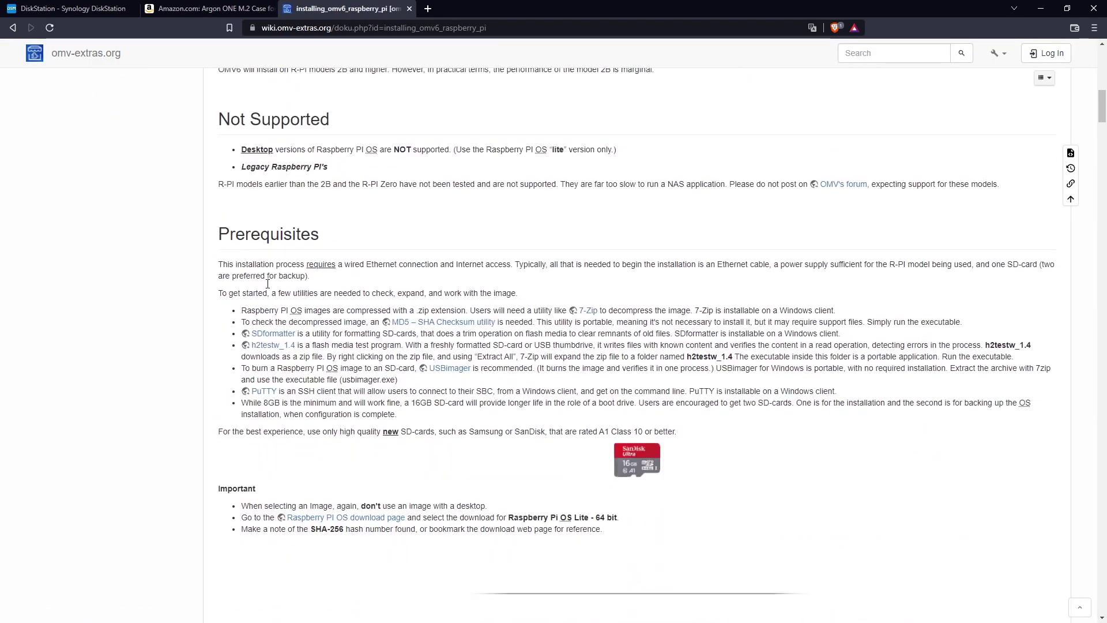
{"action": "scroll", "coordinate": [318, 256], "scroll_direction": "down", "scroll_amount": 8}
{"action": "scroll", "coordinate": [331, 277], "scroll_direction": "up", "scroll_amount": 4}
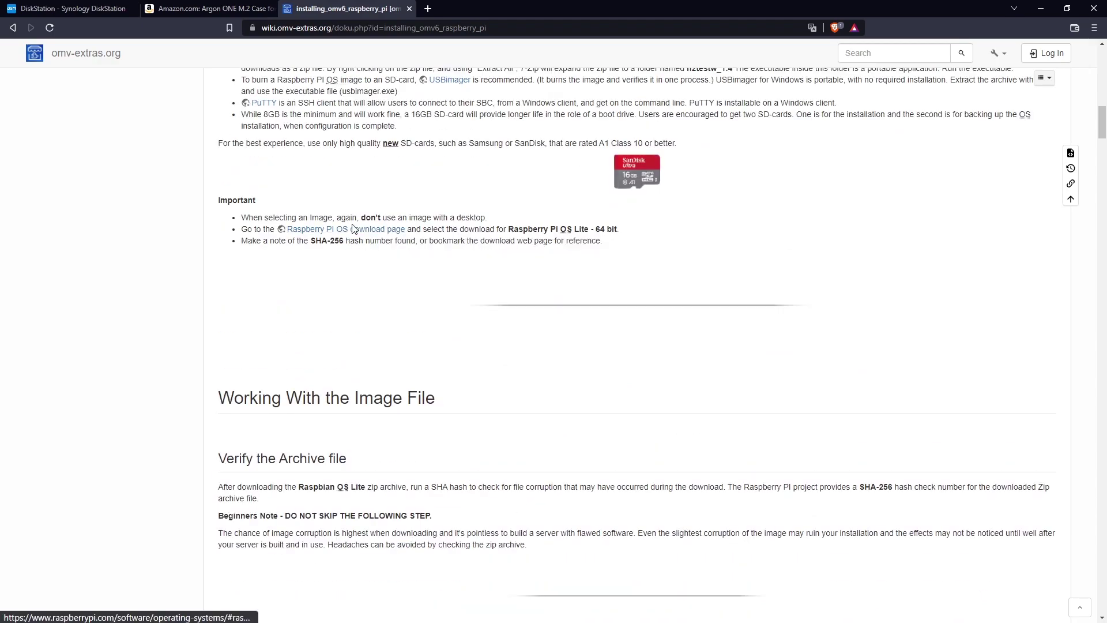
{"action": "scroll", "coordinate": [338, 289], "scroll_direction": "down", "scroll_amount": 15}
{"action": "scroll", "coordinate": [334, 190], "scroll_direction": "down", "scroll_amount": 20}
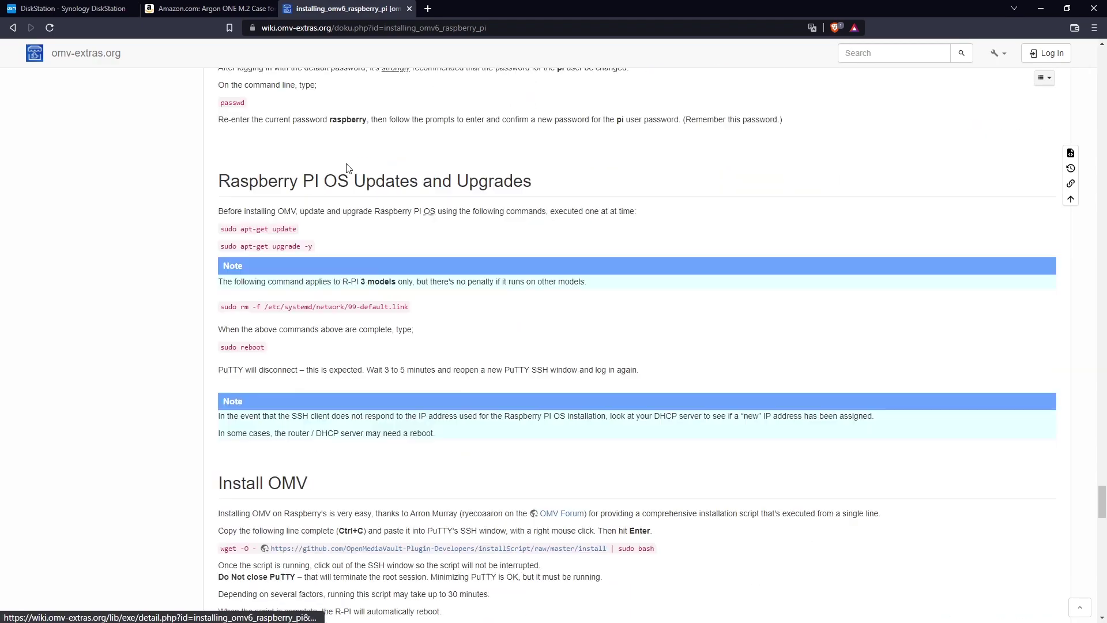
{"action": "triple_click", "coordinate": [220, 365]}
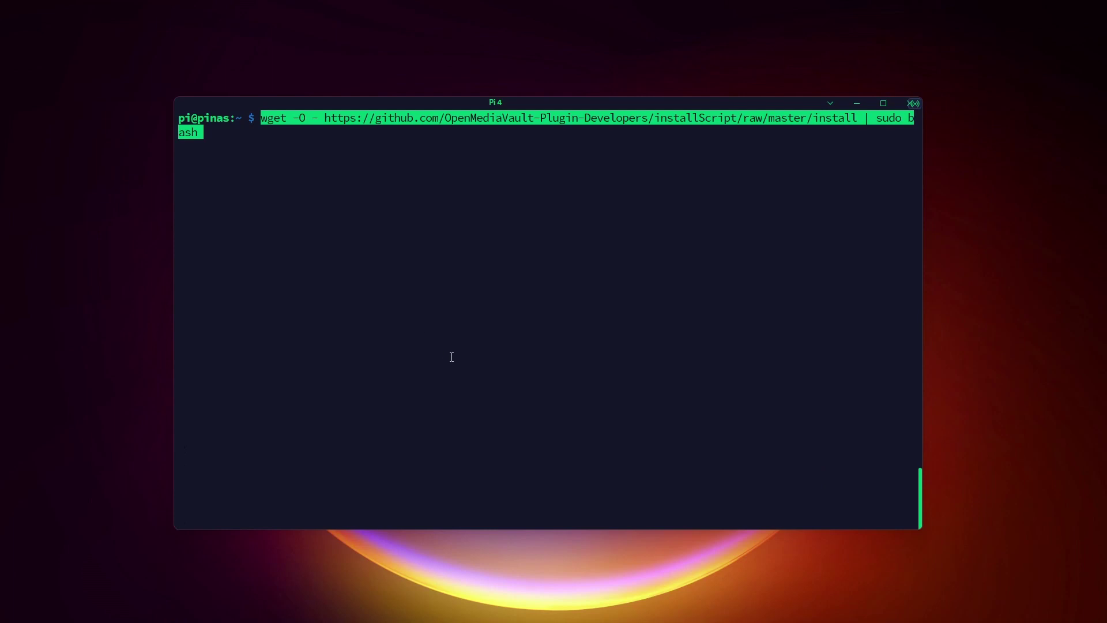
Step: Run the pasted OMV install command, then search the install script for '64'
{"action": "key", "text": "Return"}
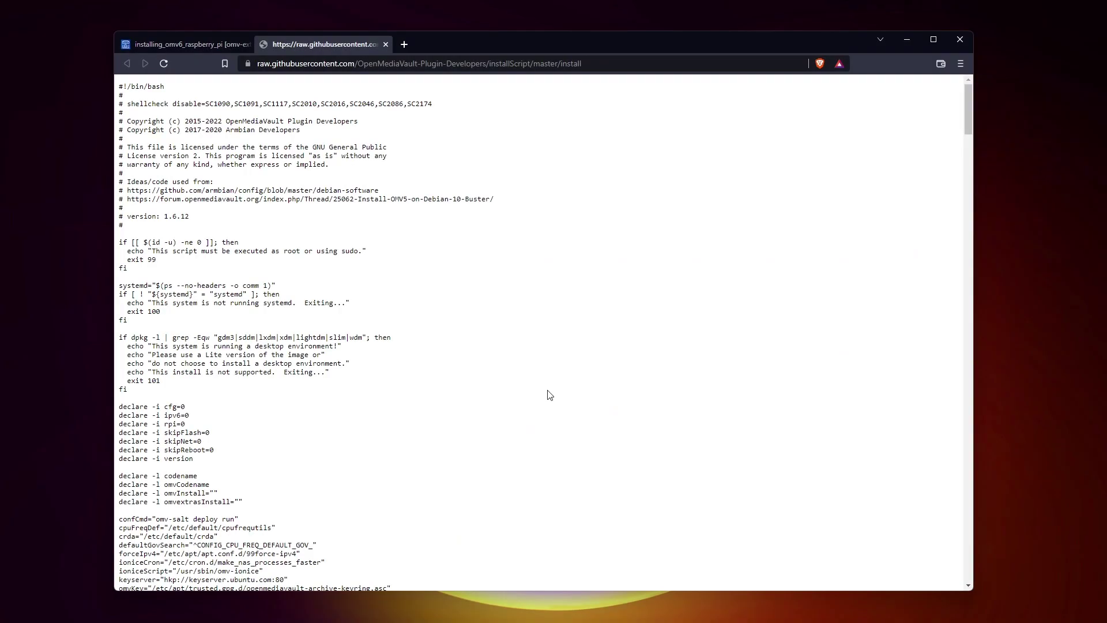
{"action": "key", "text": "ctrl+f"}
{"action": "type", "text": "64"}
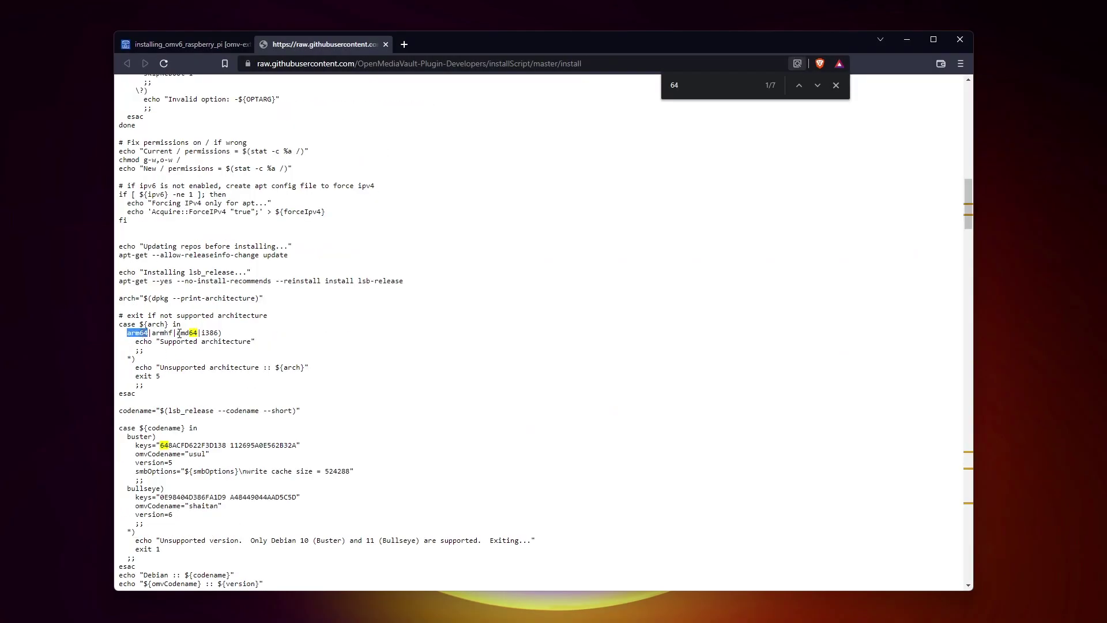
Step: Step through the '64' matches in the raw script, confirming arm64 is supported
{"action": "scroll", "coordinate": [231, 353], "scroll_direction": "down", "scroll_amount": 20}
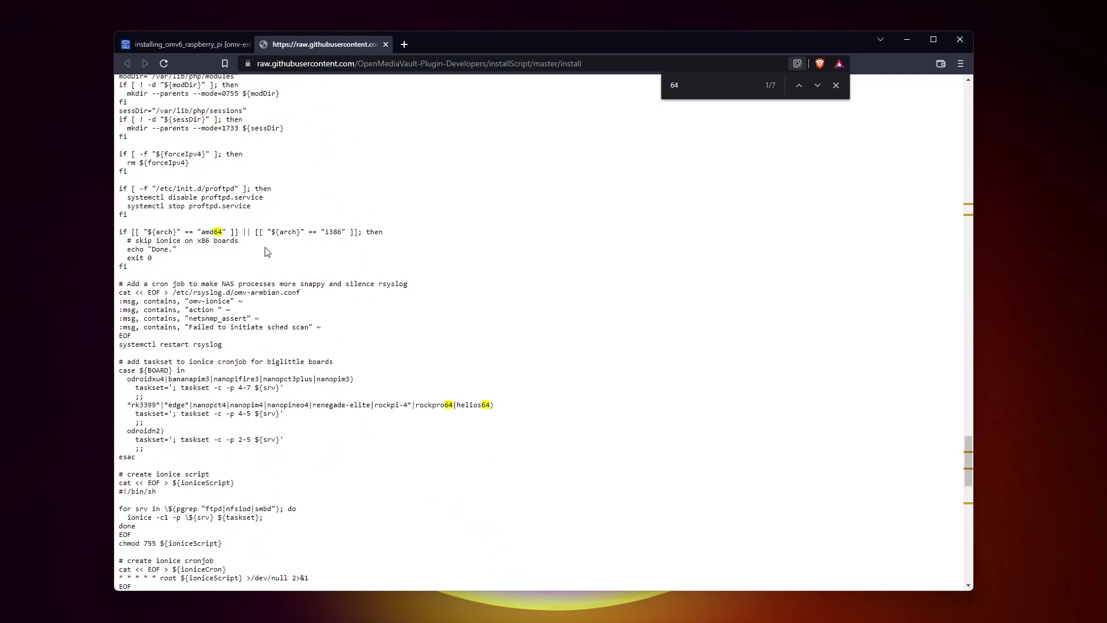
{"action": "key", "text": "Return"}
{"action": "key", "text": "Return"}
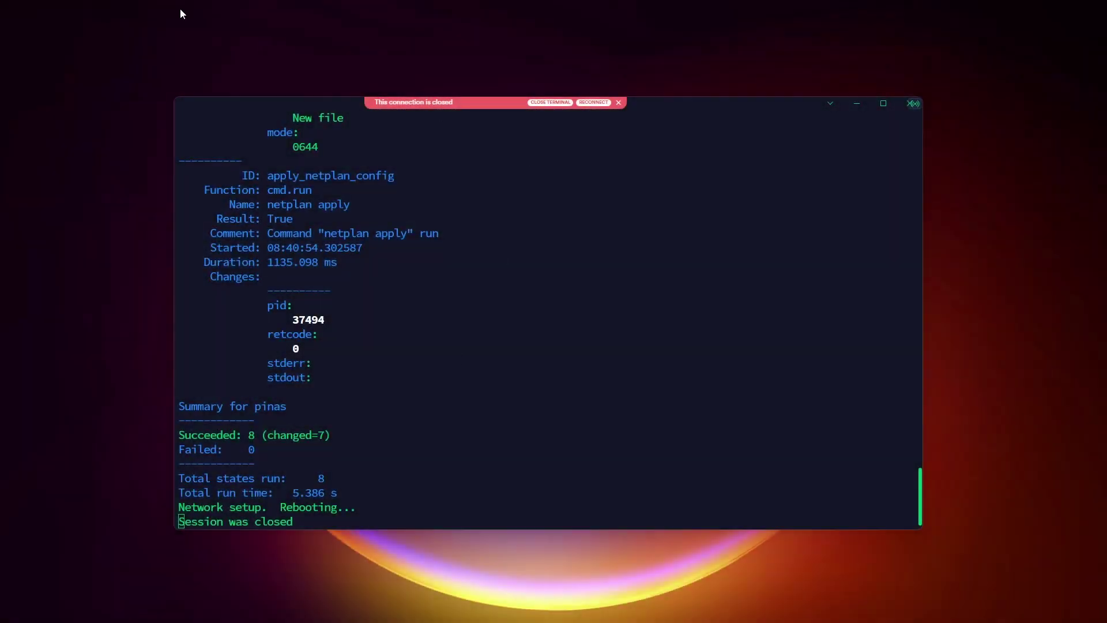
Step: Highlight the 'Network setup. Rebooting...' line after the install script finishes with 0 failures
{"action": "triple_click", "coordinate": [303, 507]}
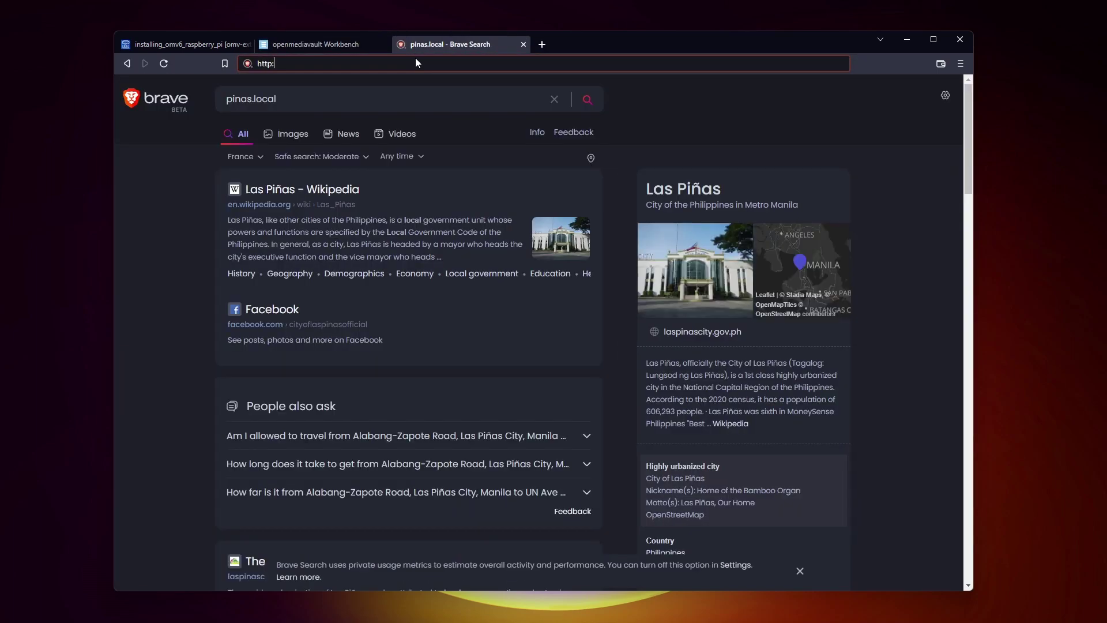
{"action": "type", "text": "s.local"}
{"action": "key", "text": "Return"}
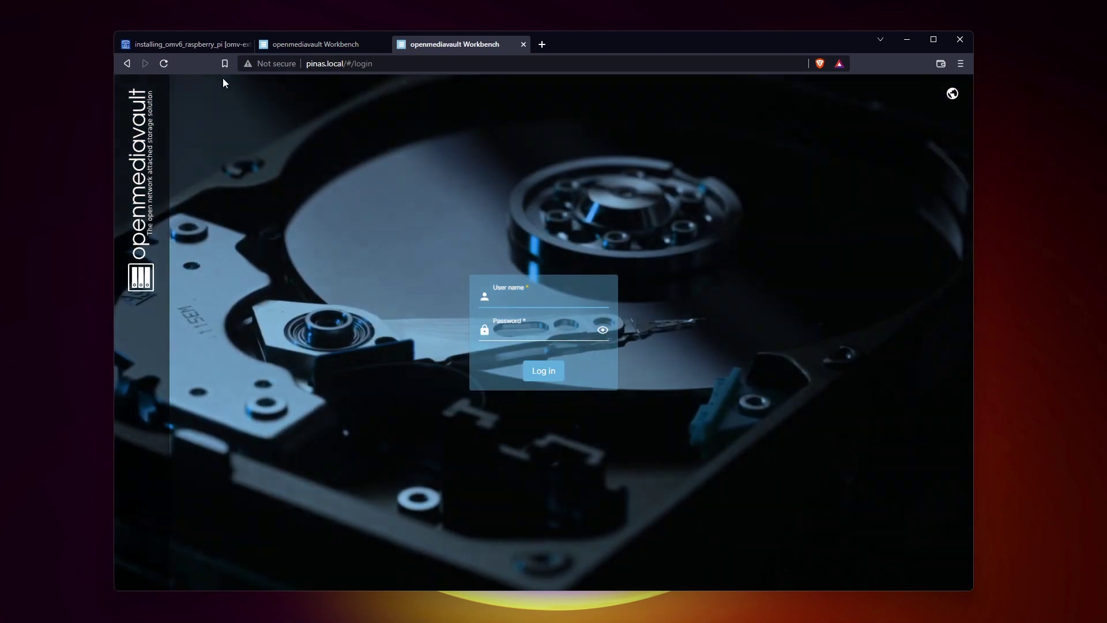
Step: Try reaching the NAS at pinas.local, then close the resulting search tab
{"action": "key", "text": "ctrl+w"}
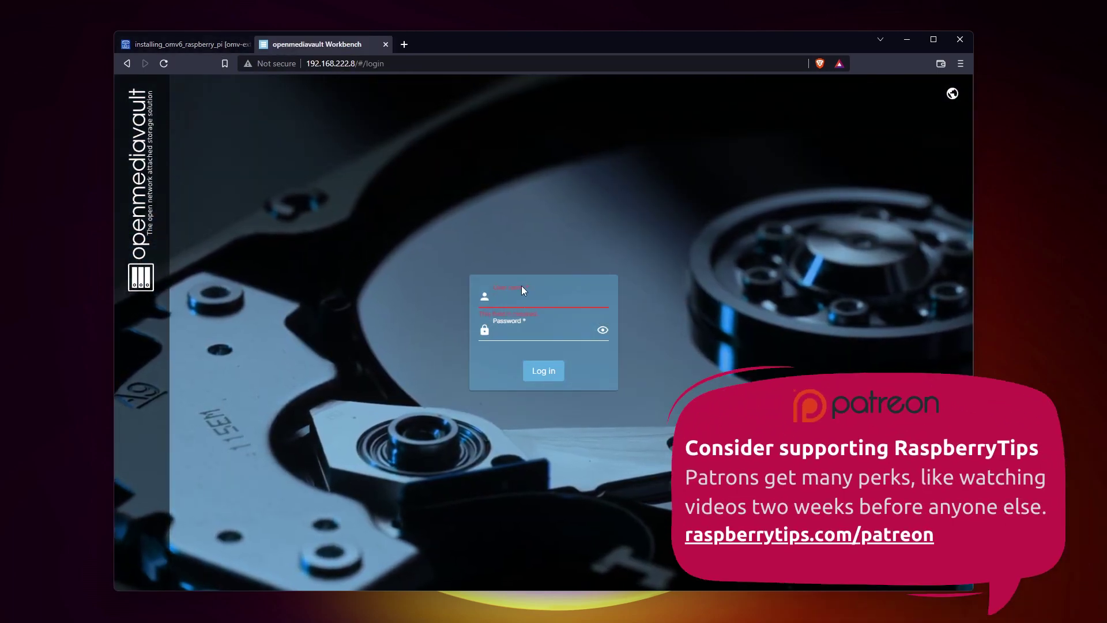
Step: Log in to openmediavault as admin with the default password, declining to save it
{"action": "left_click", "coordinate": [515, 299]}
{"action": "type", "text": "admin"}
{"action": "key", "text": "Tab"}
{"action": "type", "text": "openmediavault"}
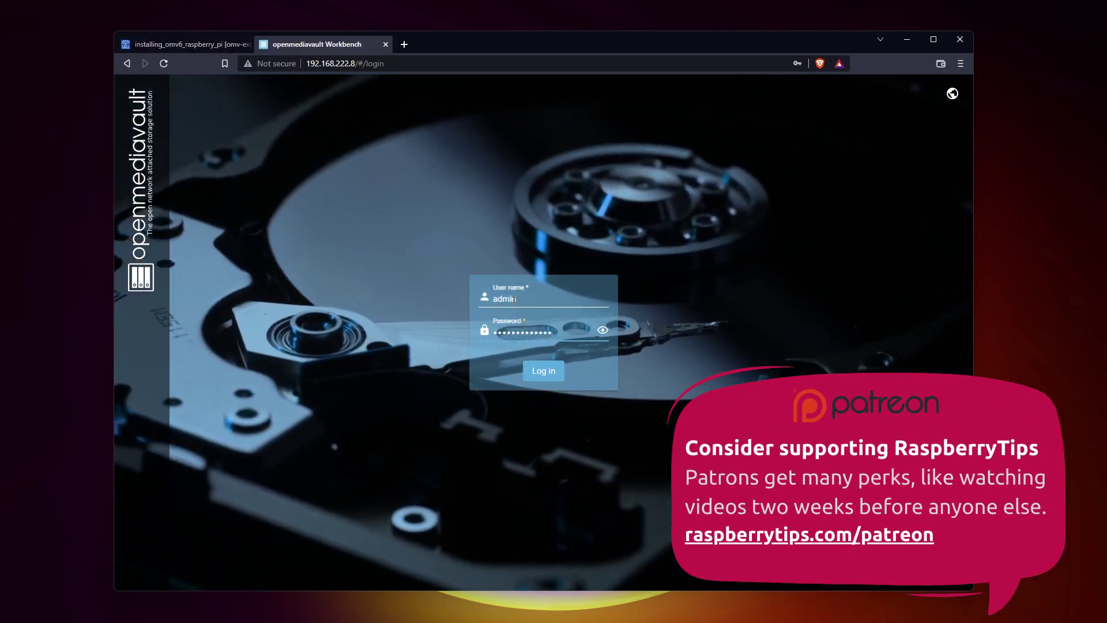
{"action": "key", "text": "Return"}
{"action": "left_click", "coordinate": [820, 161]}
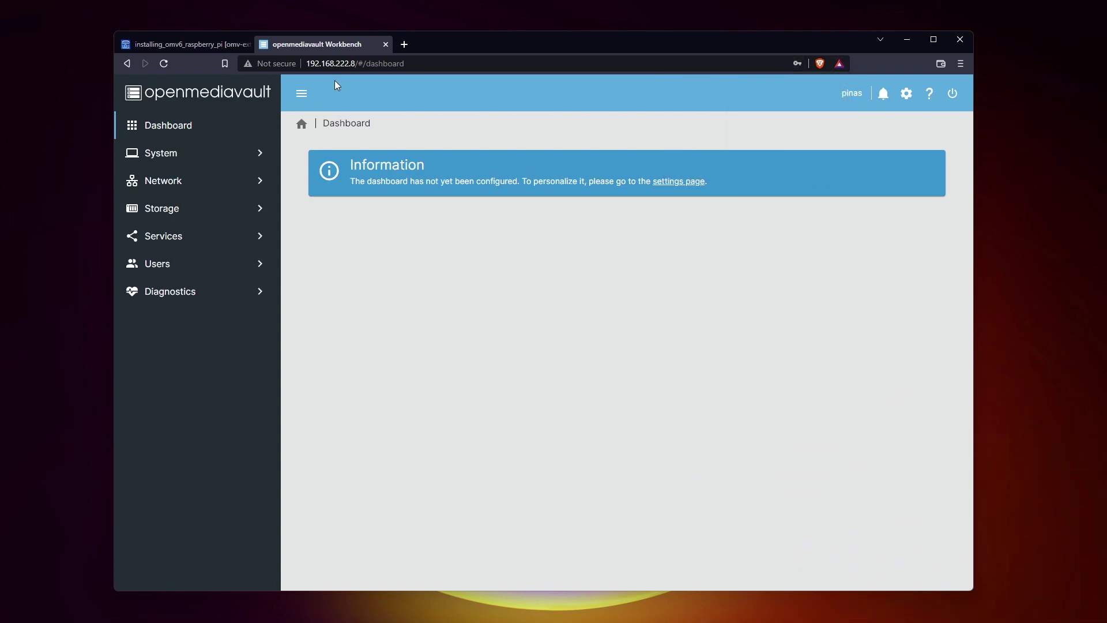
Step: In dashboard widget settings, enable CPU, CPU Utilization, File Systems, Load Average and Memory widgets
{"action": "left_click", "coordinate": [679, 181]}
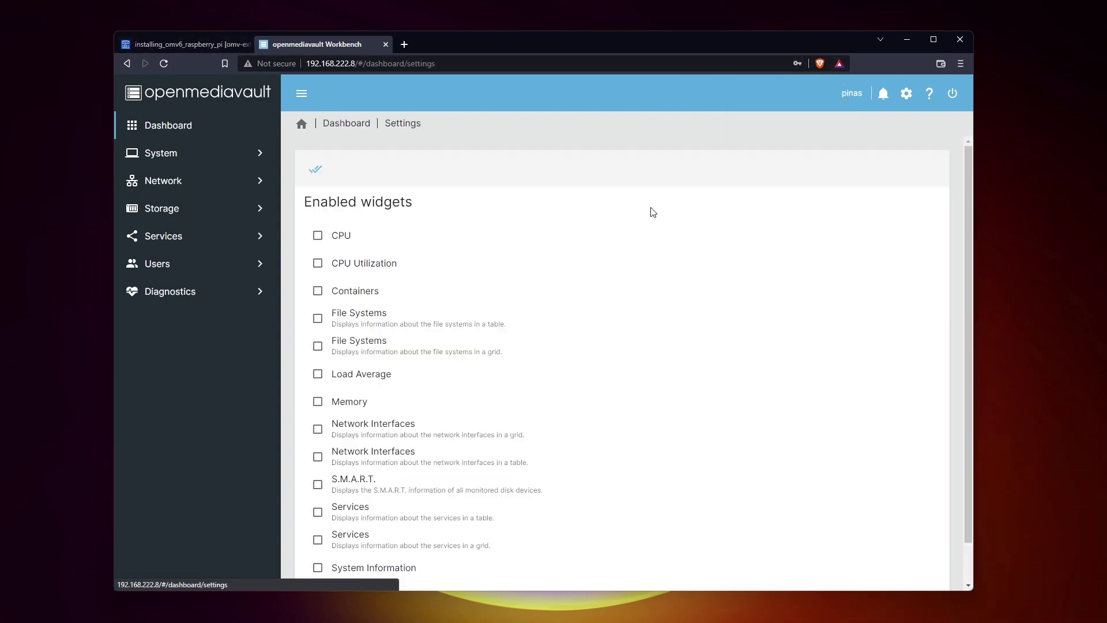
{"action": "double_click", "coordinate": [698, 47]}
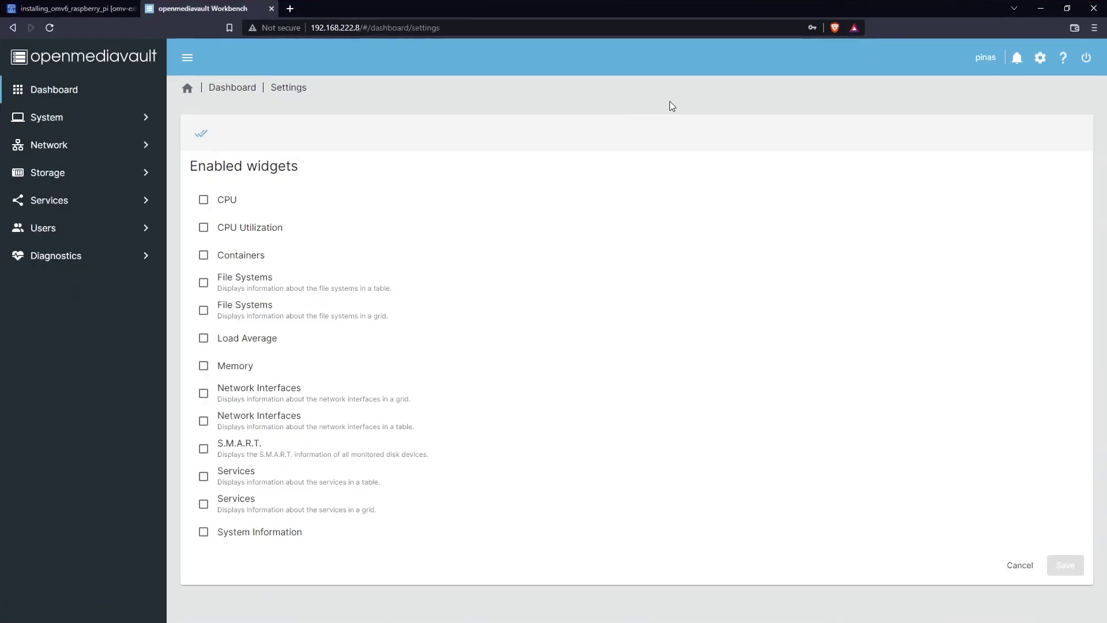
{"action": "left_click", "coordinate": [203, 202]}
{"action": "left_click", "coordinate": [203, 227]}
{"action": "left_click", "coordinate": [234, 283]}
{"action": "left_click", "coordinate": [233, 310]}
{"action": "left_click", "coordinate": [231, 338]}
{"action": "left_click", "coordinate": [229, 365]}
Step: Enable S.M.A.R.T., Services and System Information, drop the File Systems grid, and save
{"action": "left_click", "coordinate": [237, 449]}
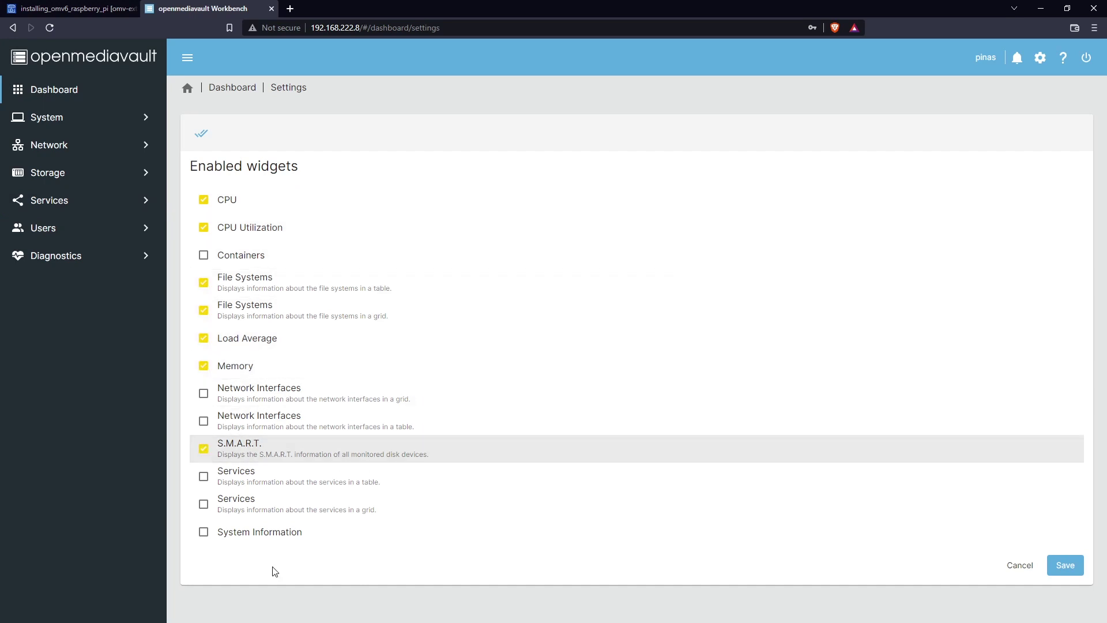
{"action": "left_click", "coordinate": [247, 486]}
{"action": "left_click", "coordinate": [246, 311]}
{"action": "left_click", "coordinate": [247, 532]}
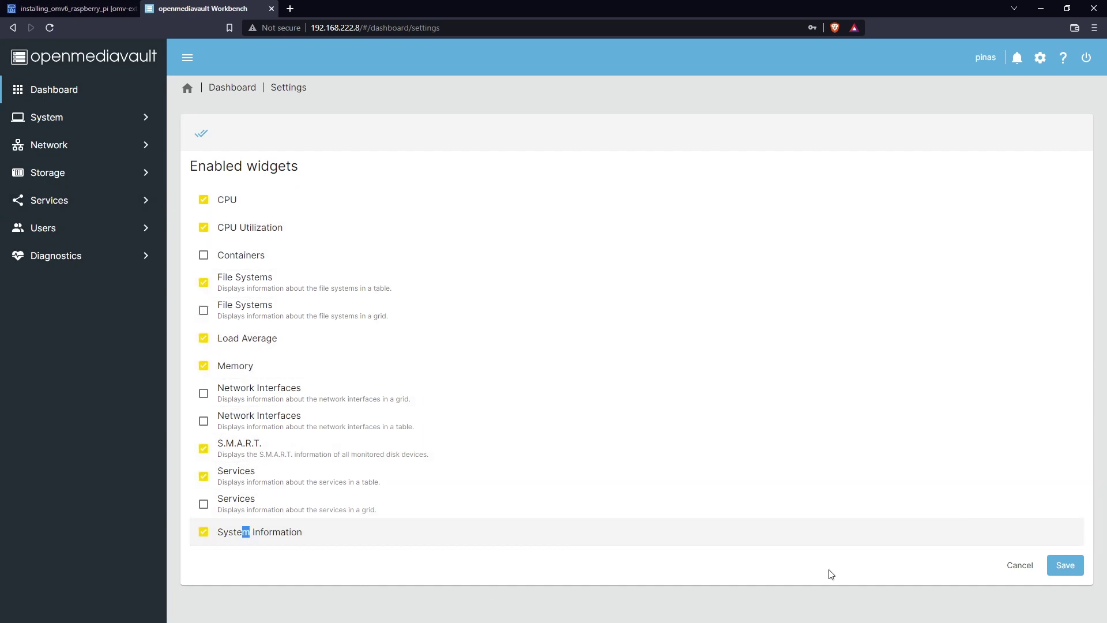
{"action": "left_click", "coordinate": [1065, 565]}
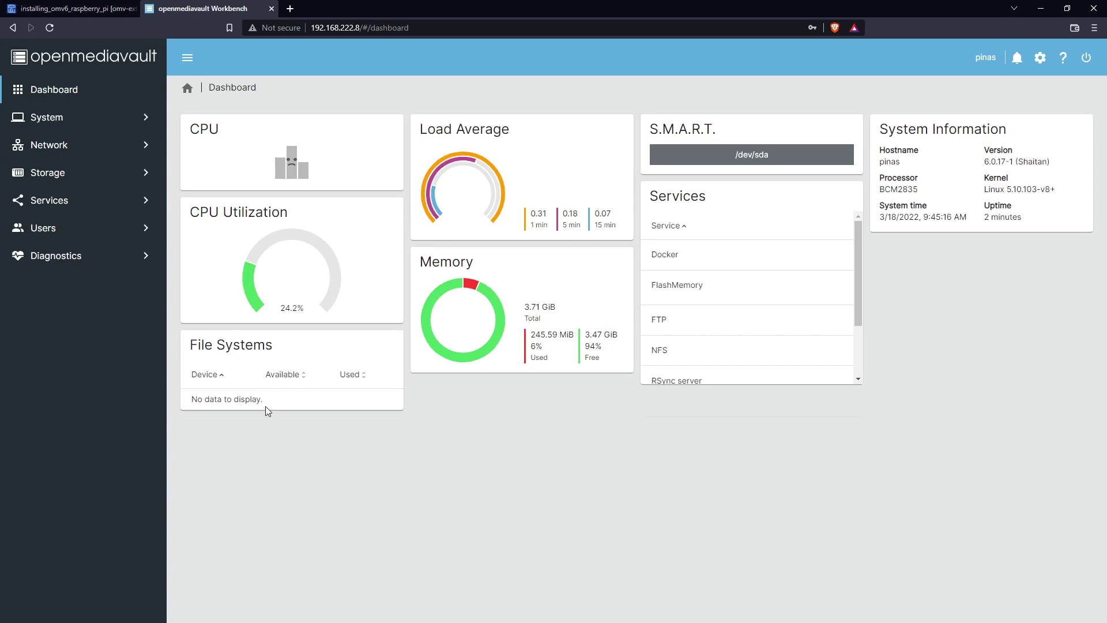
{"action": "scroll", "coordinate": [854, 281], "scroll_direction": "down", "scroll_amount": 2}
{"action": "scroll", "coordinate": [853, 274], "scroll_direction": "up", "scroll_amount": 2}
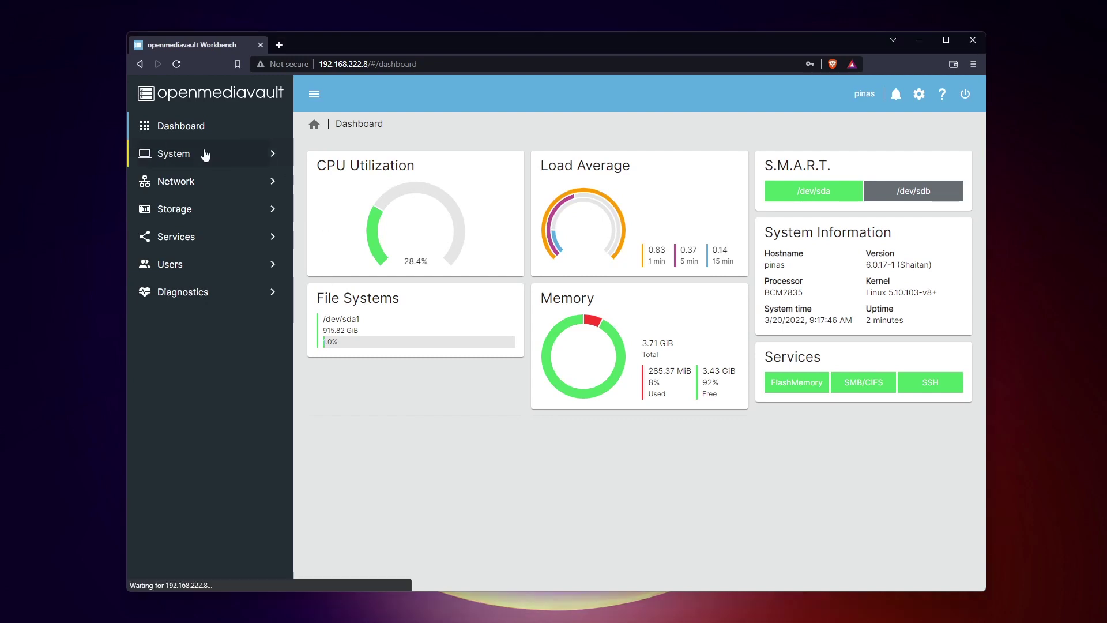
Step: Browse the System settings: Workbench, Date & Time and Notification pages
{"action": "left_click", "coordinate": [272, 152]}
{"action": "left_click", "coordinate": [189, 185]}
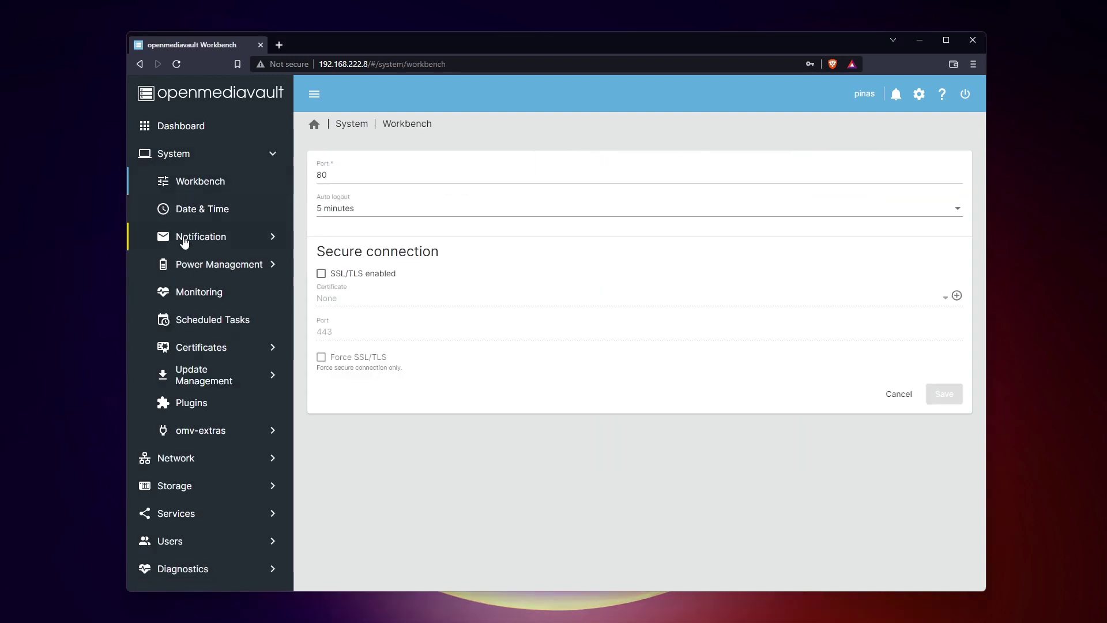
{"action": "left_click", "coordinate": [193, 213]}
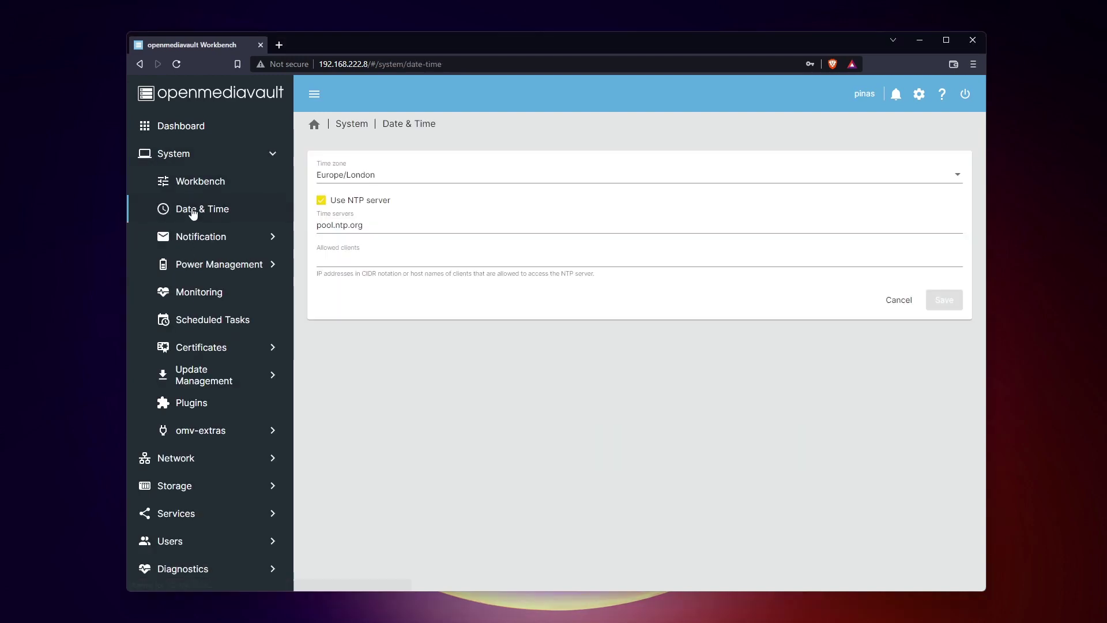
{"action": "left_click", "coordinate": [186, 239]}
{"action": "left_click", "coordinate": [186, 266]}
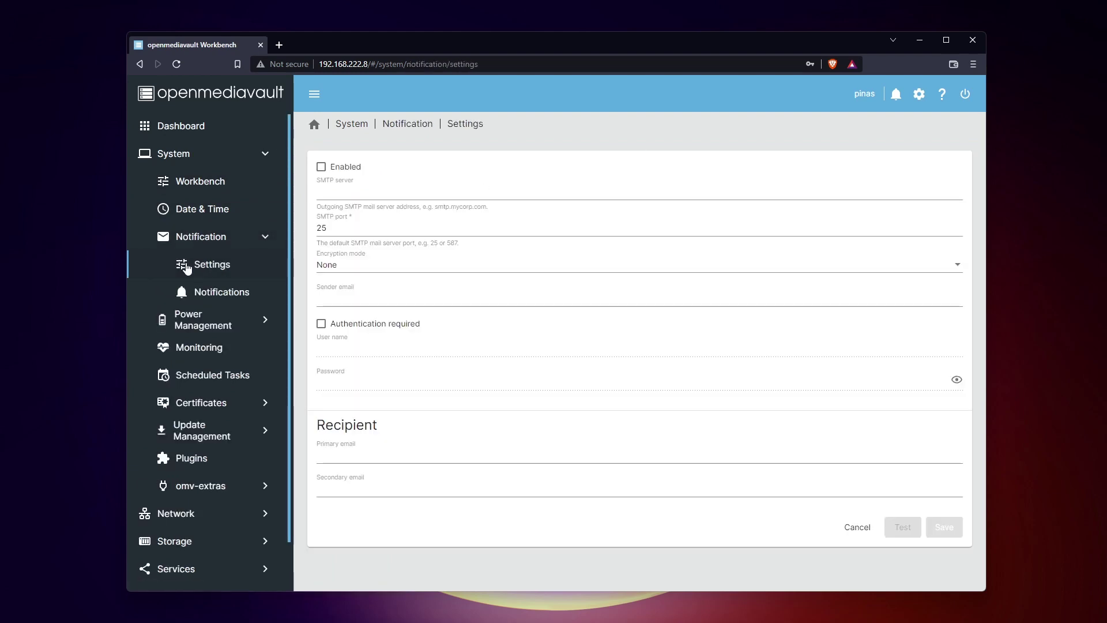
Step: View Power Management > Scheduled Tasks, starting and cancelling a new scheduled task
{"action": "left_click", "coordinate": [184, 329]}
{"action": "left_click", "coordinate": [225, 324]}
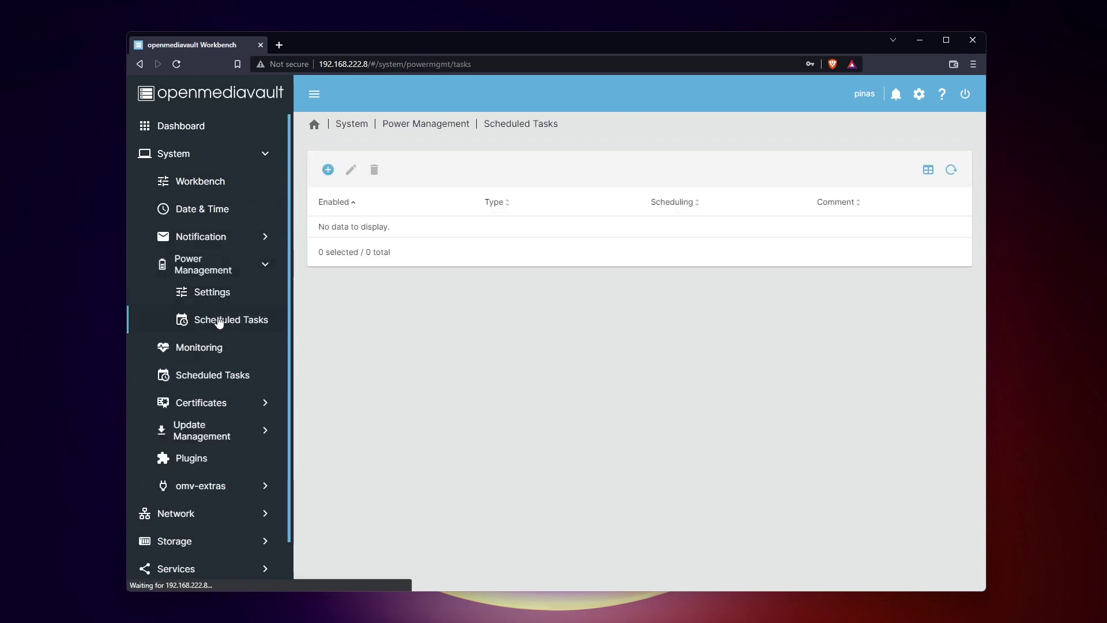
{"action": "left_click", "coordinate": [327, 170]}
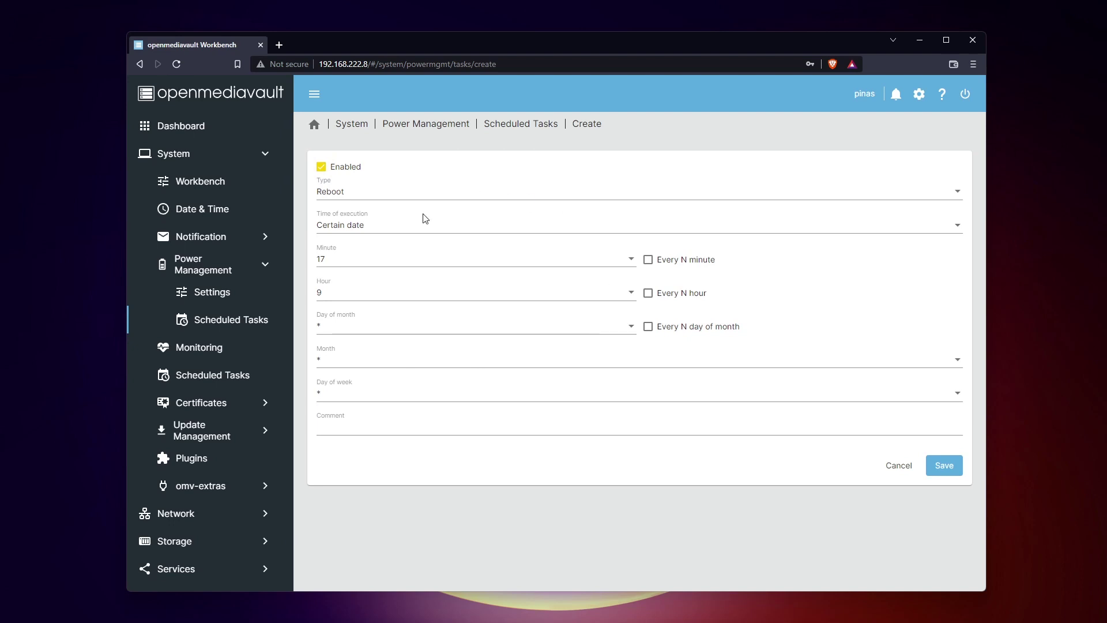
{"action": "left_click", "coordinate": [892, 465]}
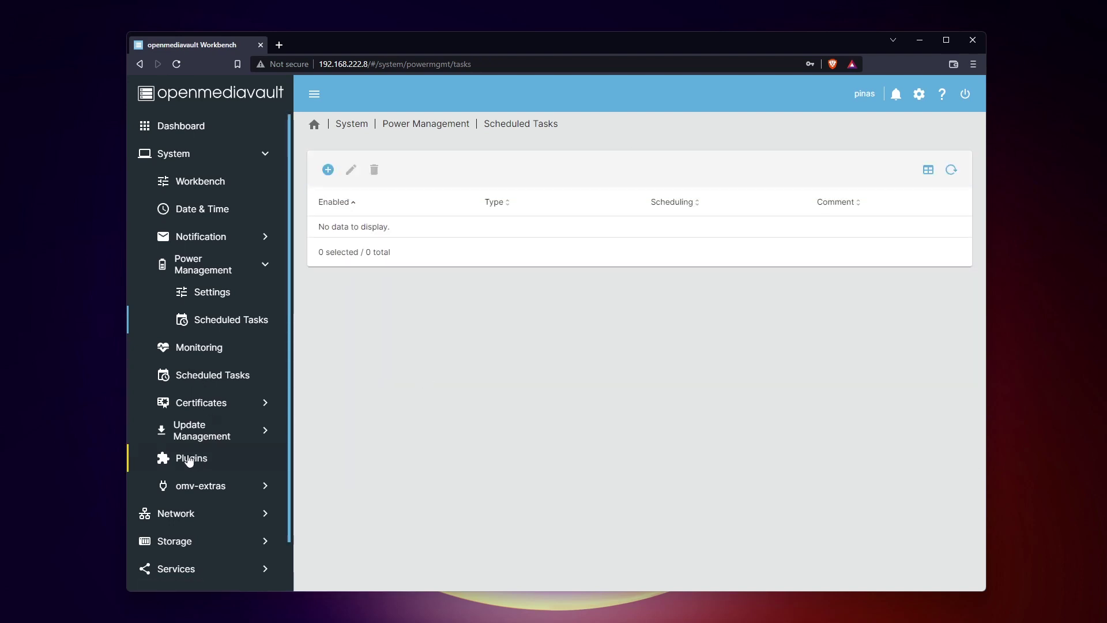
Step: Check Update Management > Updates, then view the Plugins list
{"action": "left_click", "coordinate": [191, 430]}
{"action": "left_click", "coordinate": [210, 431]}
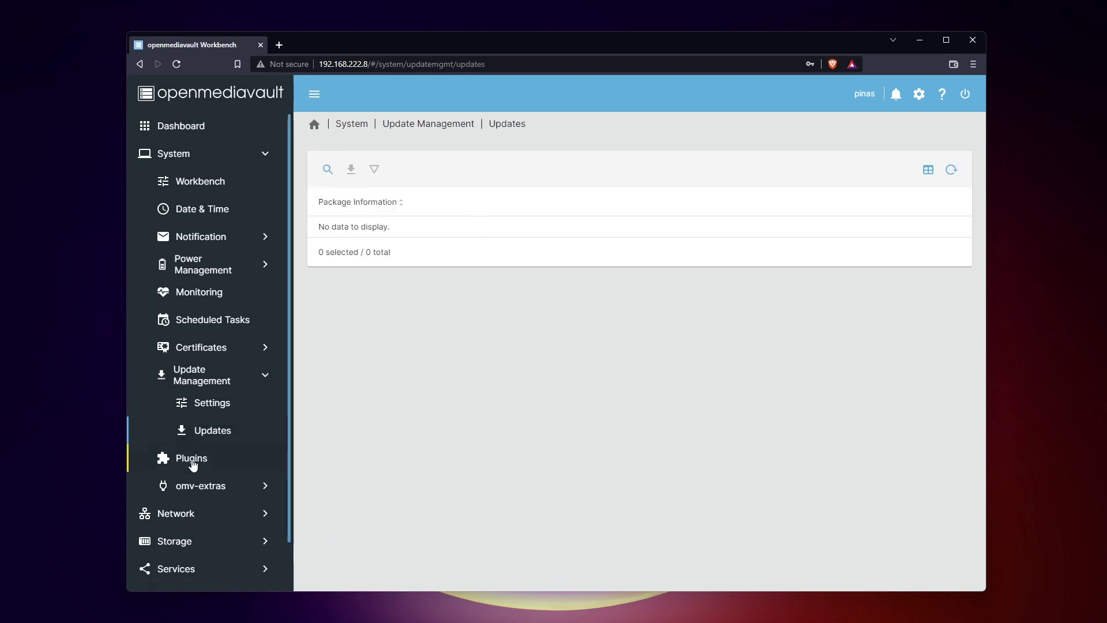
{"action": "left_click", "coordinate": [193, 459]}
Step: Search plugins for 'antivirus' and install openmediavault-clamav, confirming the installation warning
{"action": "scroll", "coordinate": [605, 278], "scroll_direction": "down", "scroll_amount": 15}
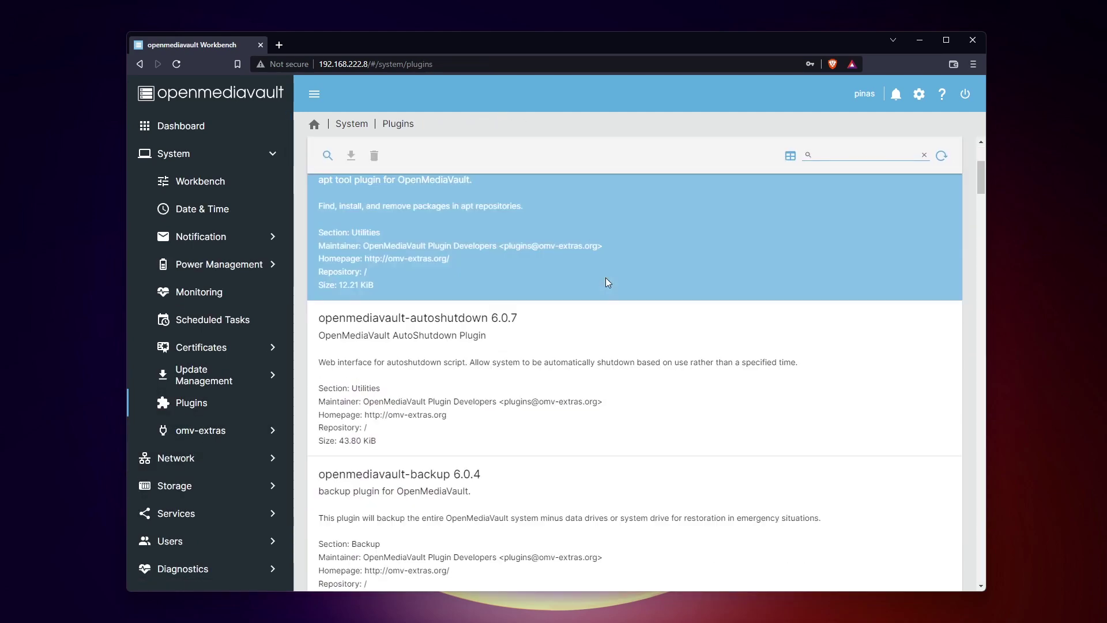
{"action": "scroll", "coordinate": [610, 284], "scroll_direction": "down", "scroll_amount": 10}
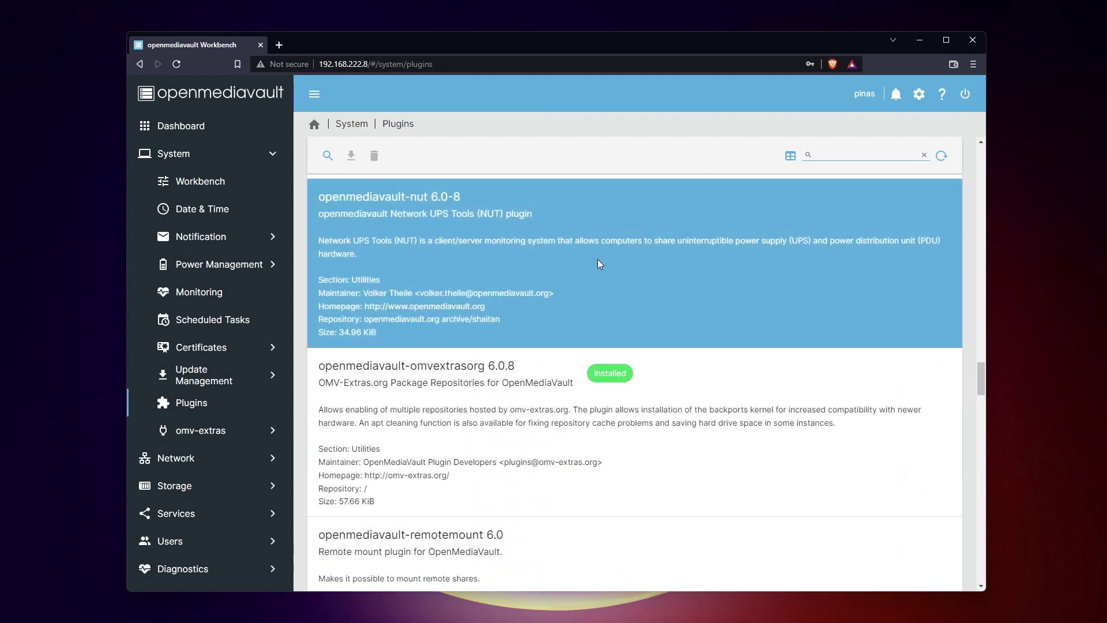
{"action": "scroll", "coordinate": [510, 343], "scroll_direction": "down", "scroll_amount": 10}
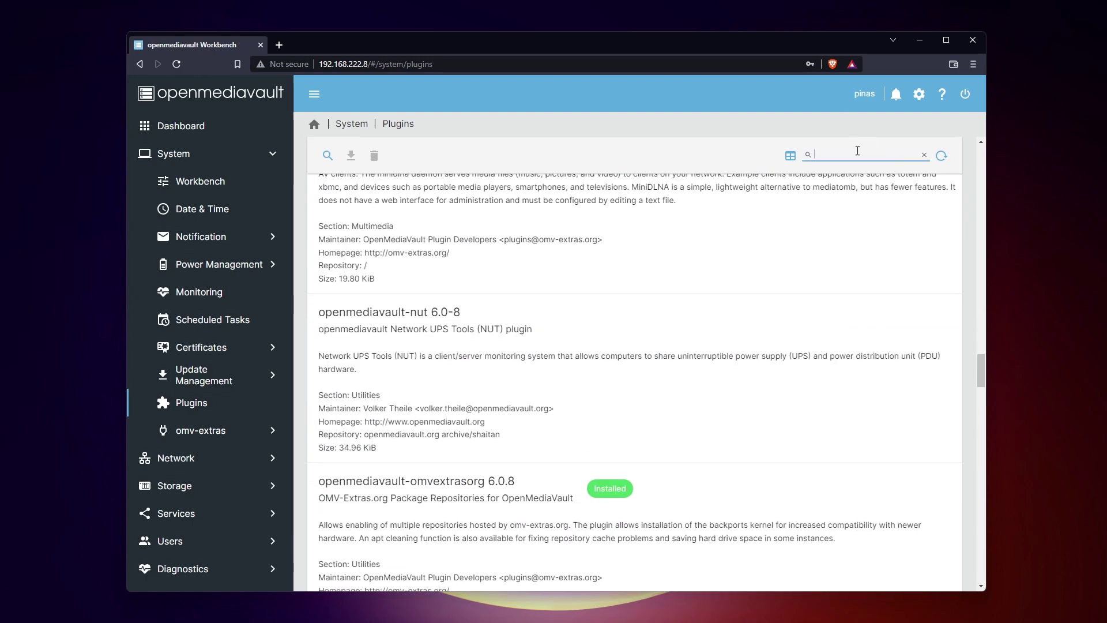
{"action": "type", "text": "antivirus"}
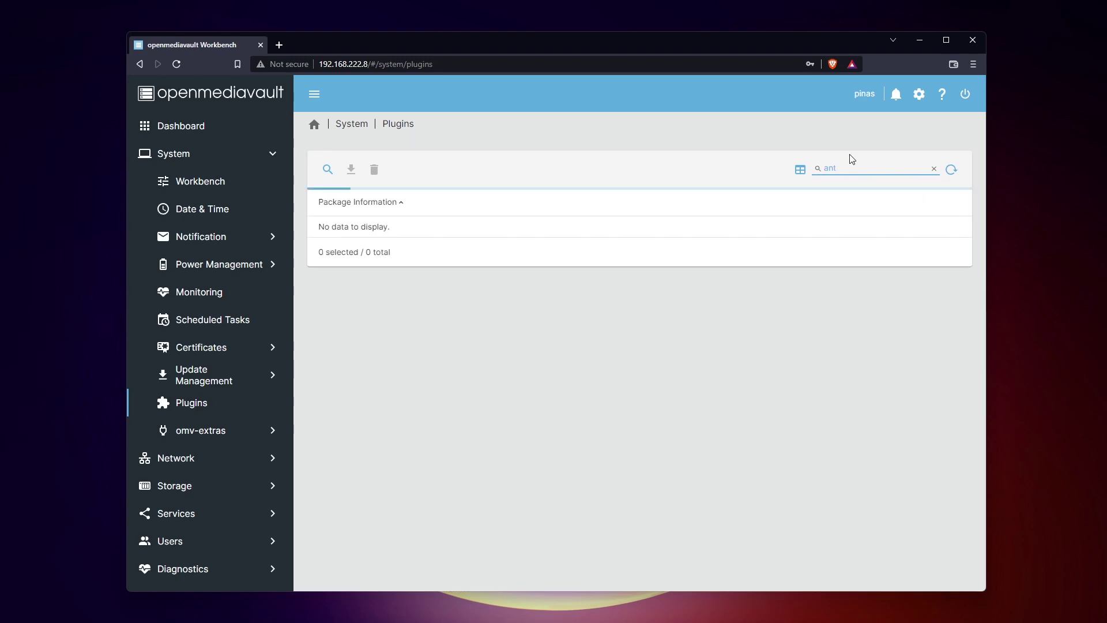
{"action": "left_click", "coordinate": [434, 241]}
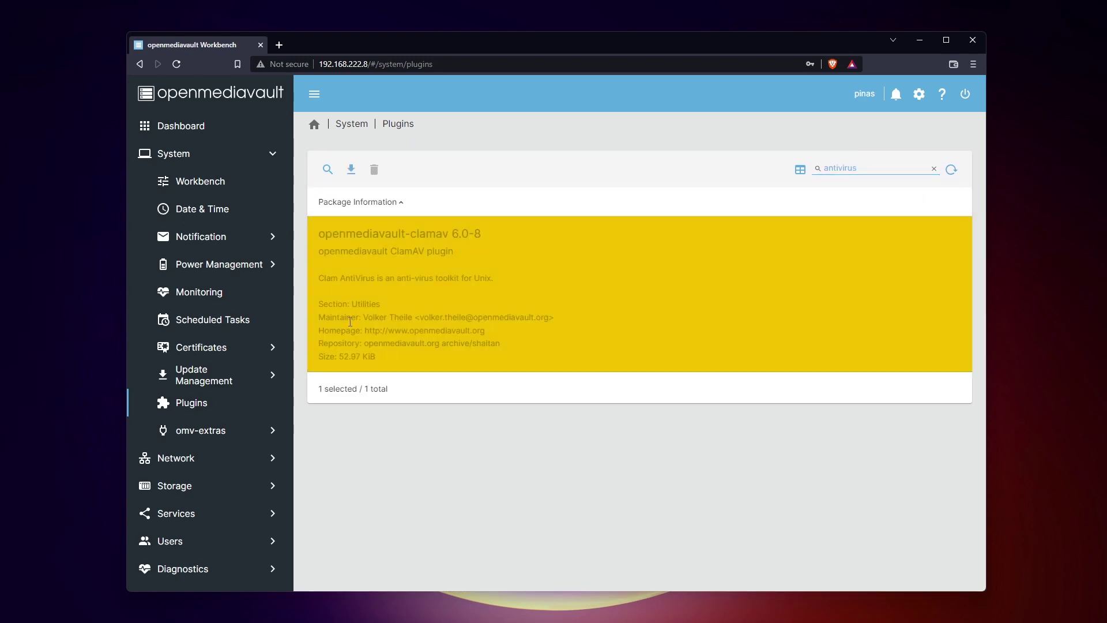
{"action": "left_click", "coordinate": [350, 169]}
{"action": "left_click", "coordinate": [360, 360]}
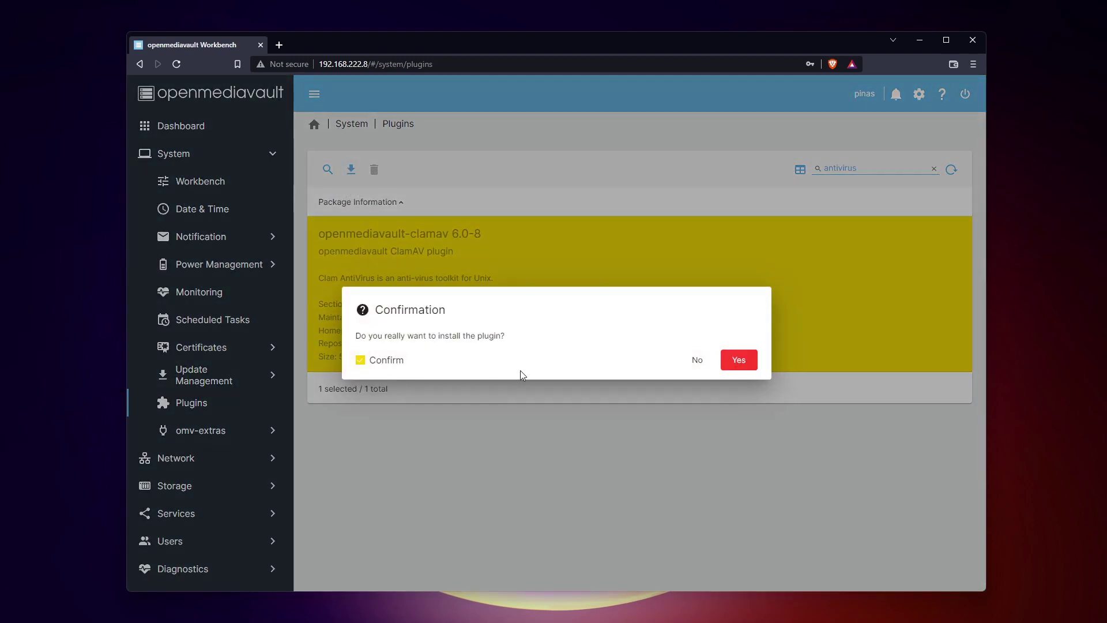
{"action": "left_click", "coordinate": [739, 360]}
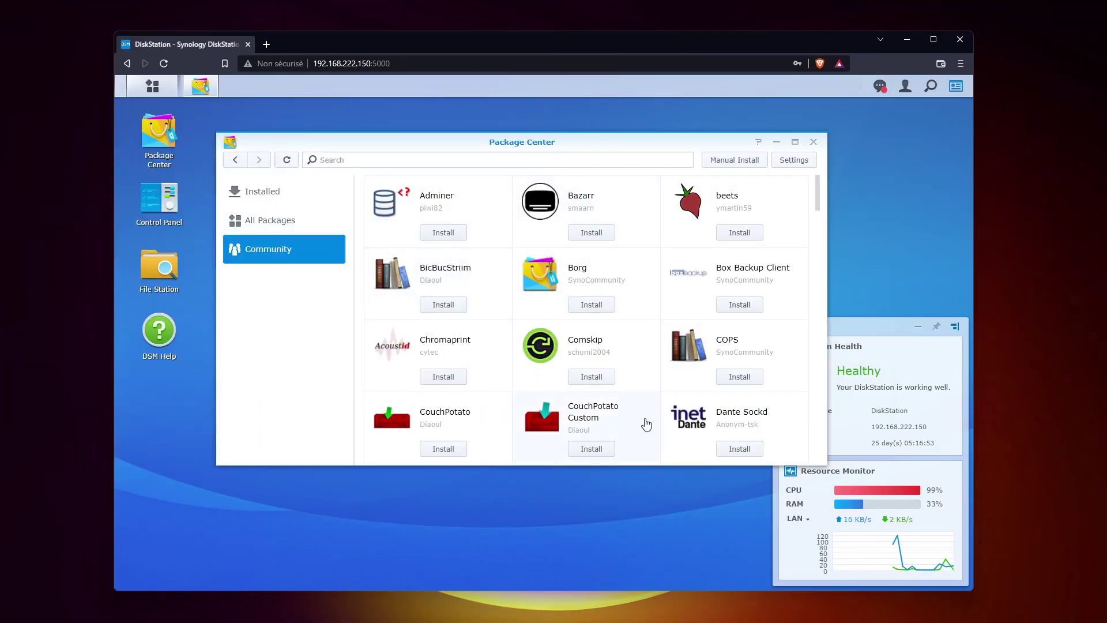
{"action": "scroll", "coordinate": [646, 424], "scroll_direction": "down", "scroll_amount": 9}
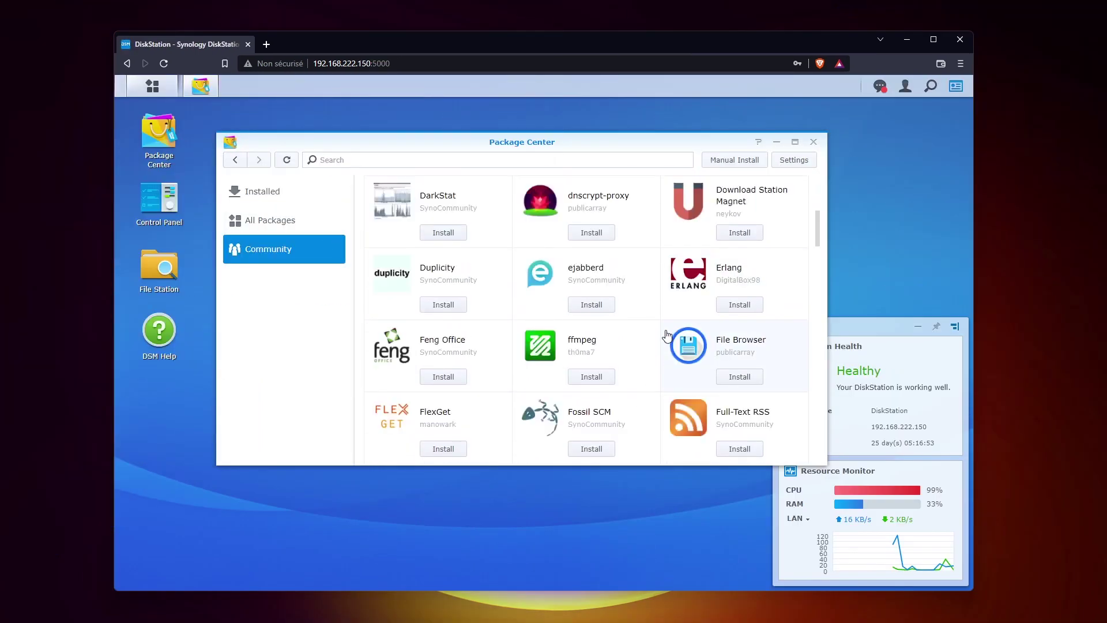
{"action": "scroll", "coordinate": [665, 310], "scroll_direction": "down", "scroll_amount": 10}
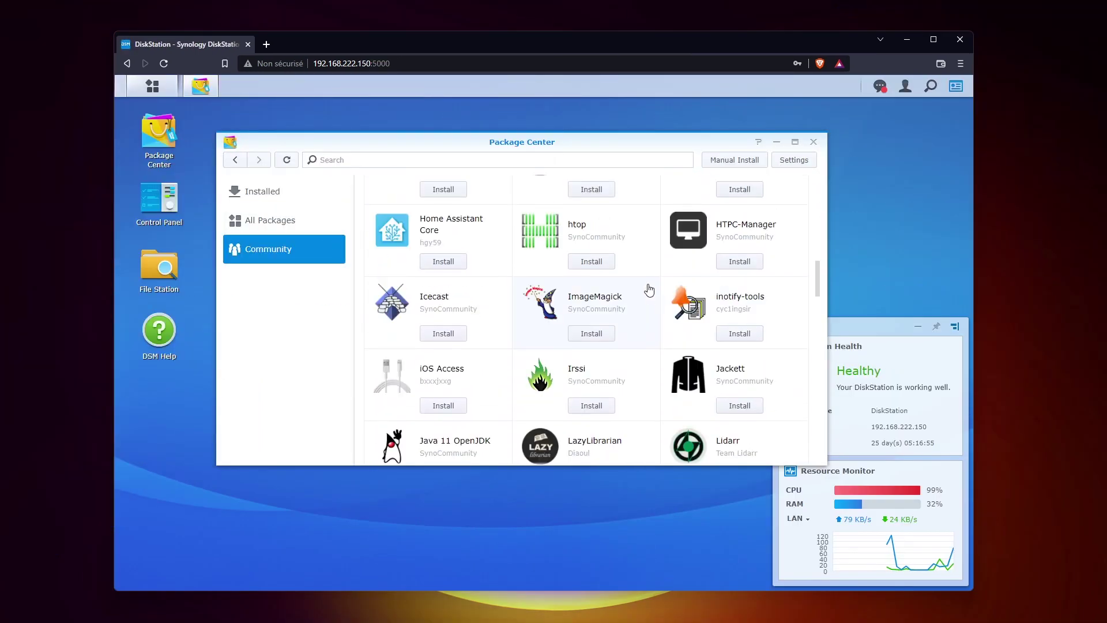
{"action": "scroll", "coordinate": [631, 264], "scroll_direction": "down", "scroll_amount": 8}
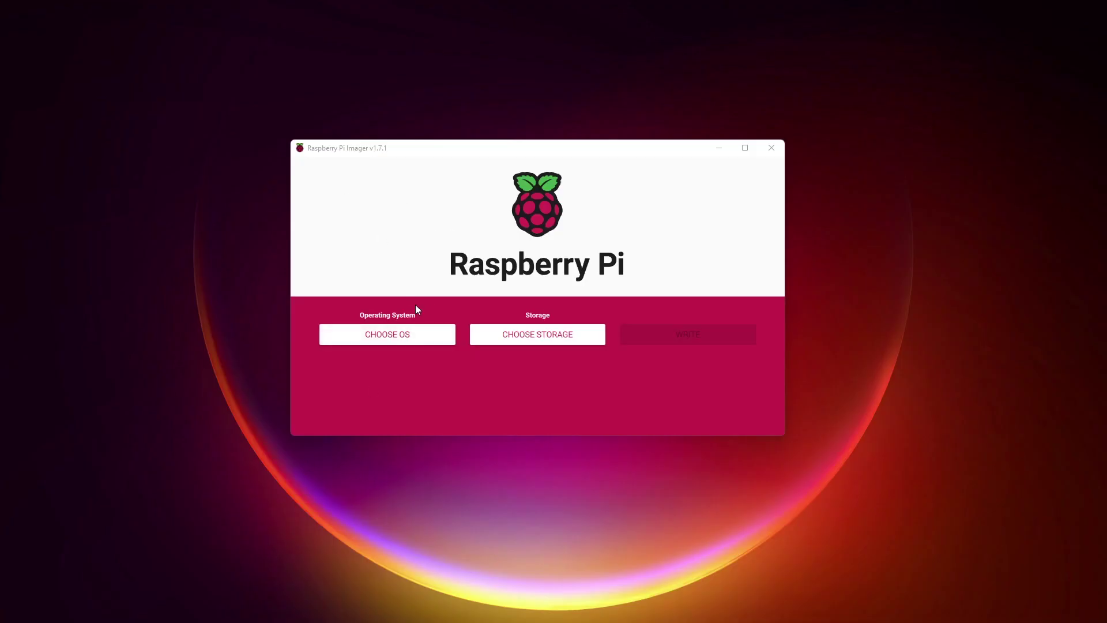
Step: Set Raspberry Pi Imager to Erase the Argon Forty SCSI disk and confirm the write
{"action": "left_click", "coordinate": [484, 334]}
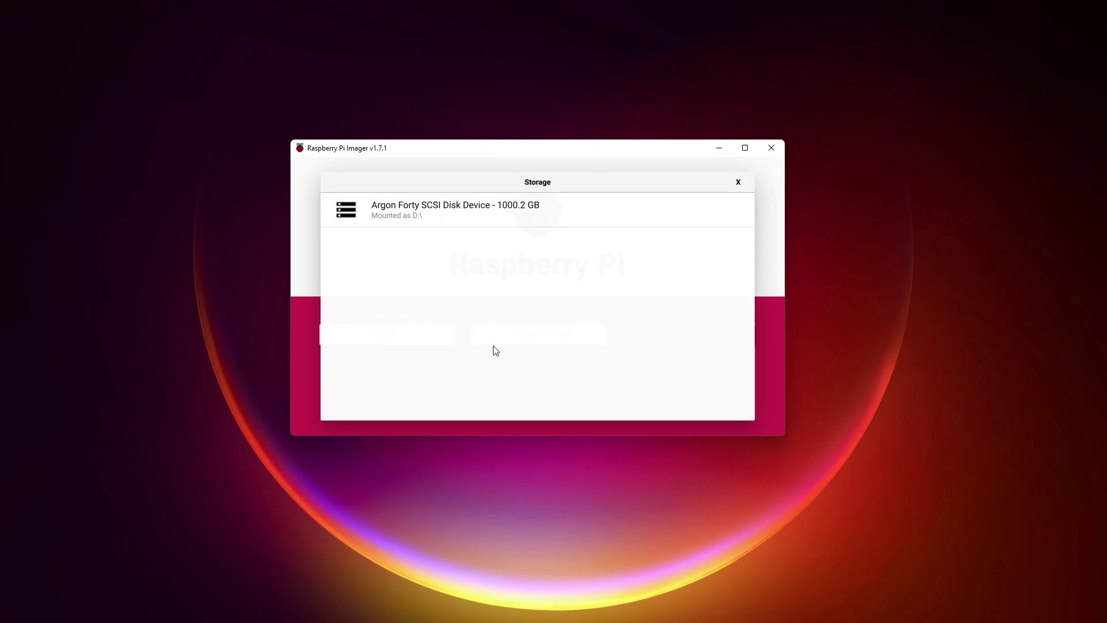
{"action": "left_click", "coordinate": [481, 217]}
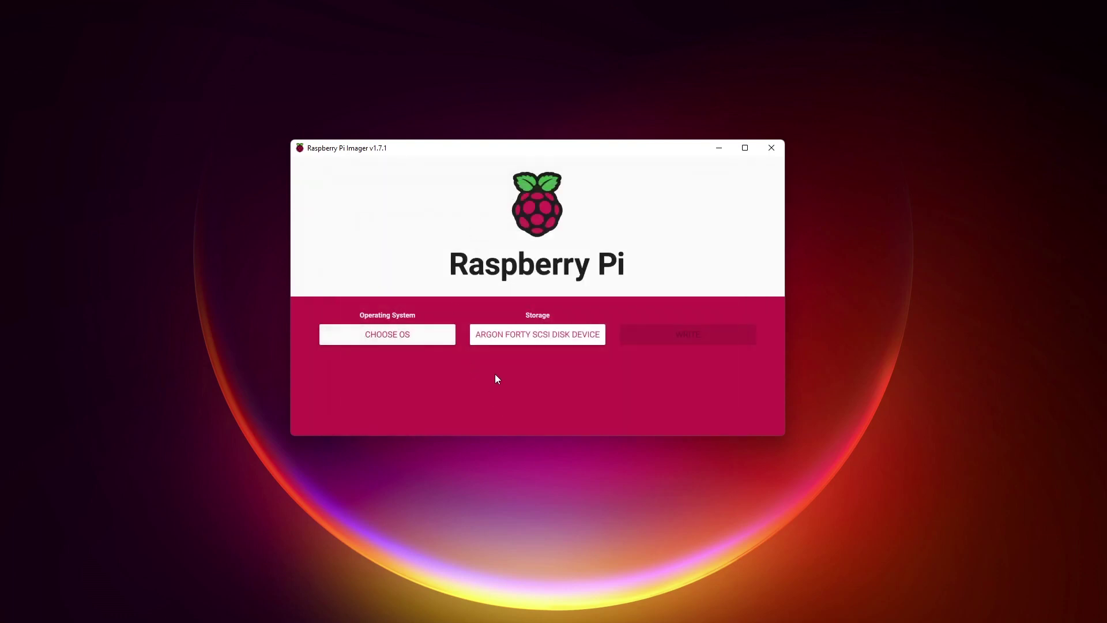
{"action": "left_click", "coordinate": [375, 332]}
{"action": "scroll", "coordinate": [425, 306], "scroll_direction": "down", "scroll_amount": 3}
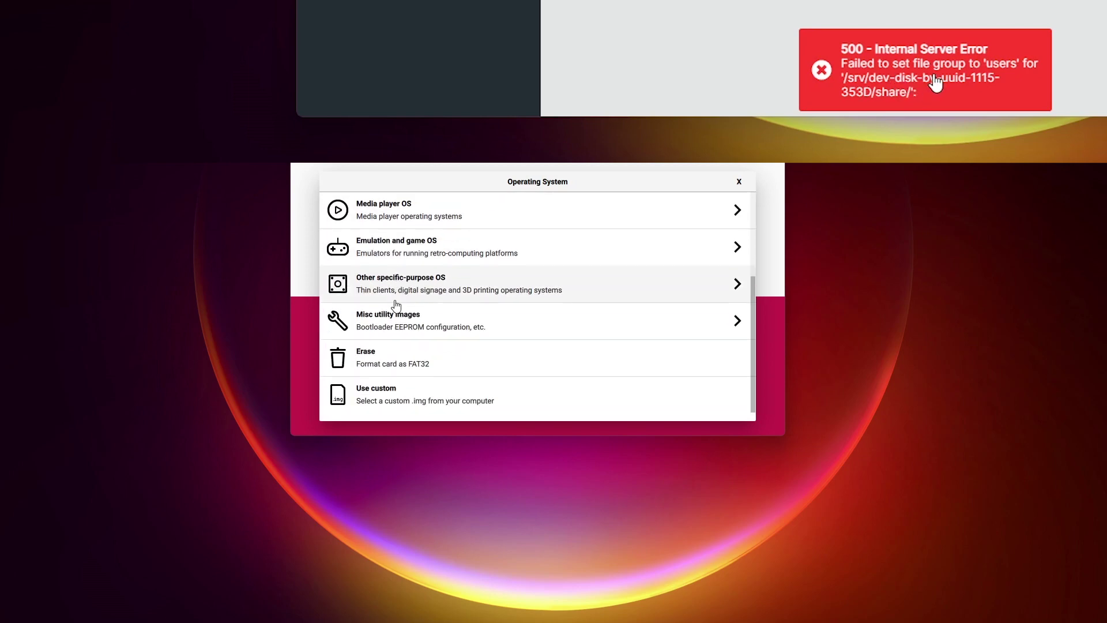
{"action": "left_click", "coordinate": [374, 361]}
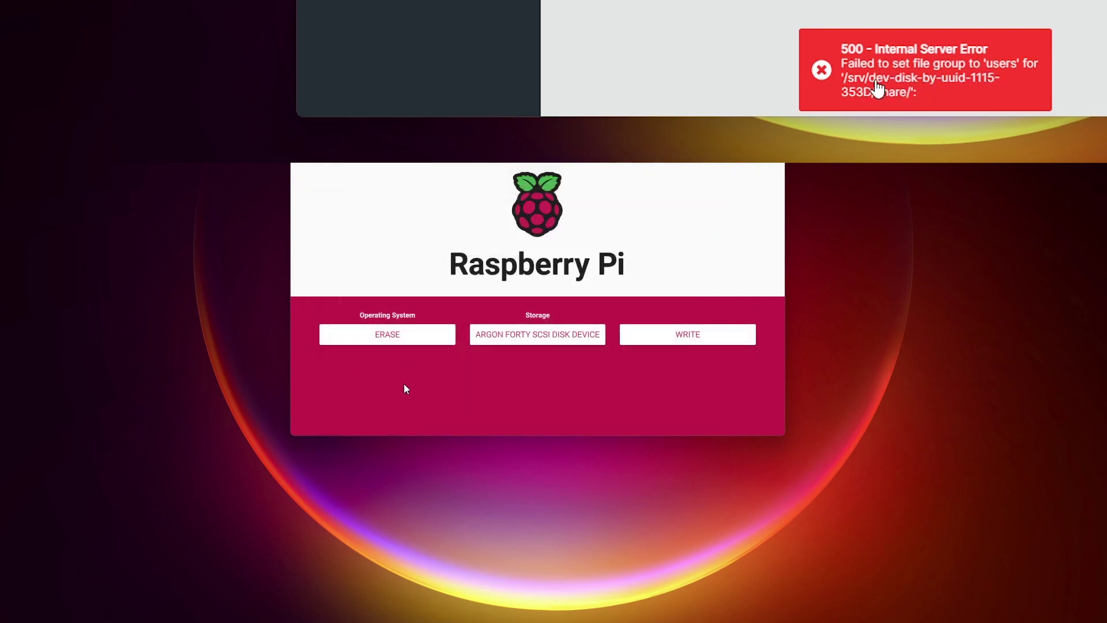
{"action": "left_click", "coordinate": [711, 338]}
{"action": "left_click", "coordinate": [564, 338]}
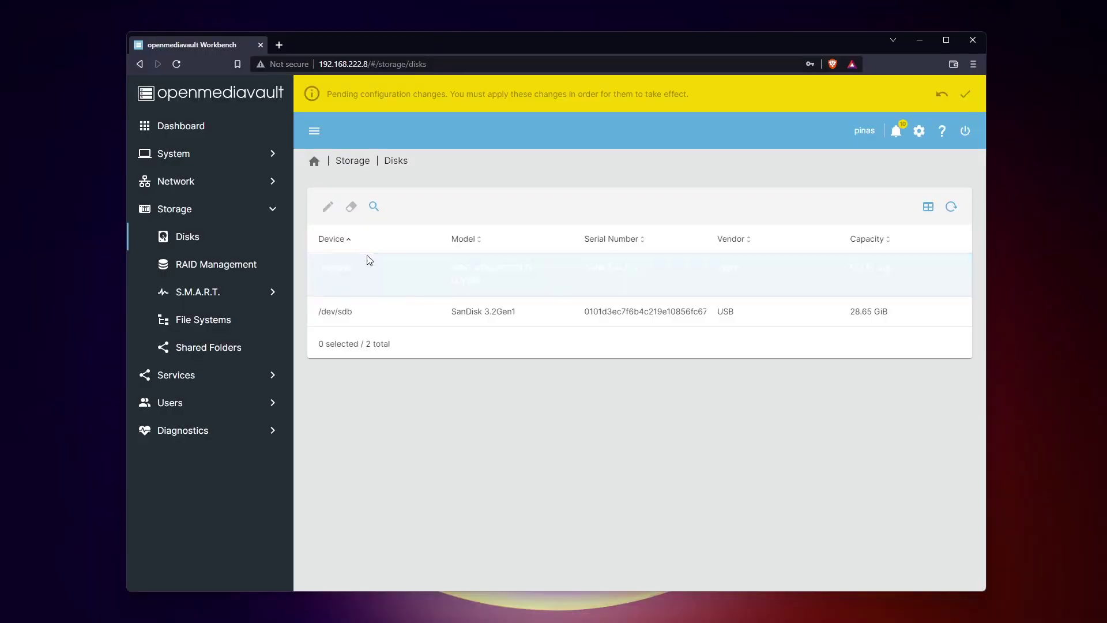
Step: Quick-wipe the /dev/sda disk in Storage > Disks, confirming the data loss
{"action": "left_click", "coordinate": [372, 269]}
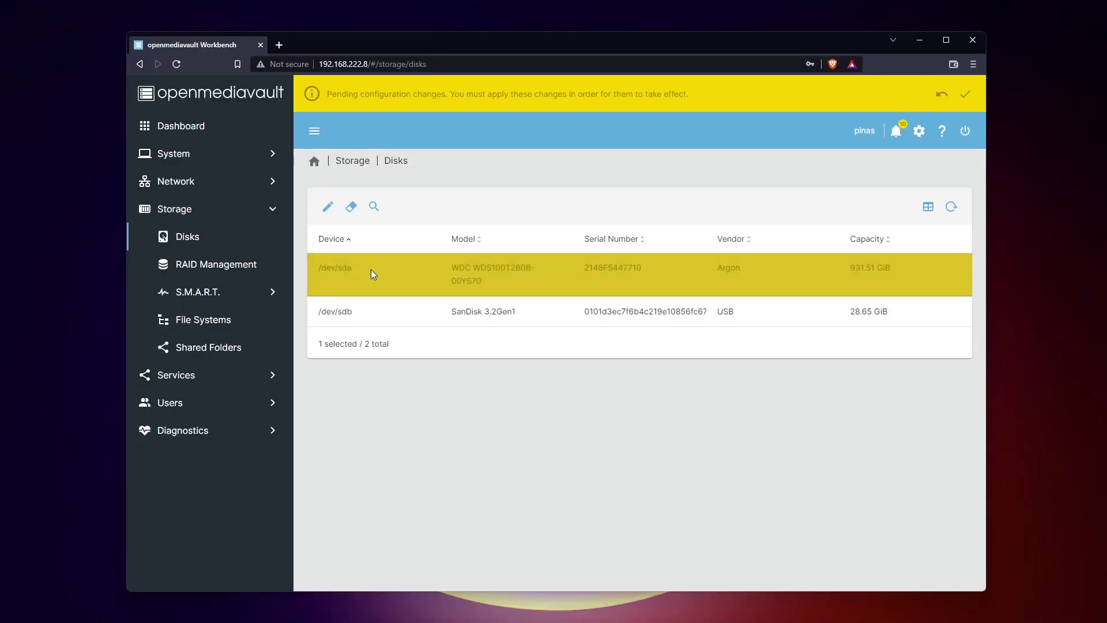
{"action": "left_click", "coordinate": [352, 208]}
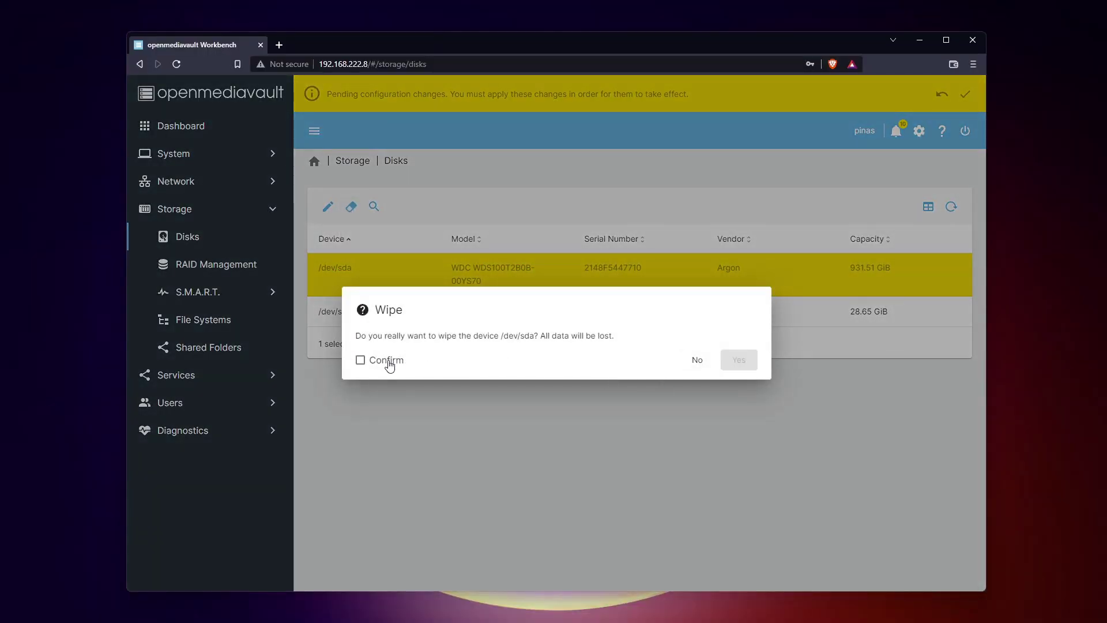
{"action": "left_click", "coordinate": [361, 359]}
{"action": "left_click", "coordinate": [740, 360]}
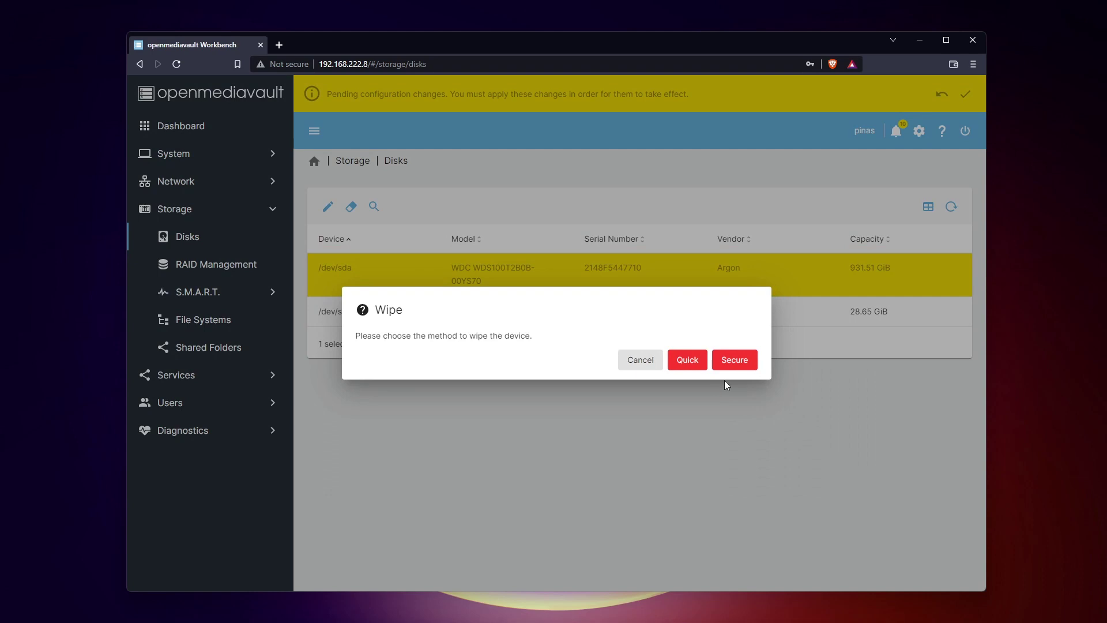
{"action": "left_click", "coordinate": [698, 358]}
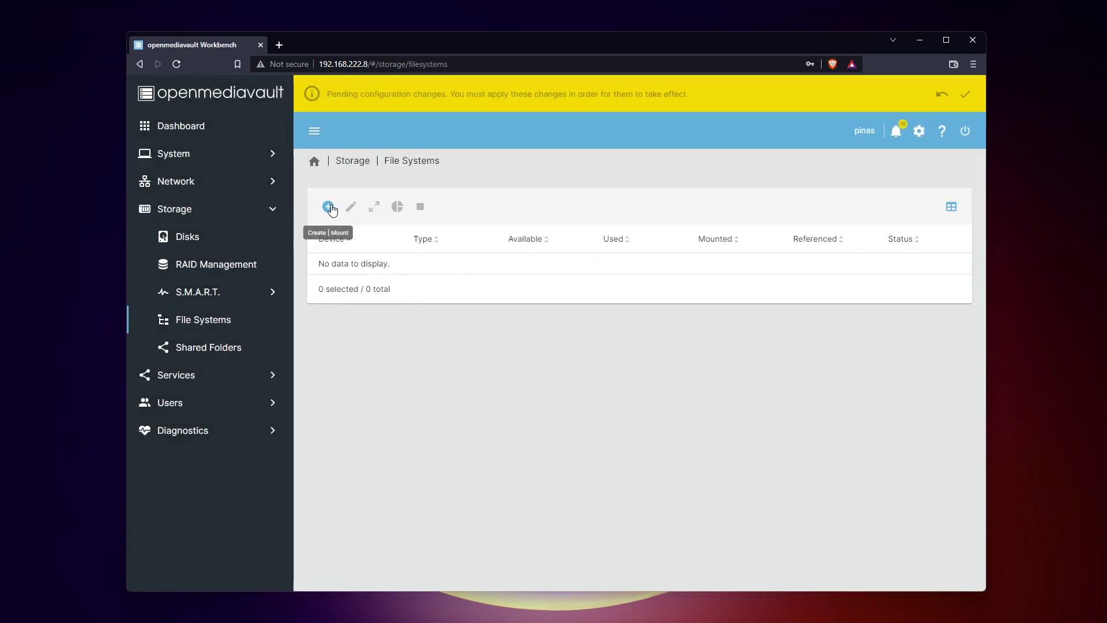
{"action": "left_click", "coordinate": [329, 206]}
Step: Create an EXT4 file system on the WDC /dev/sda disk and begin applying pending changes
{"action": "left_click", "coordinate": [334, 236]}
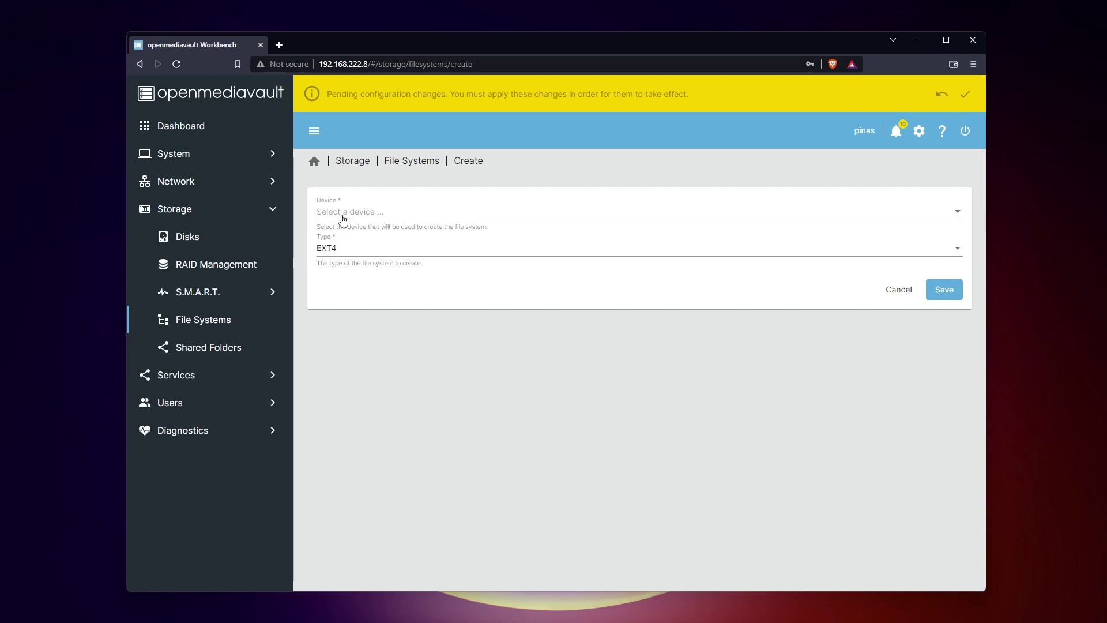
{"action": "left_click", "coordinate": [343, 213]}
{"action": "left_click", "coordinate": [507, 215]}
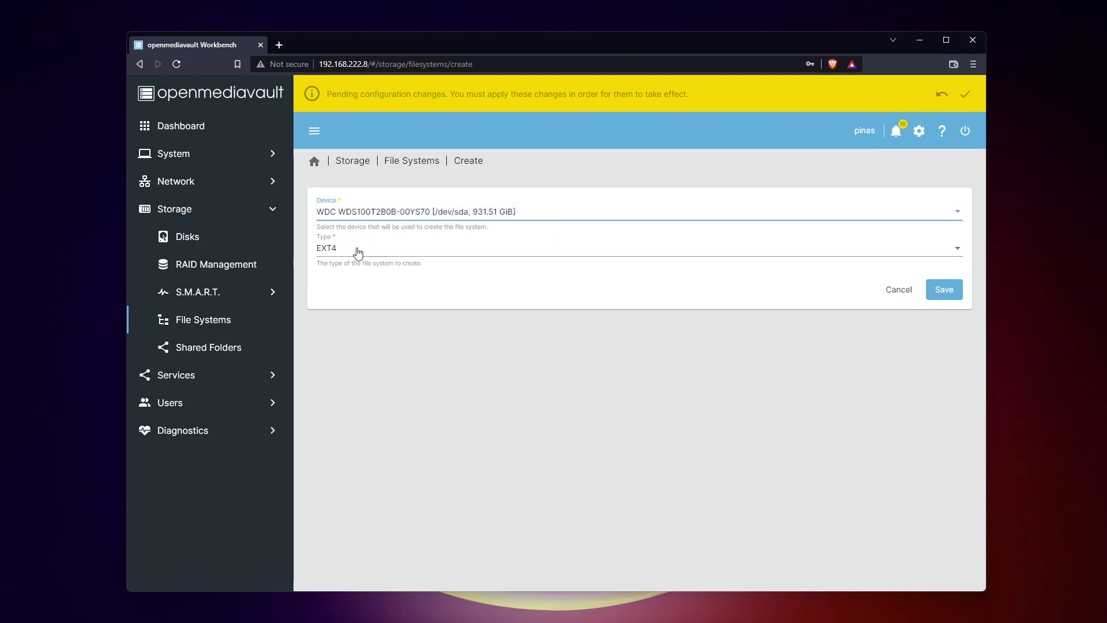
{"action": "left_click", "coordinate": [348, 252]}
{"action": "left_click", "coordinate": [347, 253]}
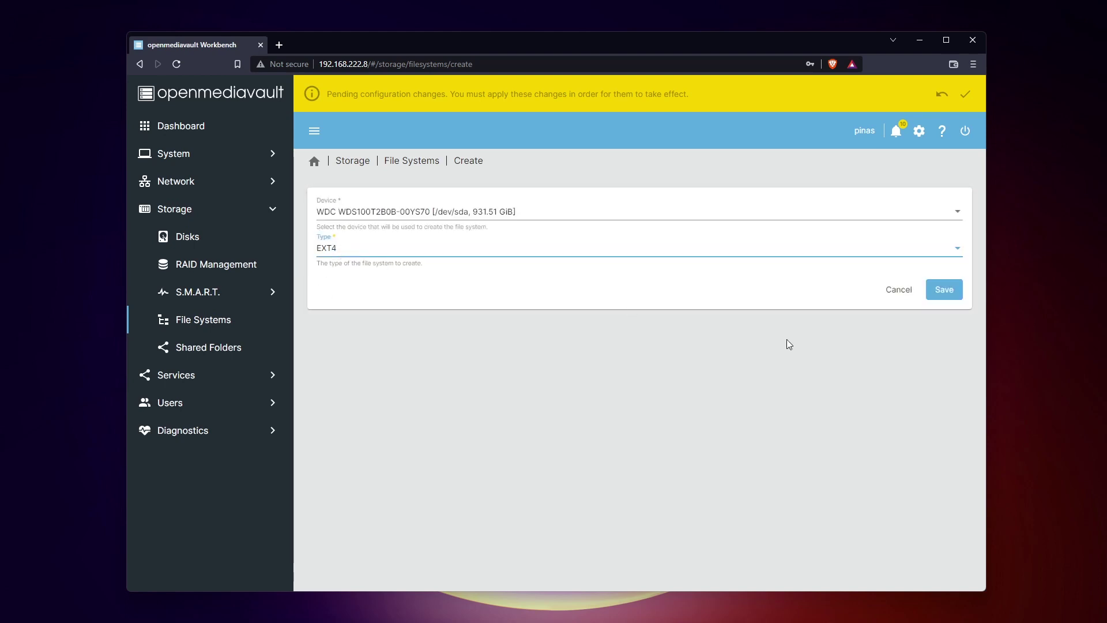
{"action": "left_click", "coordinate": [944, 289]}
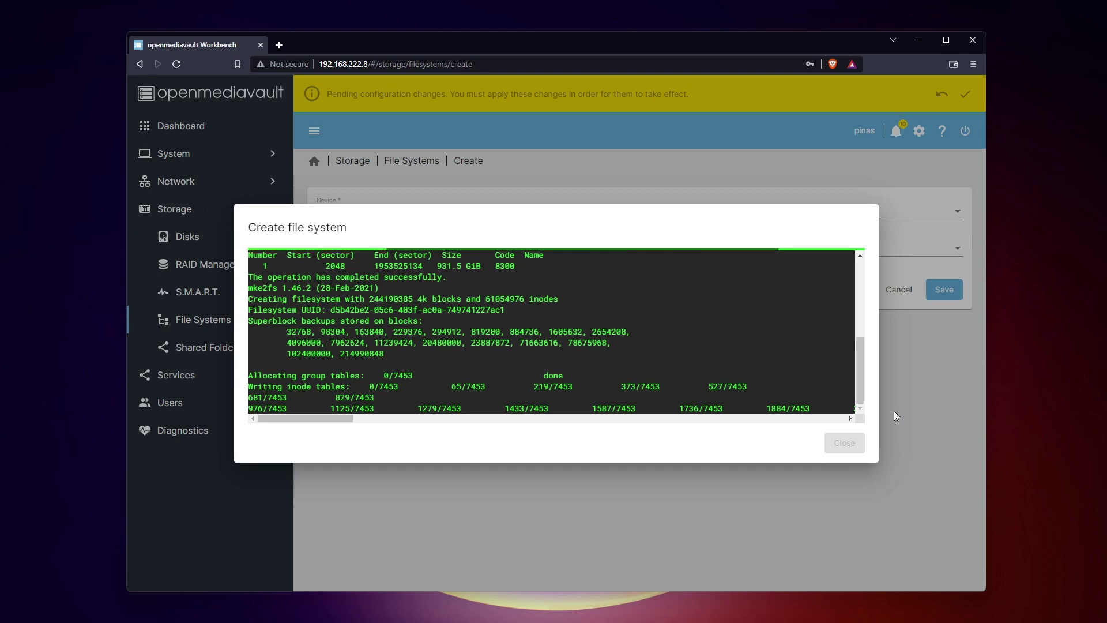
{"action": "left_click", "coordinate": [845, 442]}
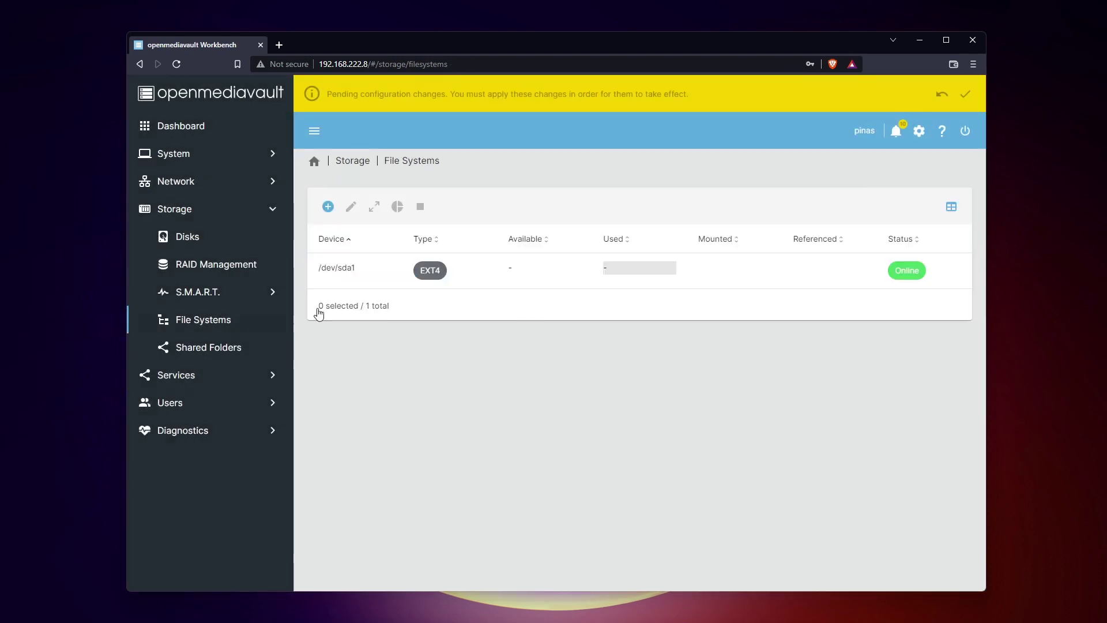
{"action": "left_click", "coordinate": [966, 96]}
{"action": "left_click", "coordinate": [388, 360]}
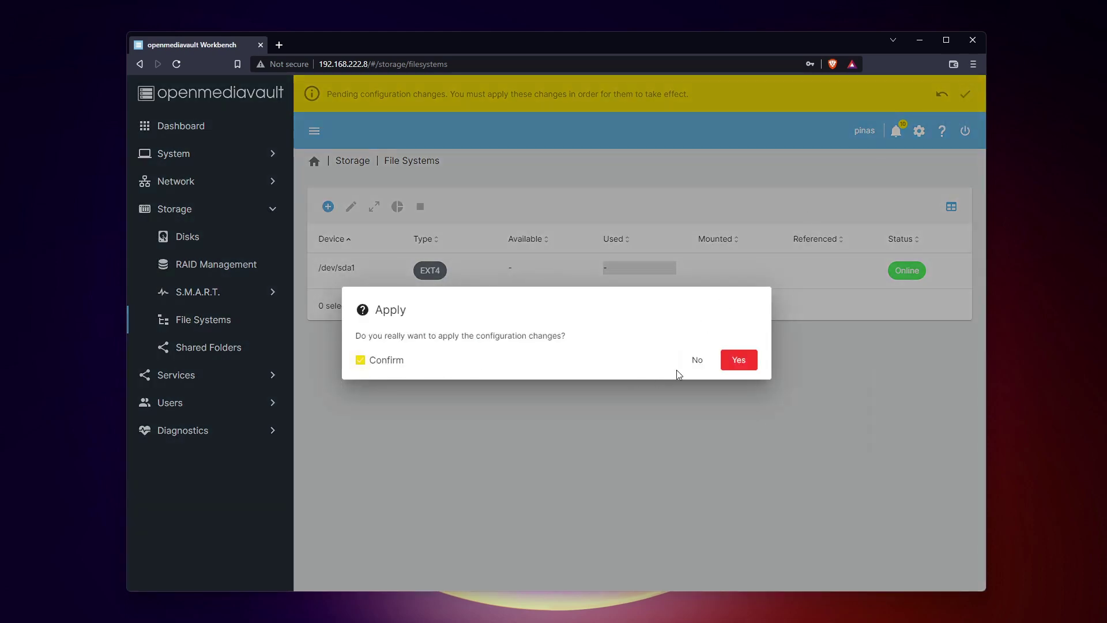
Step: Apply changes, then create shared folder 'share' on /dev/sda1 with Users read/write, Others no access
{"action": "left_click", "coordinate": [738, 360]}
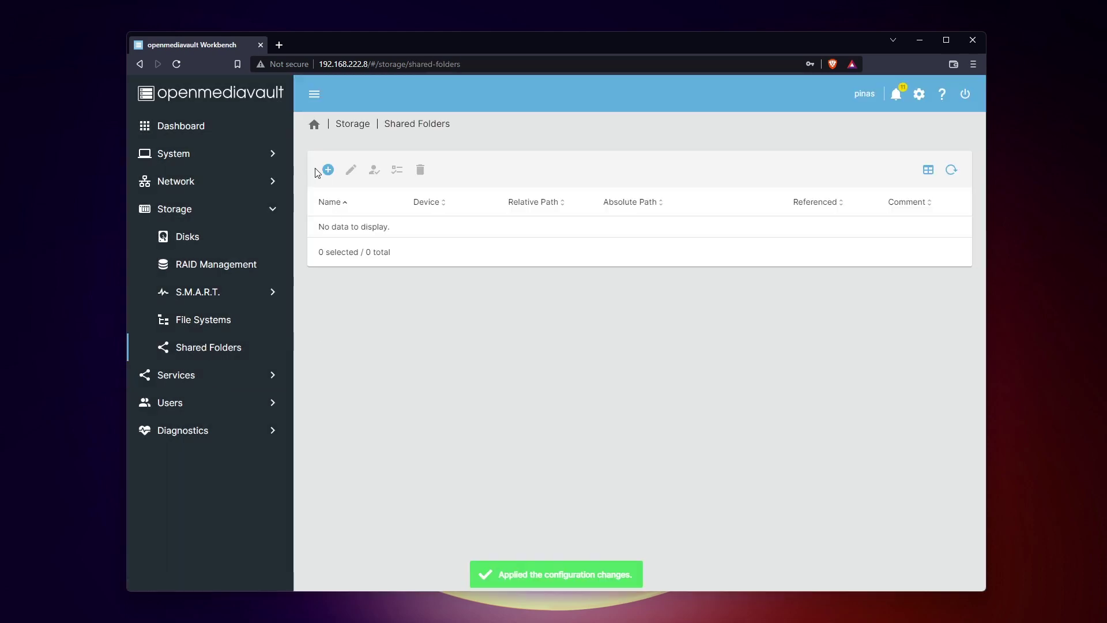
{"action": "left_click", "coordinate": [327, 170]}
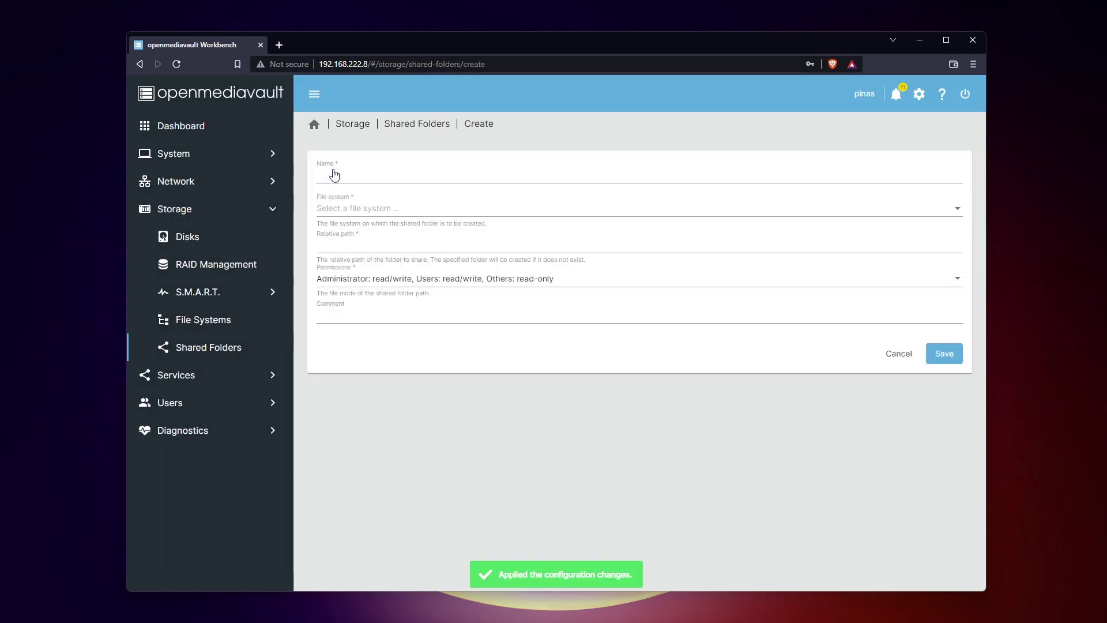
{"action": "left_click", "coordinate": [339, 177]}
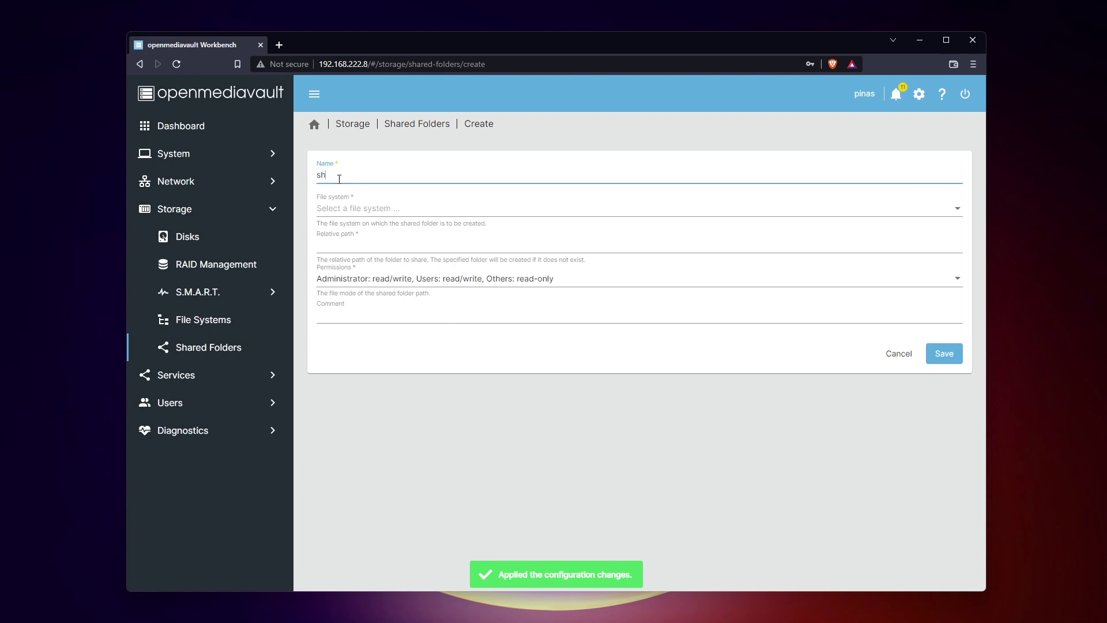
{"action": "left_click", "coordinate": [329, 205]}
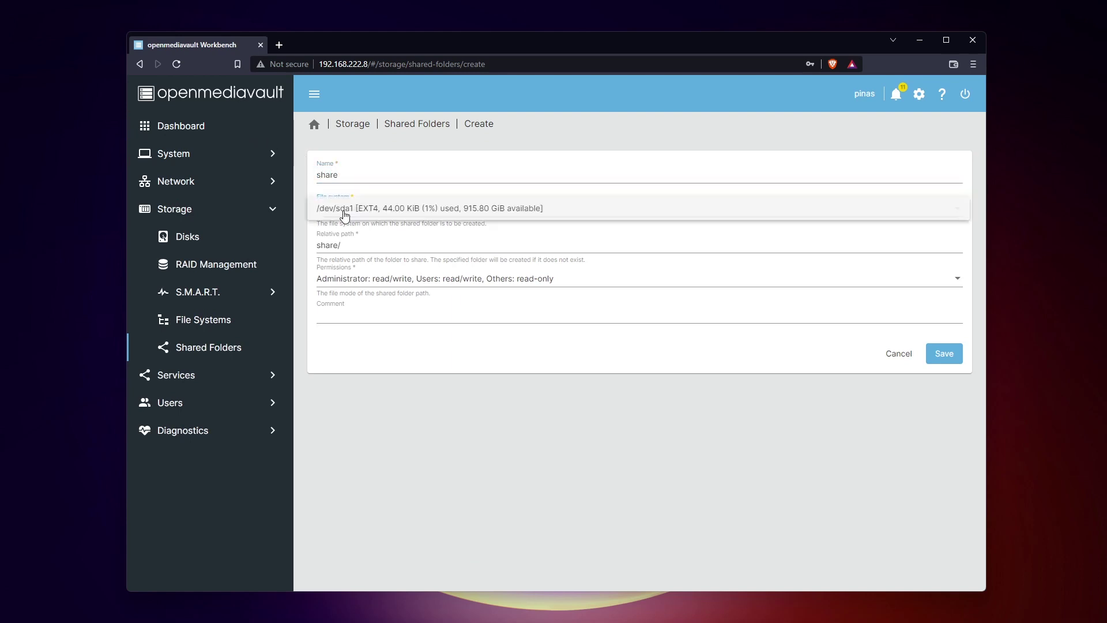
{"action": "left_click", "coordinate": [346, 211]}
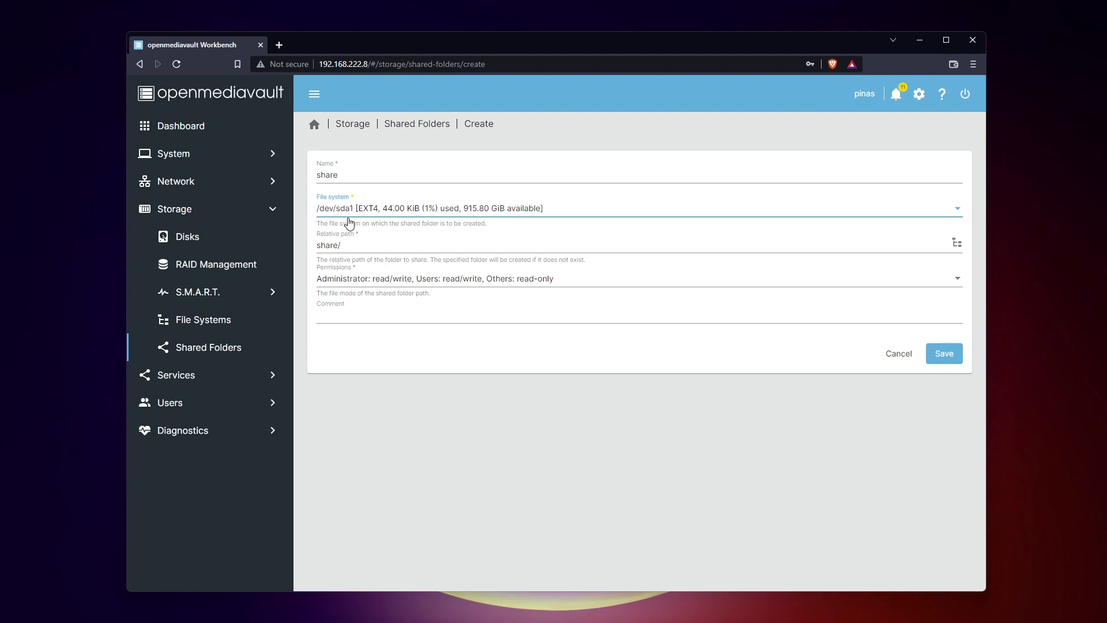
{"action": "left_click", "coordinate": [371, 279]}
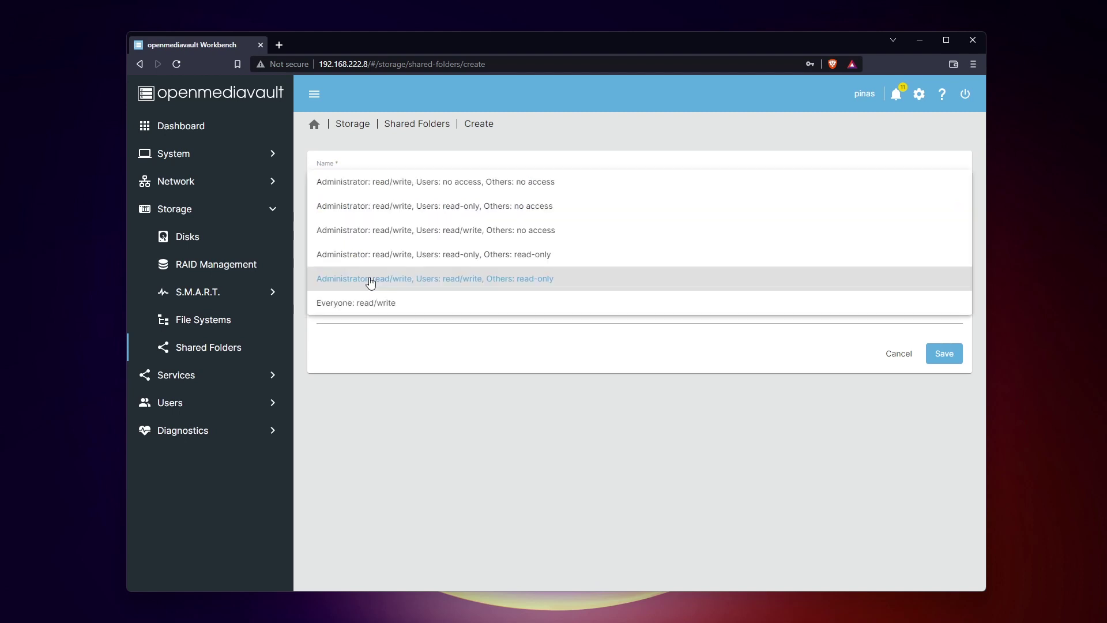
{"action": "left_click", "coordinate": [487, 233]}
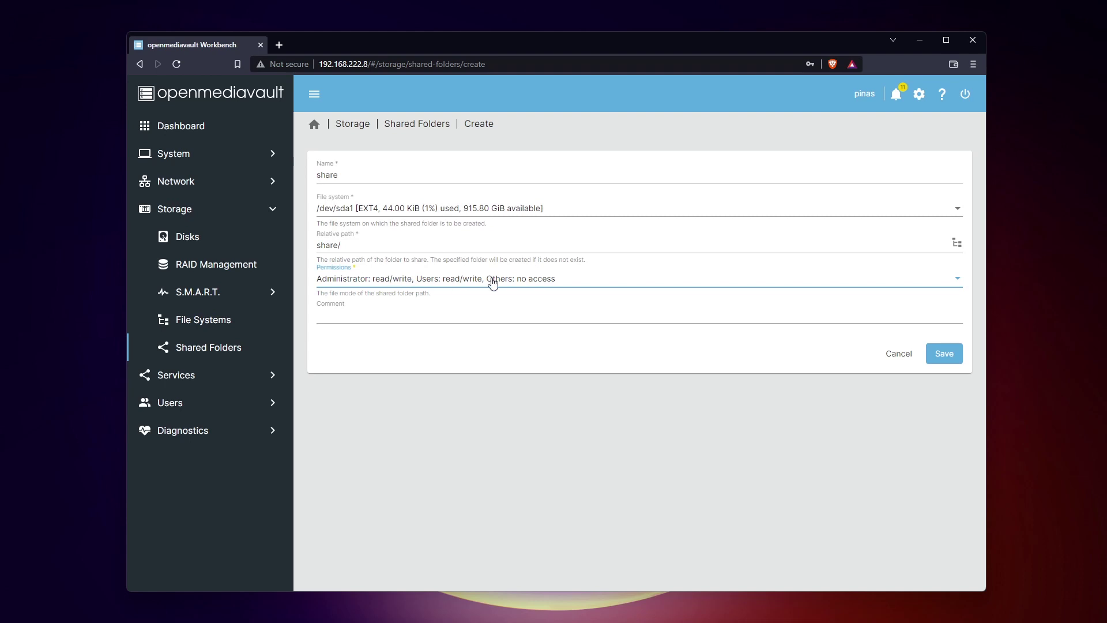
{"action": "left_click", "coordinate": [951, 353]}
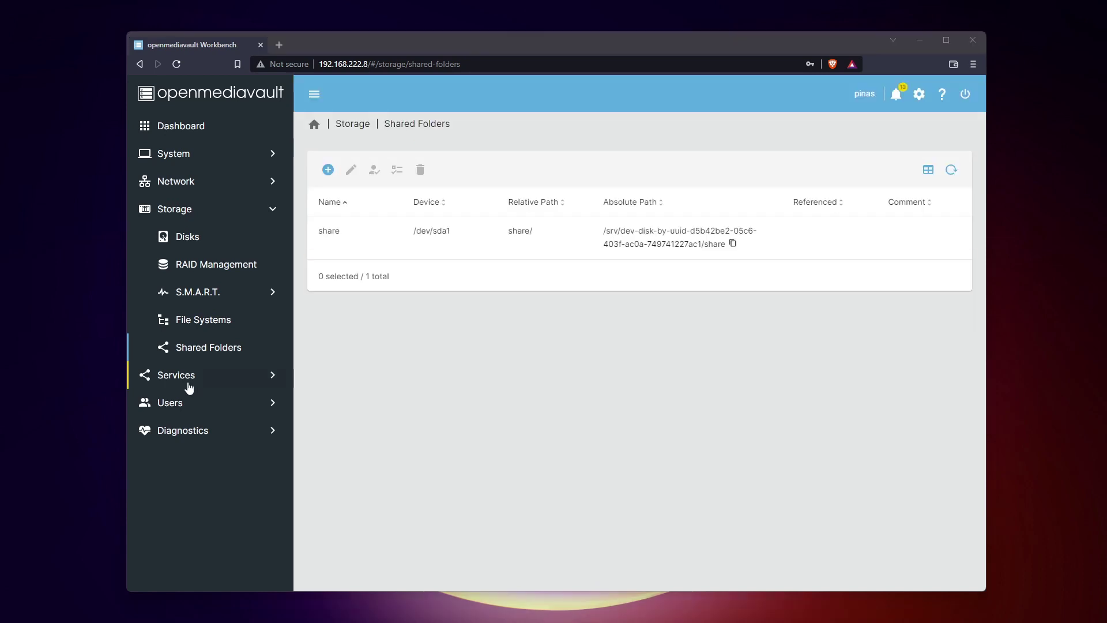
Step: Add a new SMB/CIFS share for the 'share' folder under Services > SMB/CIFS > Shares
{"action": "left_click", "coordinate": [191, 379]}
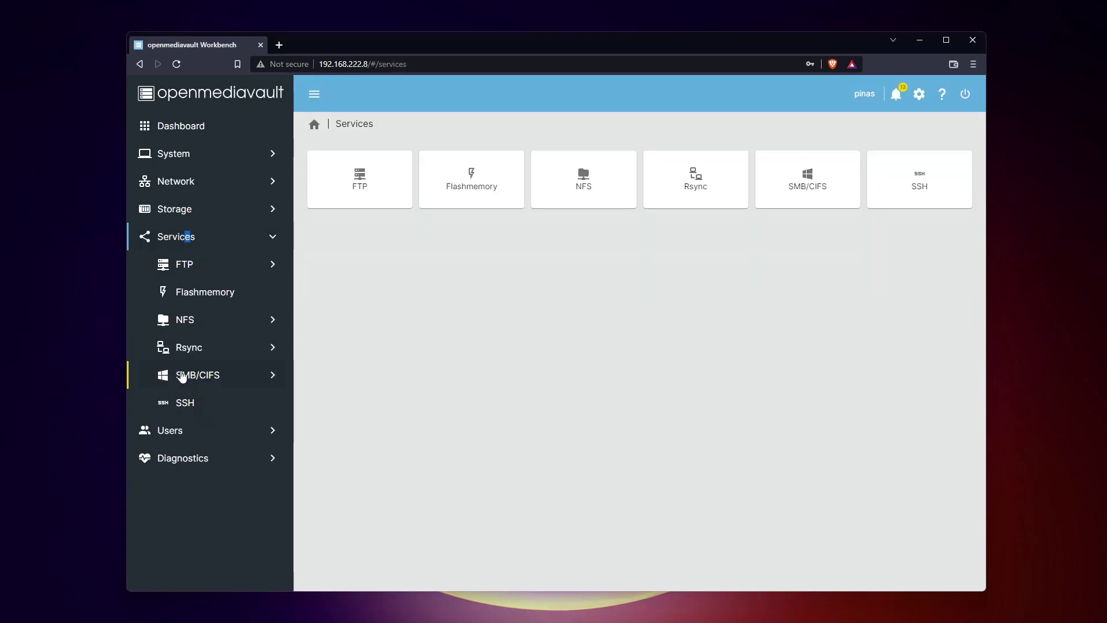
{"action": "left_click", "coordinate": [182, 376]}
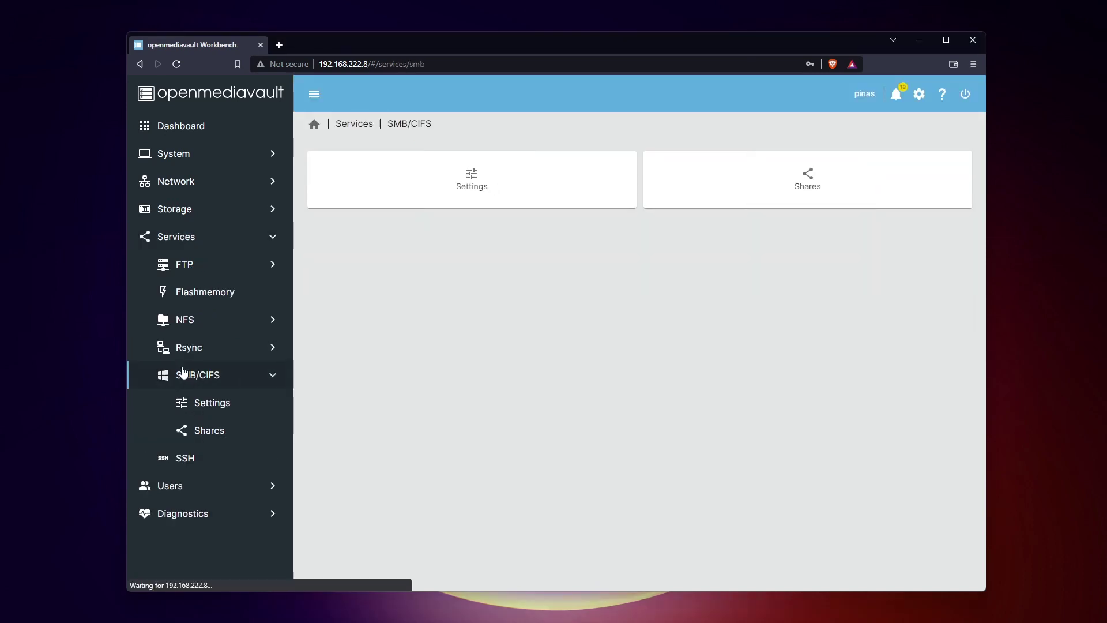
{"action": "left_click", "coordinate": [224, 438]}
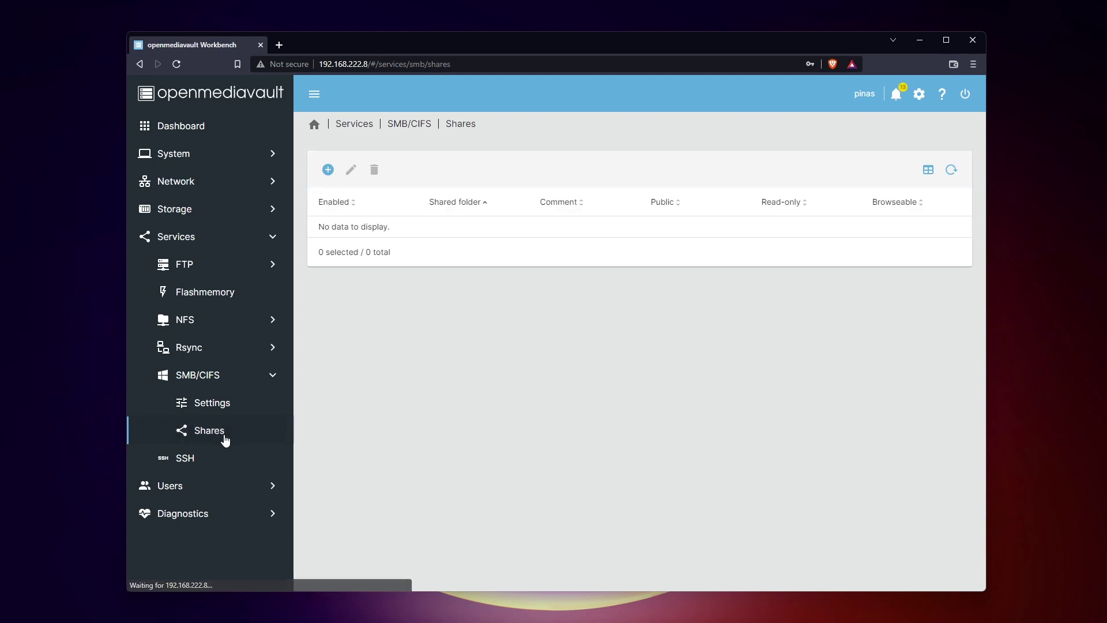
{"action": "left_click", "coordinate": [328, 171]}
{"action": "left_click", "coordinate": [369, 196]}
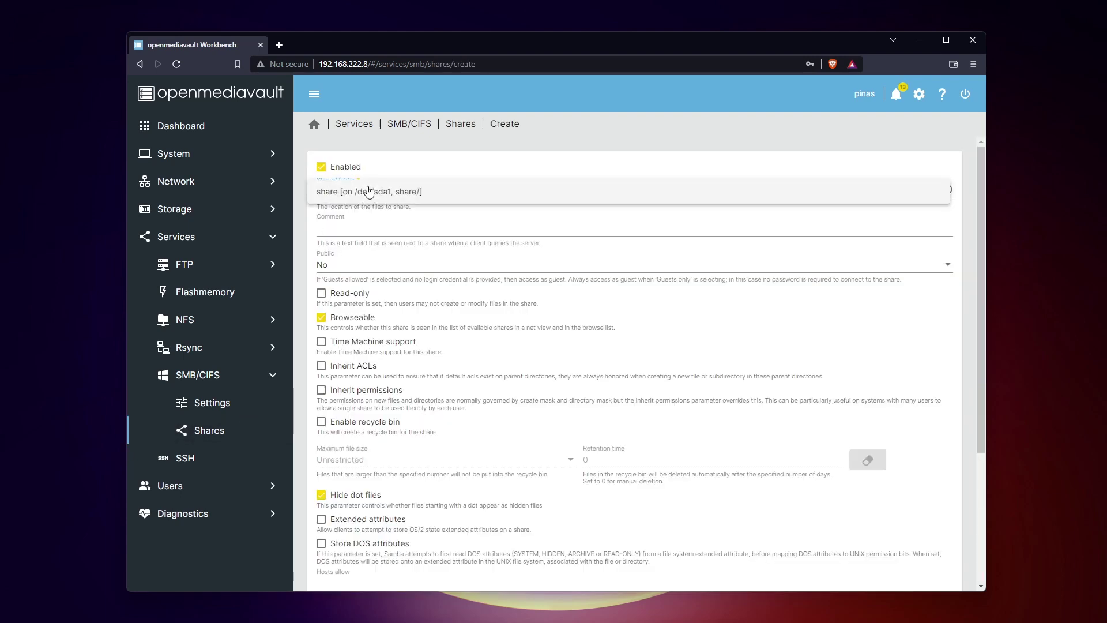
{"action": "left_click", "coordinate": [353, 193]}
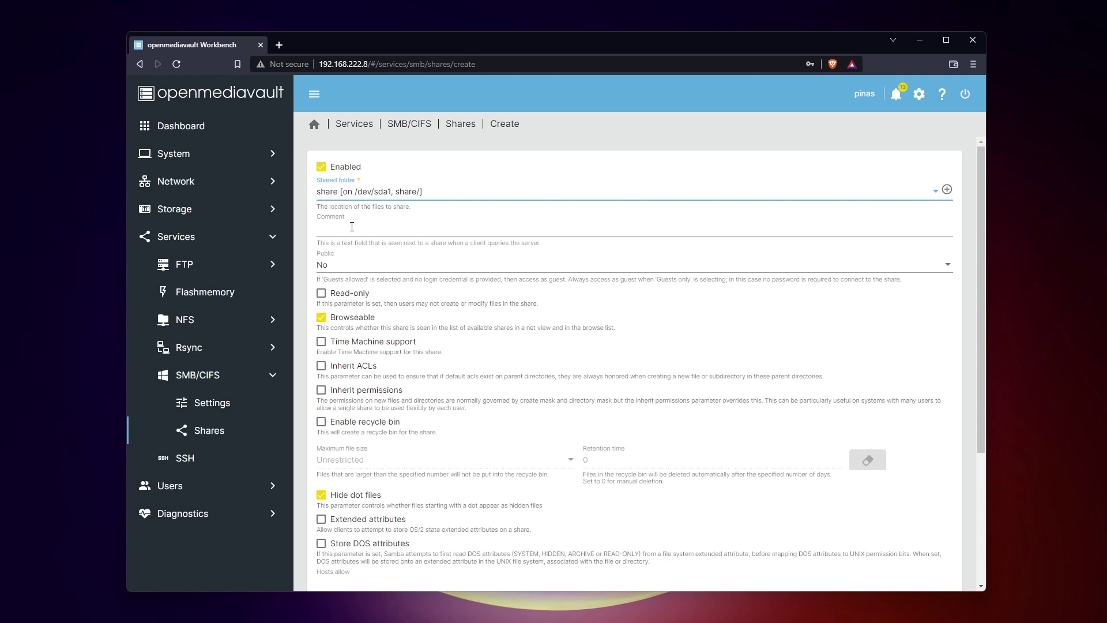
Step: Keep the SMB share non-public and save it
{"action": "left_click", "coordinate": [348, 266]}
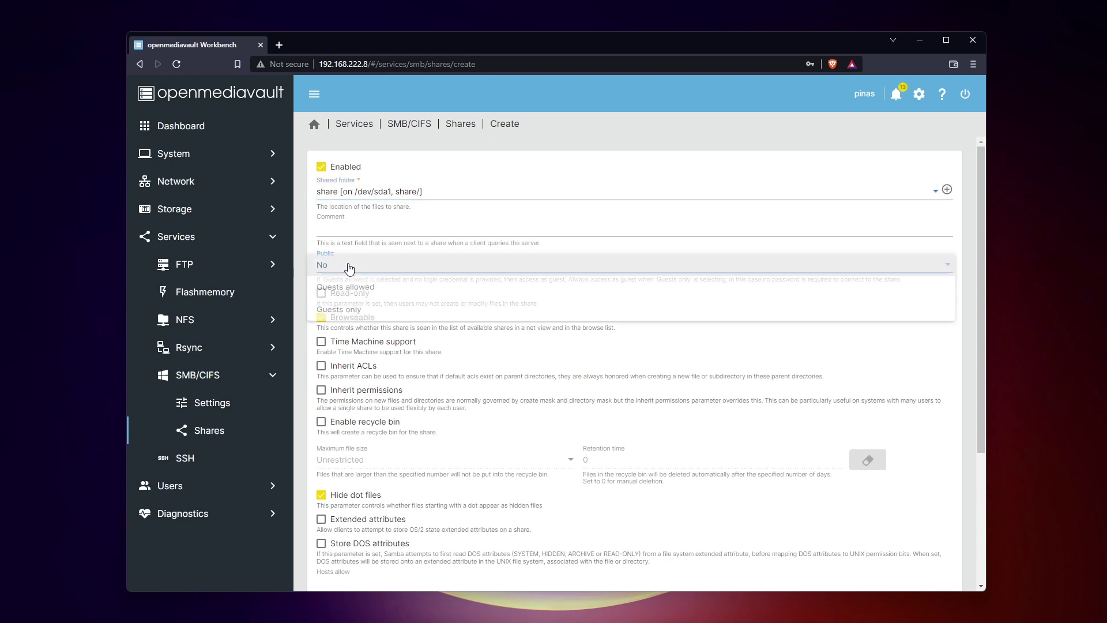
{"action": "left_click", "coordinate": [332, 265]}
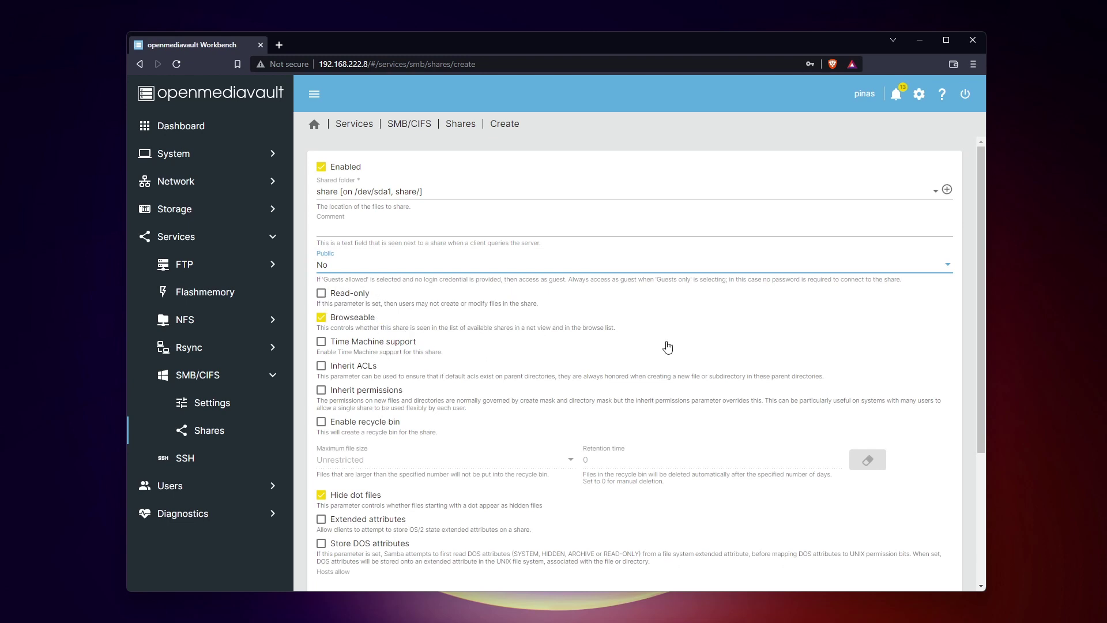
{"action": "scroll", "coordinate": [518, 346], "scroll_direction": "down", "scroll_amount": 2}
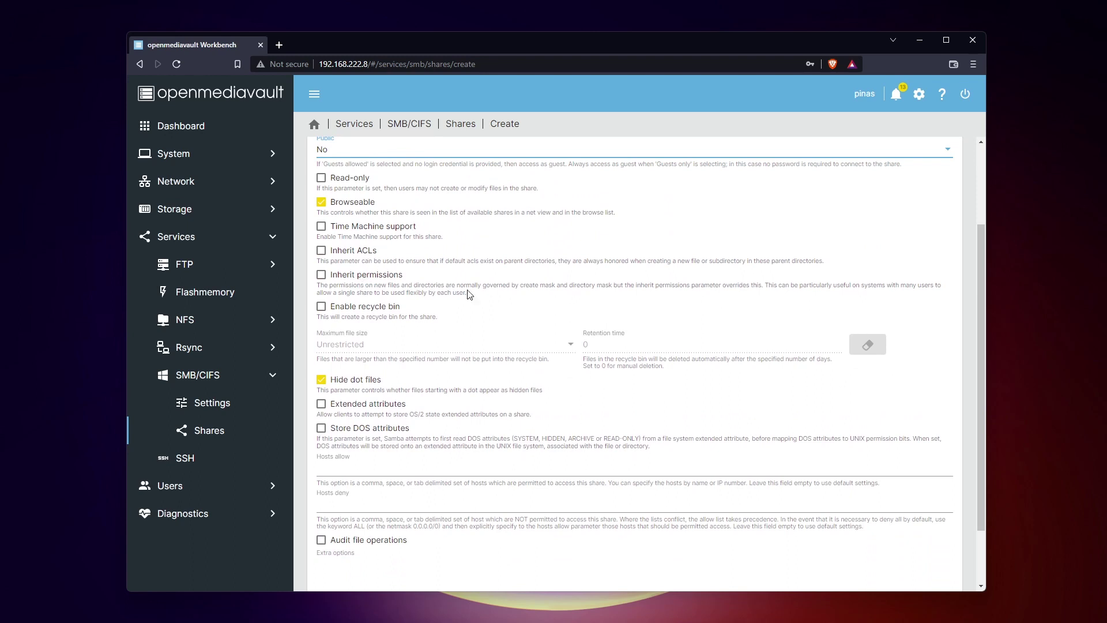
{"action": "left_click_drag", "start_coordinate": [466, 292], "coordinate": [515, 287]}
{"action": "left_click", "coordinate": [494, 284]}
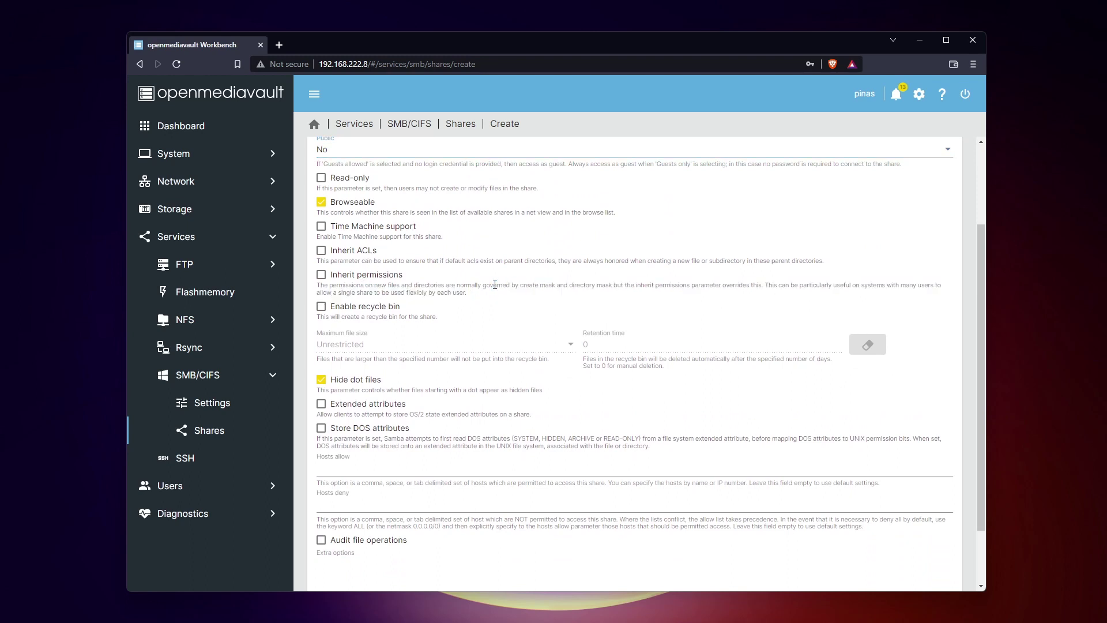
{"action": "scroll", "coordinate": [495, 284], "scroll_direction": "down", "scroll_amount": 2}
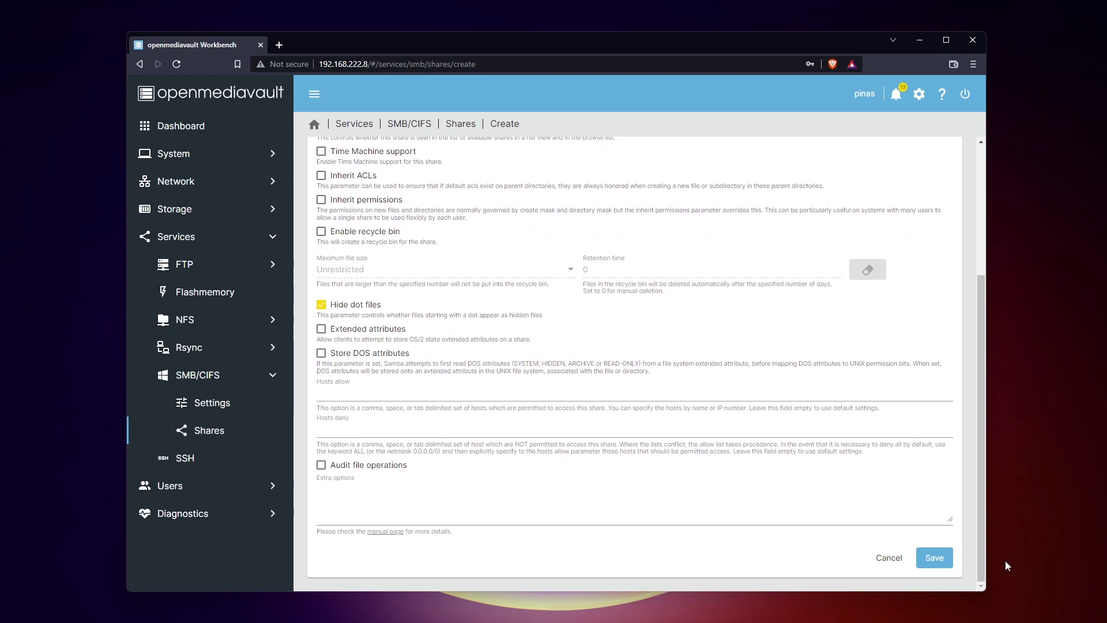
{"action": "left_click", "coordinate": [934, 557]}
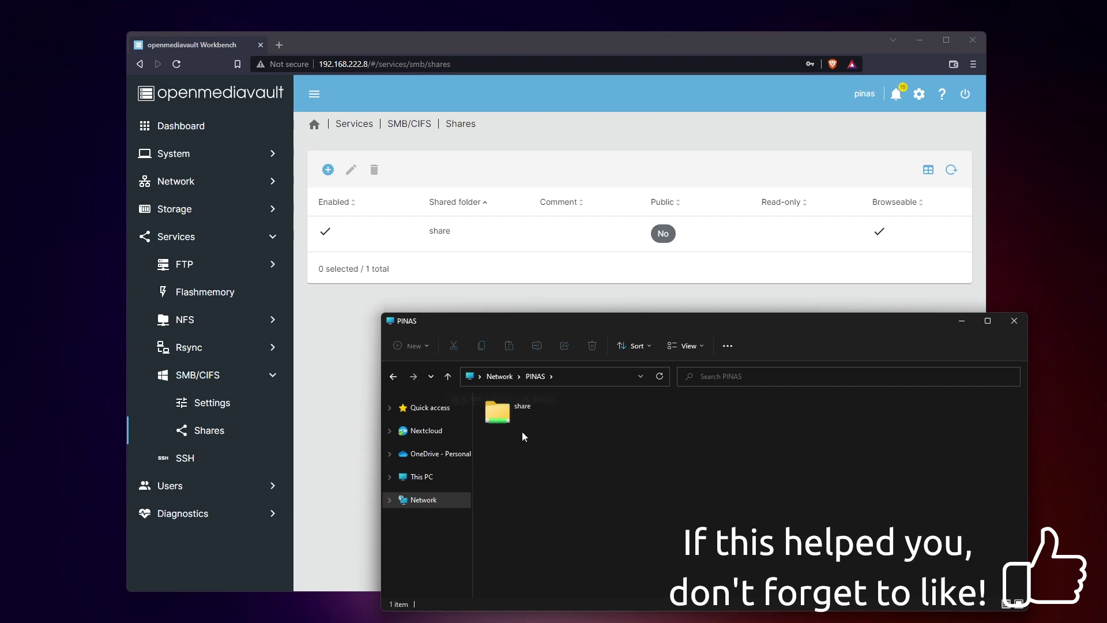
Step: Open the share folder on PINAS and create a folder named New folder inside it
{"action": "double_click", "coordinate": [502, 410]}
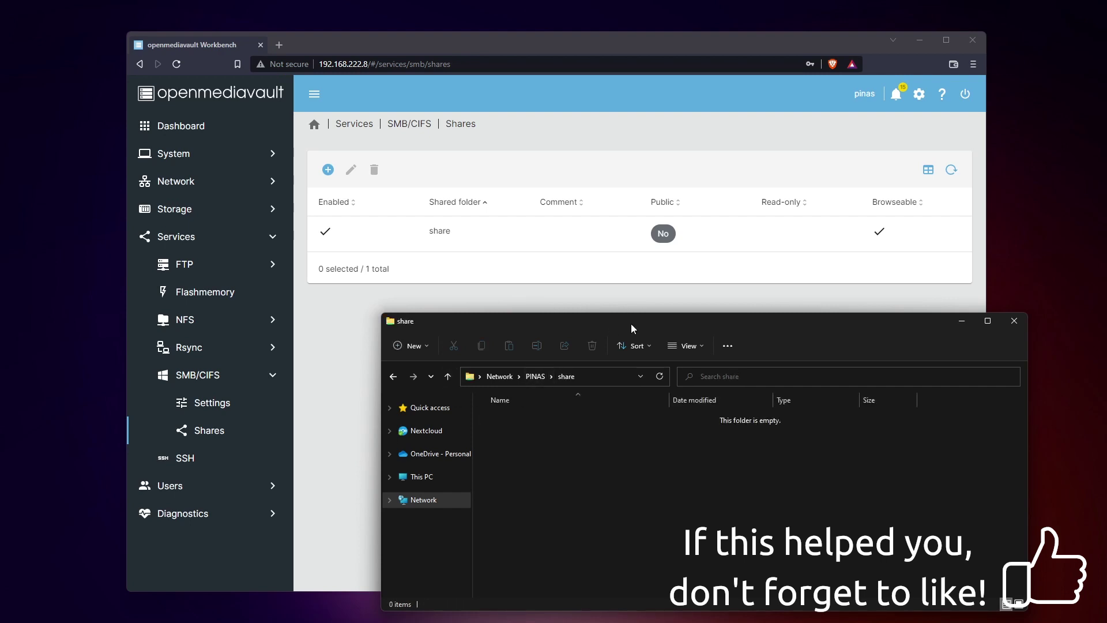
{"action": "left_click_drag", "start_coordinate": [631, 324], "coordinate": [647, 147]}
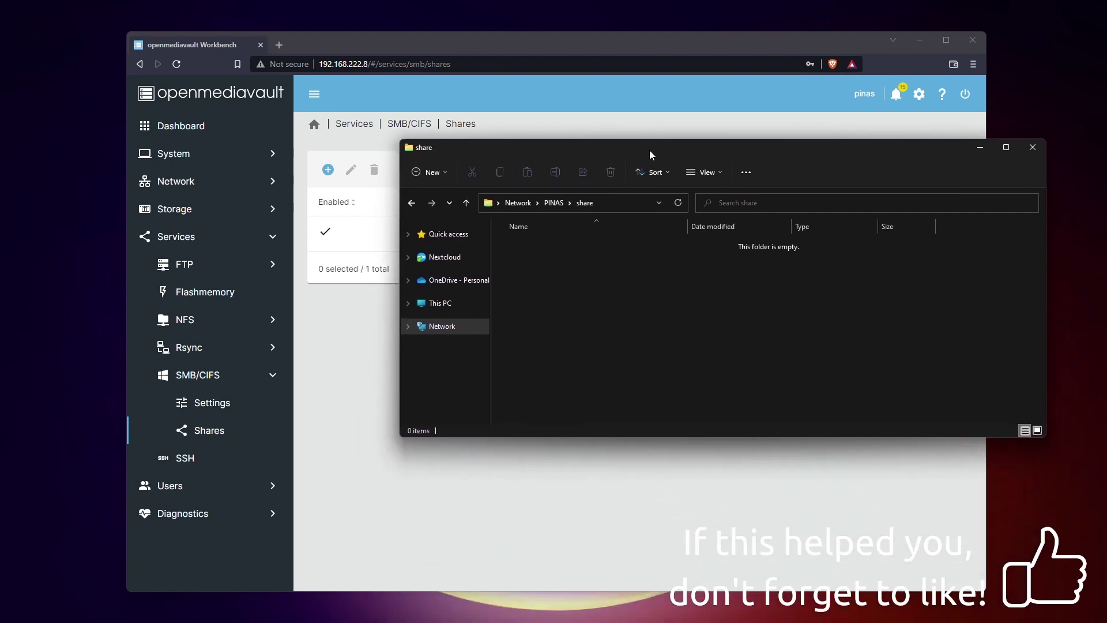
{"action": "right_click", "coordinate": [560, 290]}
{"action": "mouse_move", "coordinate": [644, 383]}
{"action": "left_click", "coordinate": [780, 386]}
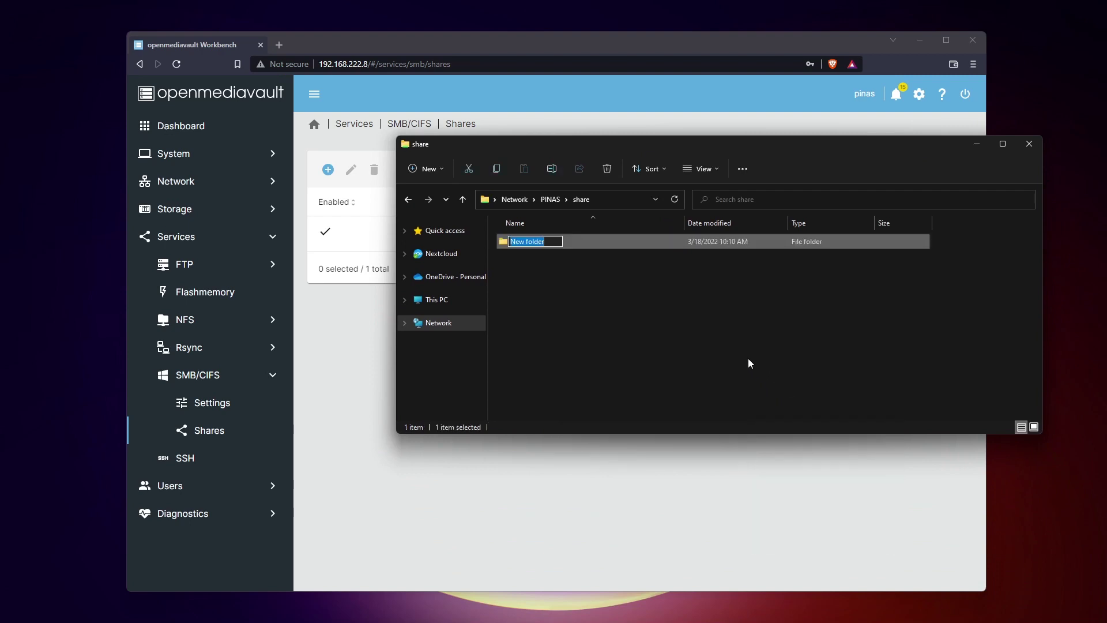
{"action": "left_click", "coordinate": [634, 323]}
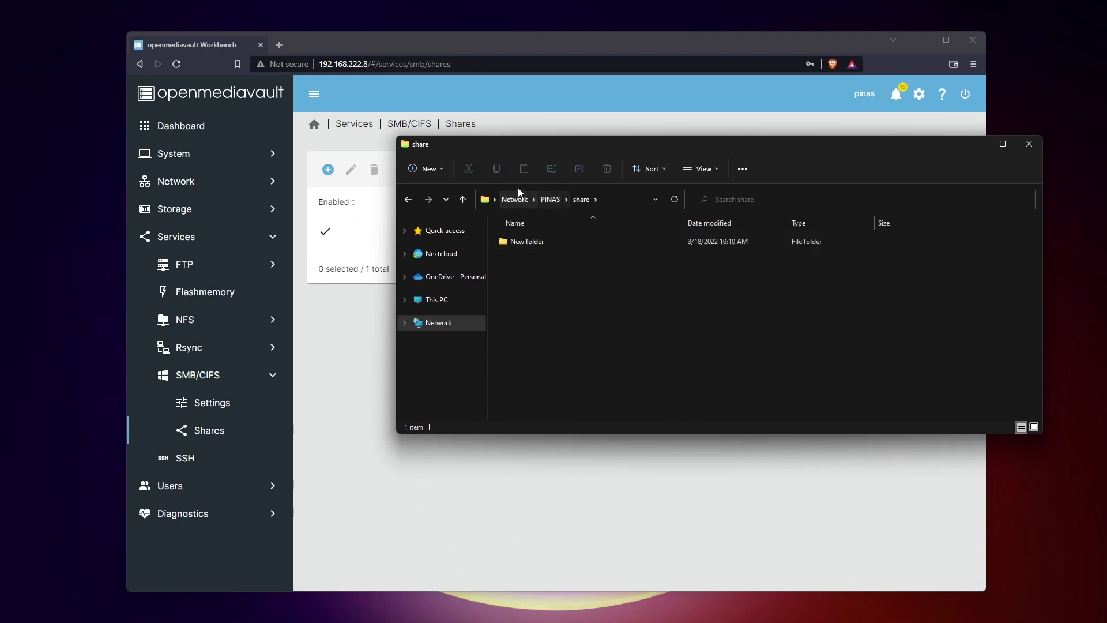
{"action": "left_click", "coordinate": [532, 241]}
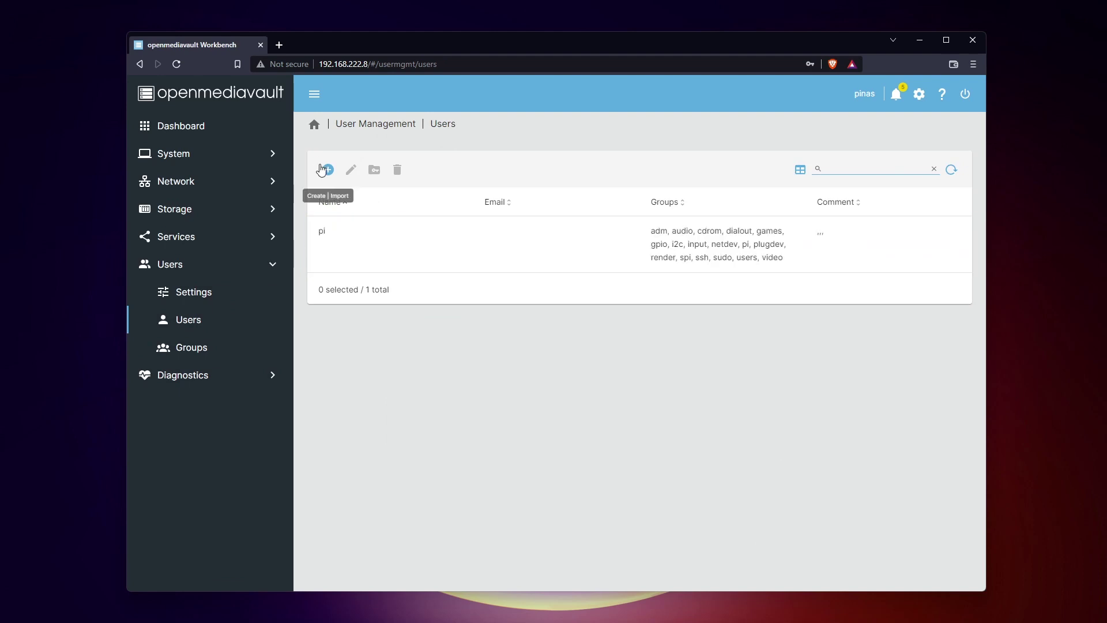
Step: Start a new user account, entering the user name and the password twice
{"action": "left_click", "coordinate": [336, 174]}
{"action": "left_click", "coordinate": [346, 196]}
{"action": "type", "text": "pa"}
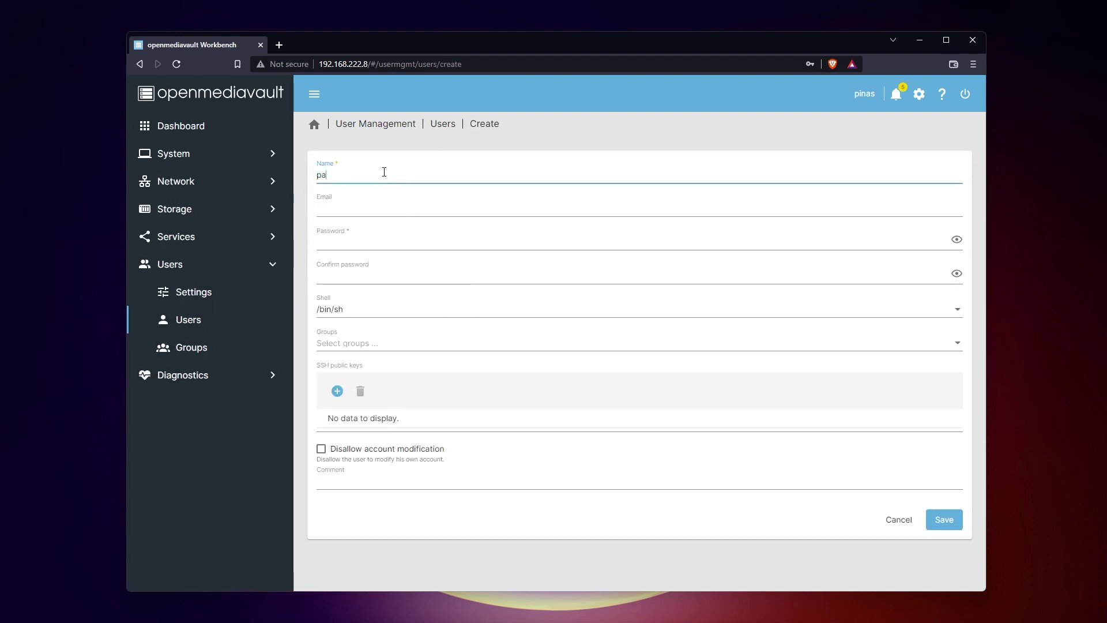
{"action": "type", "text": "trick"}
{"action": "key", "text": "Tab"}
{"action": "key", "text": "Tab"}
{"action": "type", "text": "•••••••"}
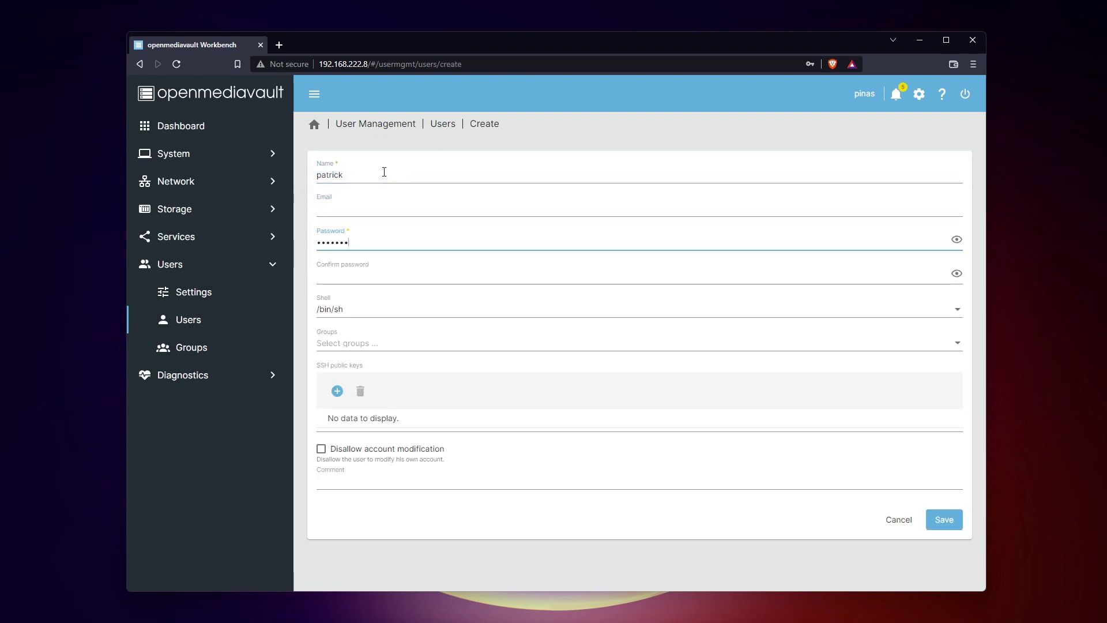
{"action": "type", "text": "••"}
{"action": "key", "text": "Tab"}
{"action": "type", "text": "••••••"}
Step: Add the new user to the users group and save the account
{"action": "left_click", "coordinate": [356, 347]}
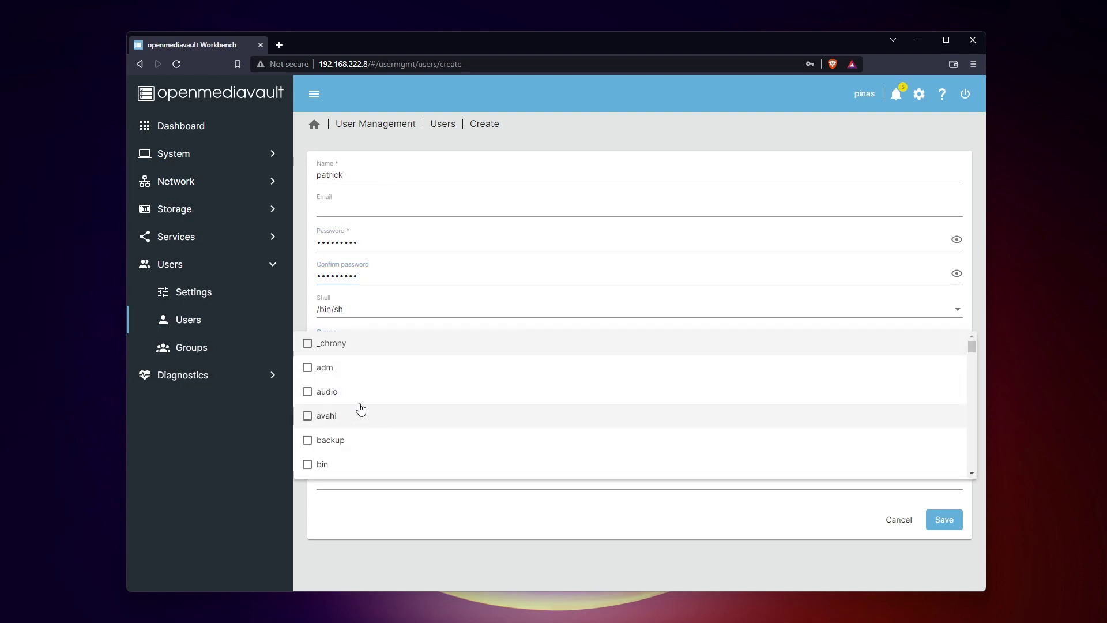
{"action": "scroll", "coordinate": [355, 403], "scroll_direction": "down", "scroll_amount": 10}
{"action": "left_click", "coordinate": [397, 405]}
{"action": "left_click", "coordinate": [460, 560]}
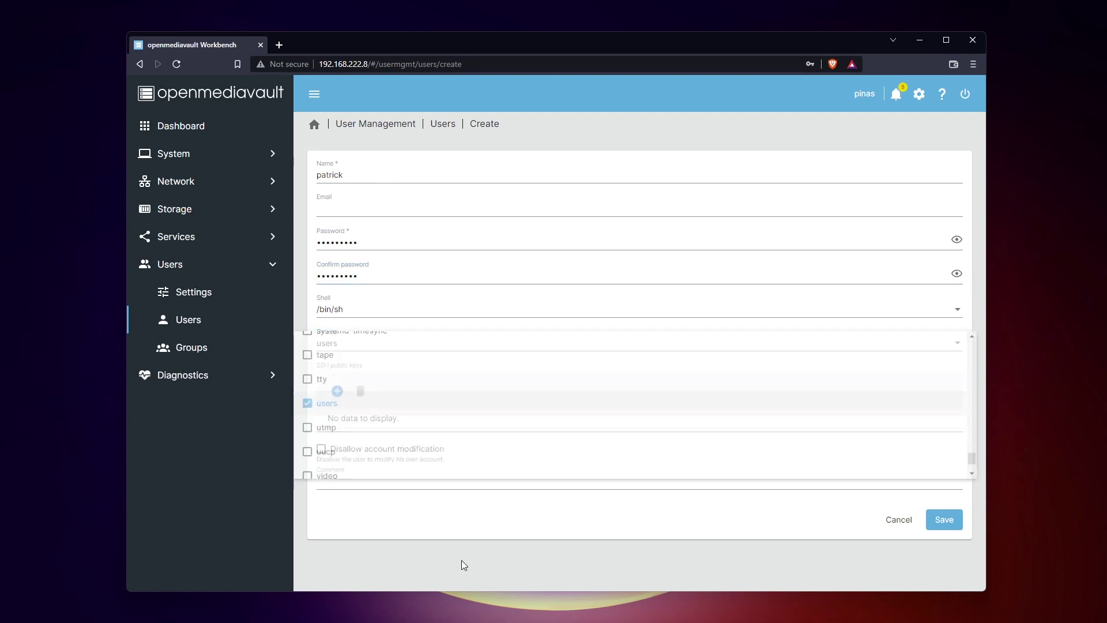
{"action": "left_click", "coordinate": [961, 520]}
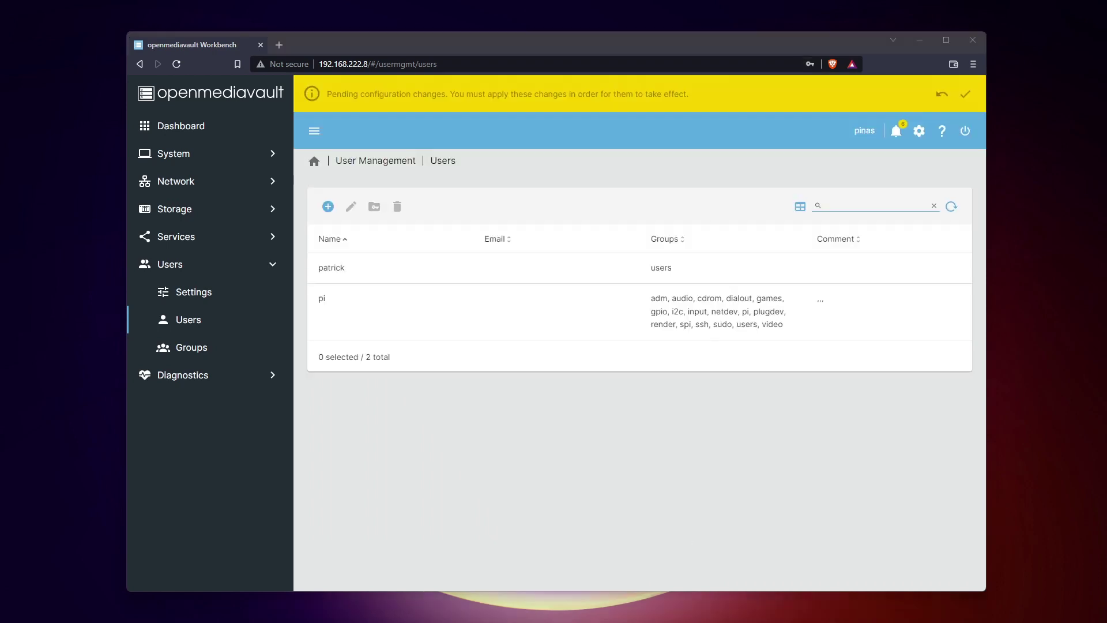
{"action": "key", "text": "super+e"}
Step: Browse to the NAS at \\192.168.222.8 in File Explorer
{"action": "left_click", "coordinate": [386, 229]}
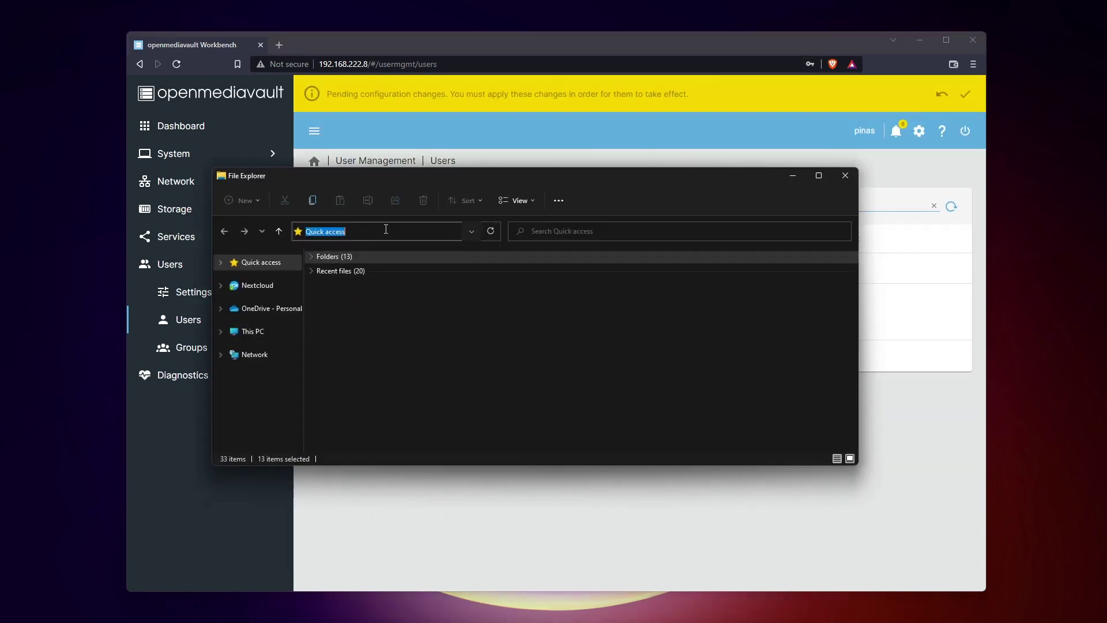
{"action": "type", "text": "\\\\"}
{"action": "type", "text": ".168.222.8"}
{"action": "key", "text": "Return"}
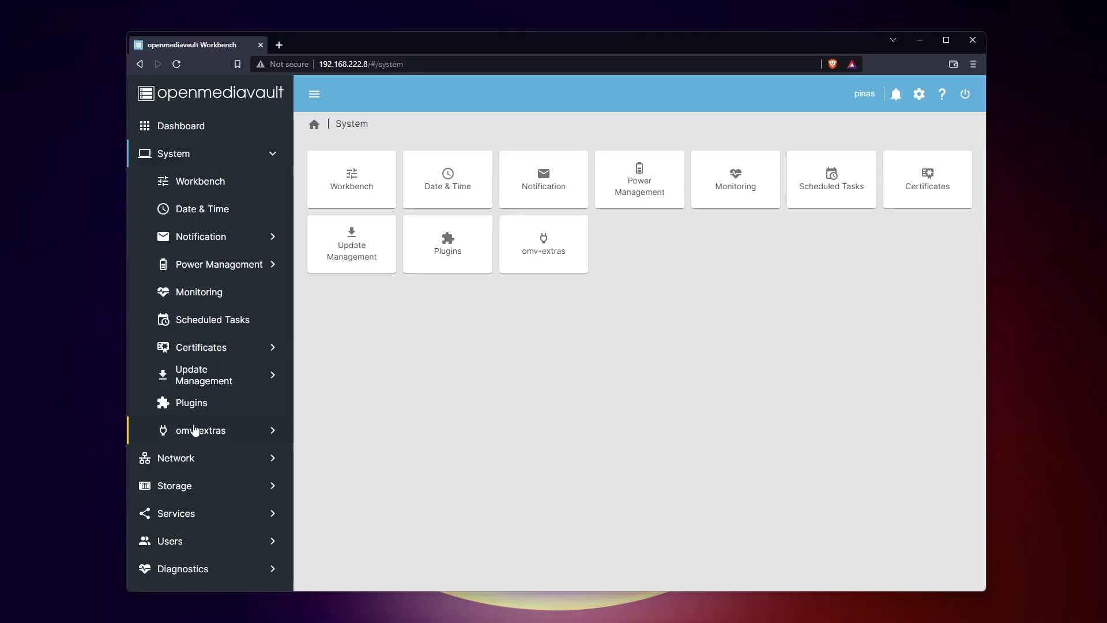
Step: Show the Docker page under System > omv-extras and scroll through its fields
{"action": "left_click", "coordinate": [196, 429]}
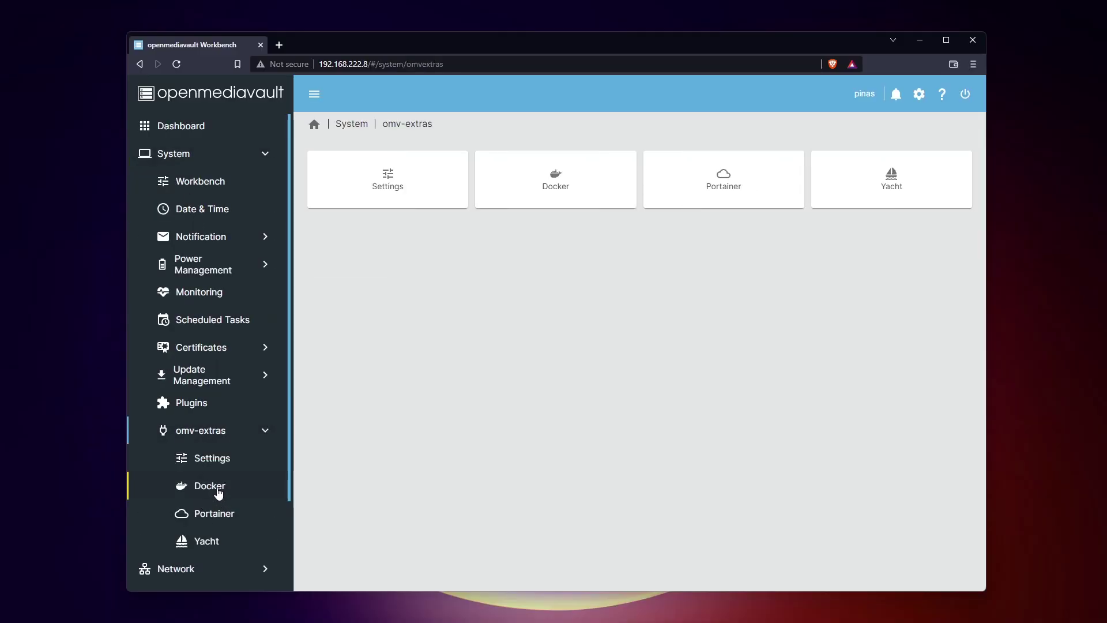
{"action": "left_click", "coordinate": [218, 492]}
{"action": "scroll", "coordinate": [230, 307], "scroll_direction": "down", "scroll_amount": 2}
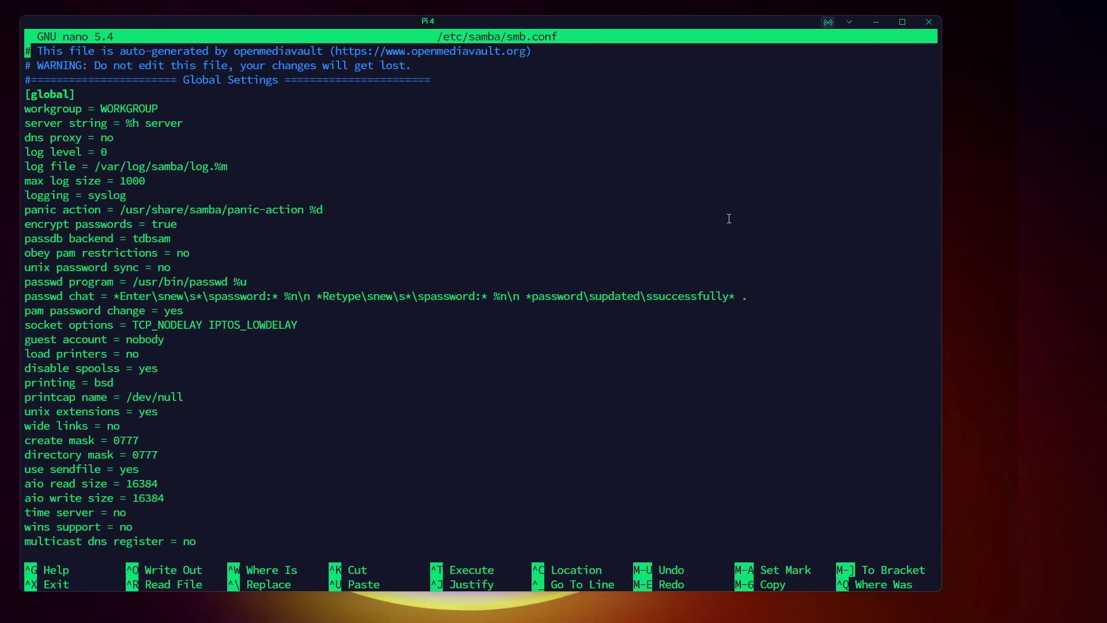
{"action": "key", "text": "Down"}
{"action": "key", "text": "Down"}
{"action": "key", "text": "Down"}
{"action": "key", "text": "Down"}
{"action": "key", "text": "Down"}
{"action": "key", "text": "Down"}
{"action": "key", "text": "Down"}
{"action": "key", "text": "Down"}
{"action": "key", "text": "Down"}
{"action": "key", "text": "Down"}
{"action": "key", "text": "Down"}
{"action": "key", "text": "Down"}
{"action": "key", "text": "Down"}
{"action": "key", "text": "Down"}
{"action": "key", "text": "Down"}
{"action": "key", "text": "Down"}
{"action": "key", "text": "Down"}
{"action": "key", "text": "Down"}
{"action": "key", "text": "Down"}
{"action": "key", "text": "Down"}
{"action": "key", "text": "Down"}
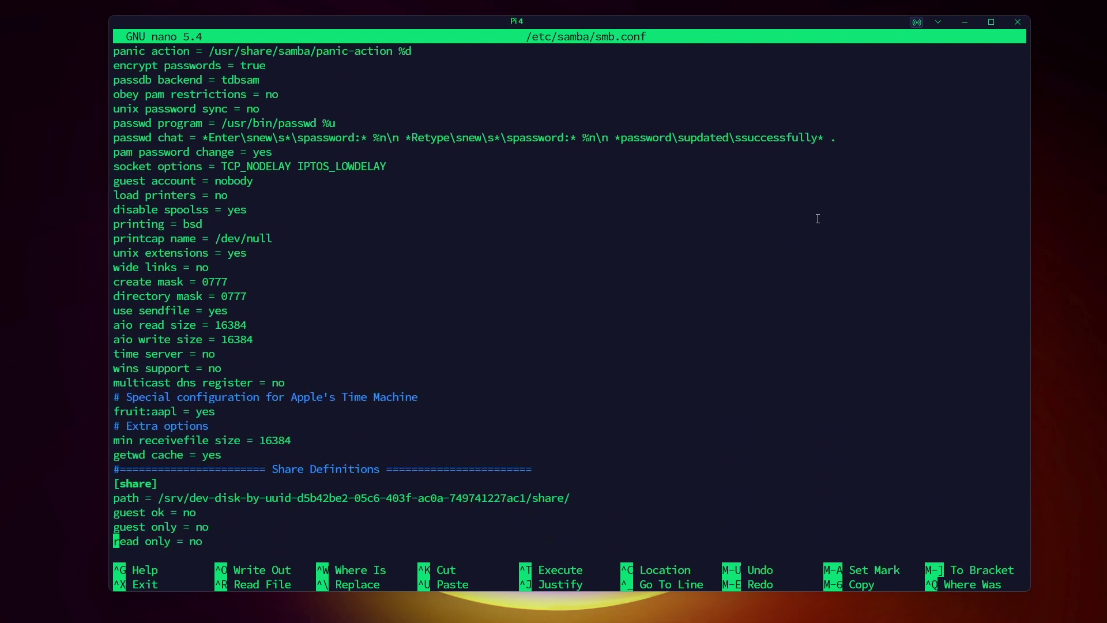
{"action": "key", "text": "Down"}
{"action": "key", "text": "Down"}
{"action": "key", "text": "Down"}
{"action": "key", "text": "Down"}
{"action": "key", "text": "Down"}
{"action": "key", "text": "Down"}
{"action": "key", "text": "Down"}
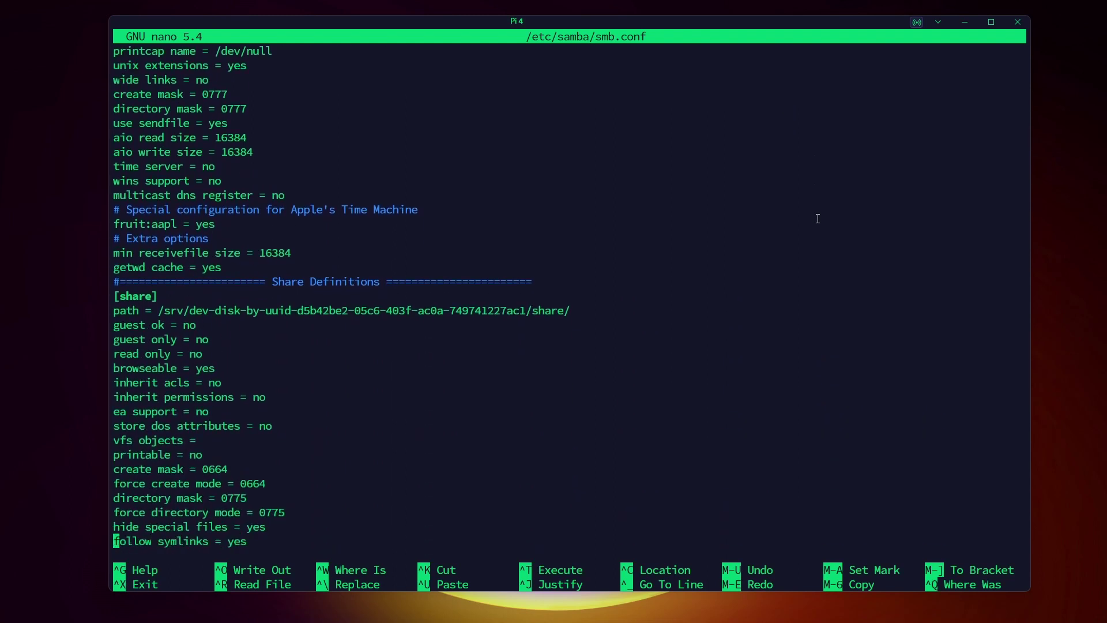
{"action": "key", "text": "Down"}
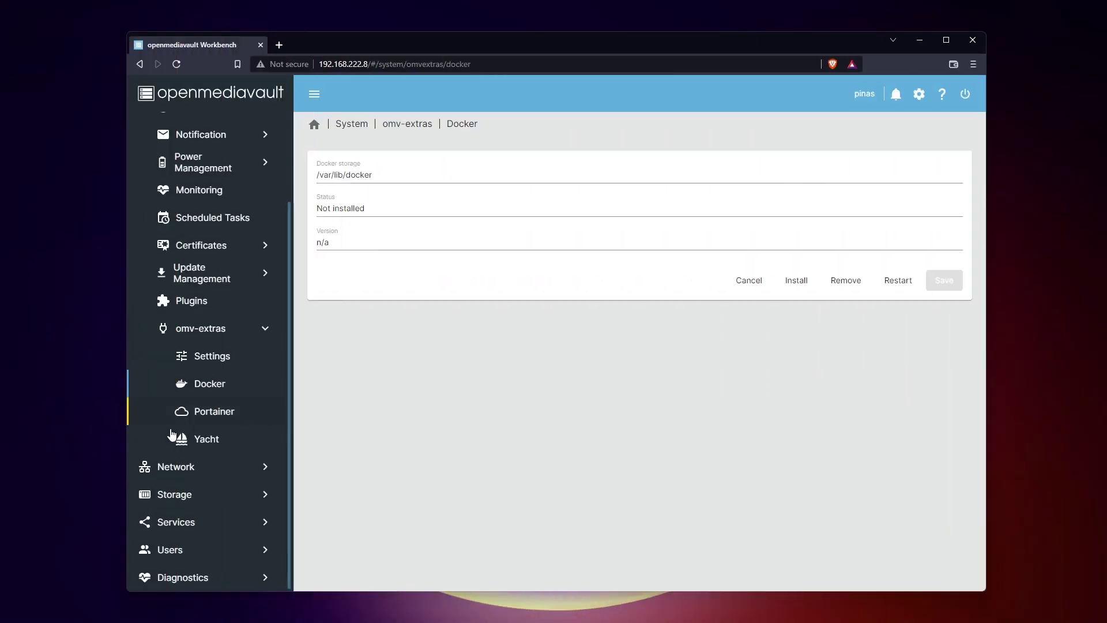
Step: Step through the Network Interfaces, Proxy and Firewall pages, then Storage and Services
{"action": "left_click", "coordinate": [155, 464]}
{"action": "left_click", "coordinate": [212, 237]}
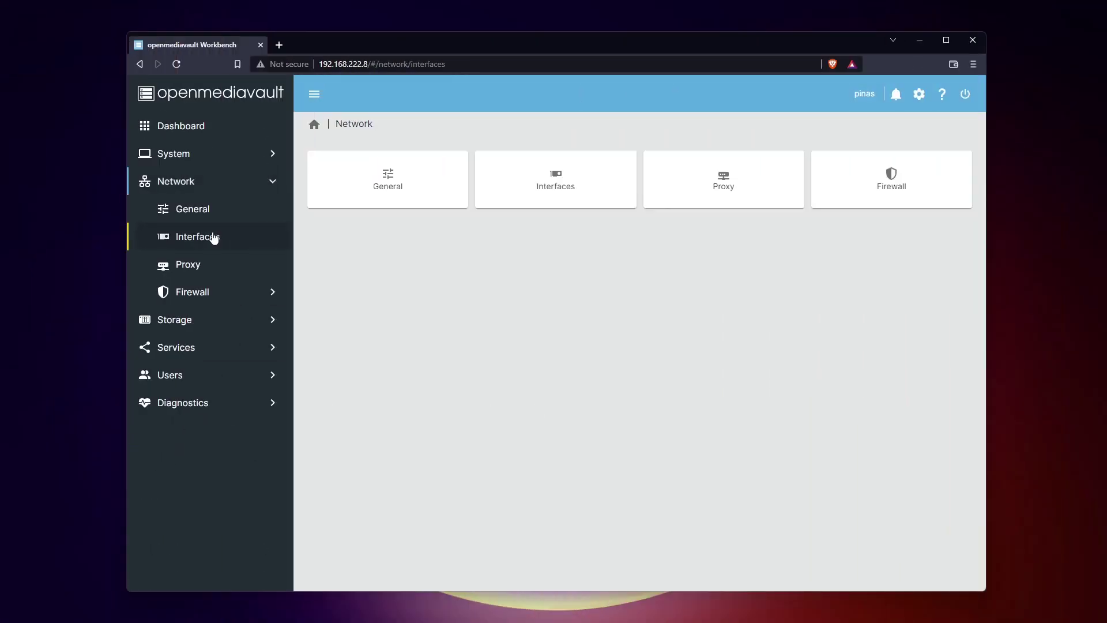
{"action": "left_click", "coordinate": [194, 270]}
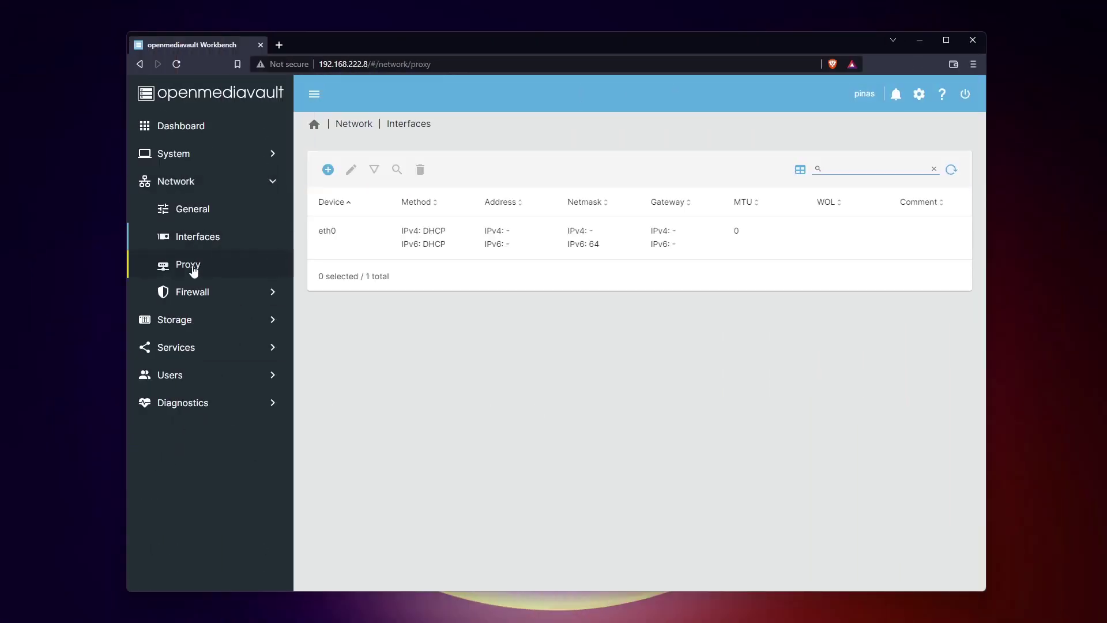
{"action": "left_click", "coordinate": [187, 289]}
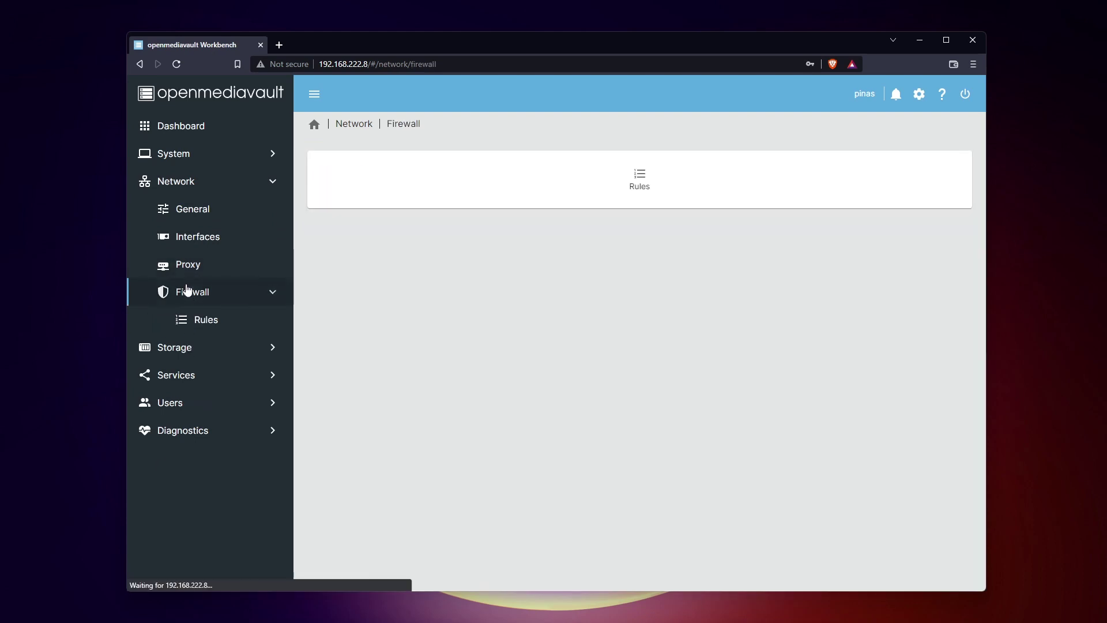
{"action": "left_click", "coordinate": [184, 345]}
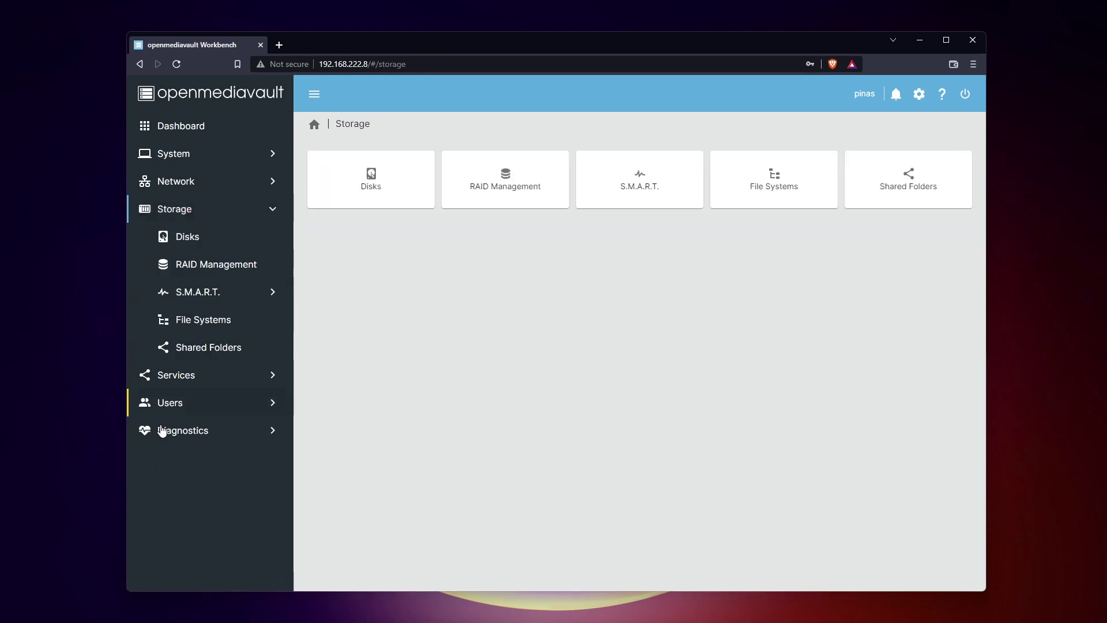
{"action": "left_click", "coordinate": [193, 376]}
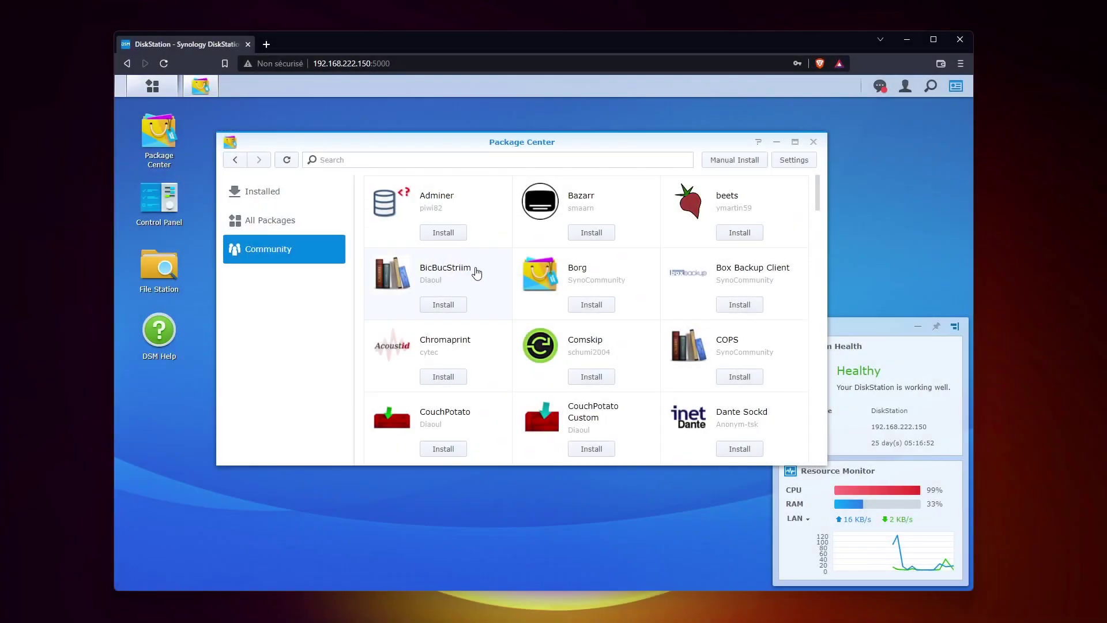
Step: Scroll through the Package Center Community list and the Storage Pool page
{"action": "scroll", "coordinate": [664, 323], "scroll_direction": "down", "scroll_amount": 5}
{"action": "scroll", "coordinate": [665, 323], "scroll_direction": "down", "scroll_amount": 2}
{"action": "scroll", "coordinate": [663, 274], "scroll_direction": "up", "scroll_amount": 4}
{"action": "scroll", "coordinate": [652, 294], "scroll_direction": "down", "scroll_amount": 8}
{"action": "scroll", "coordinate": [641, 287], "scroll_direction": "down", "scroll_amount": 10}
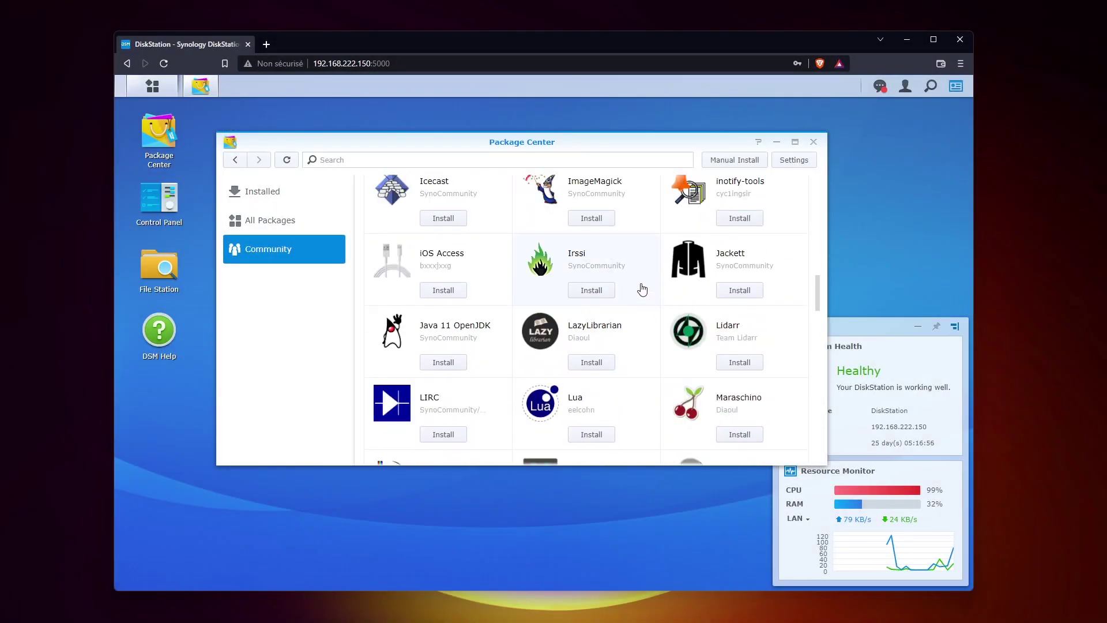
{"action": "scroll", "coordinate": [627, 264], "scroll_direction": "down", "scroll_amount": 8}
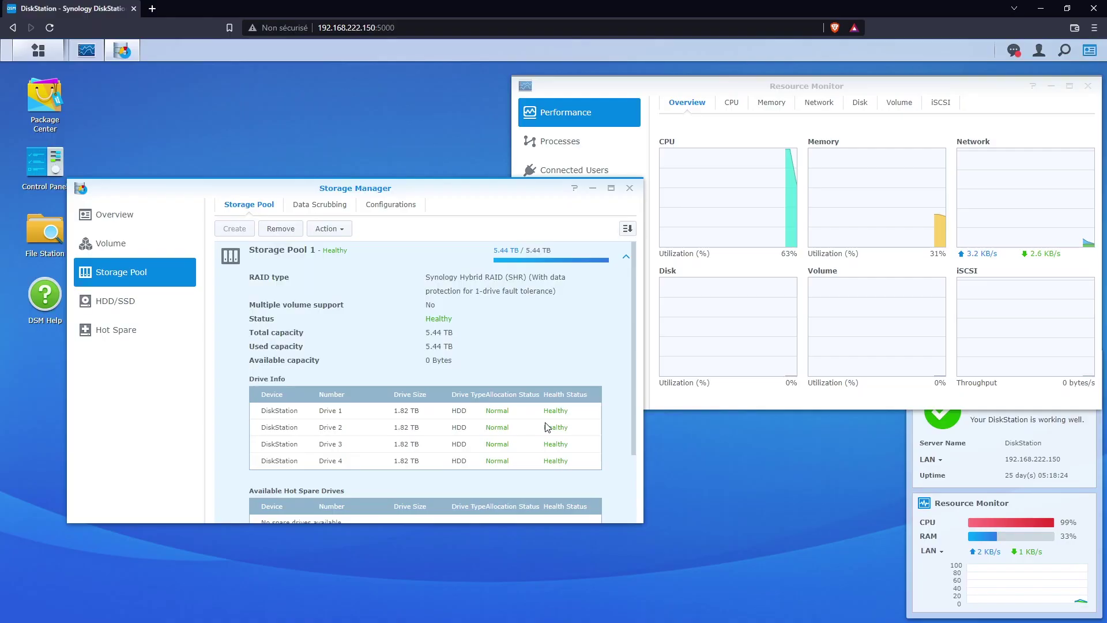
{"action": "scroll", "coordinate": [549, 424], "scroll_direction": "down", "scroll_amount": 2}
{"action": "scroll", "coordinate": [544, 427], "scroll_direction": "up", "scroll_amount": 2}
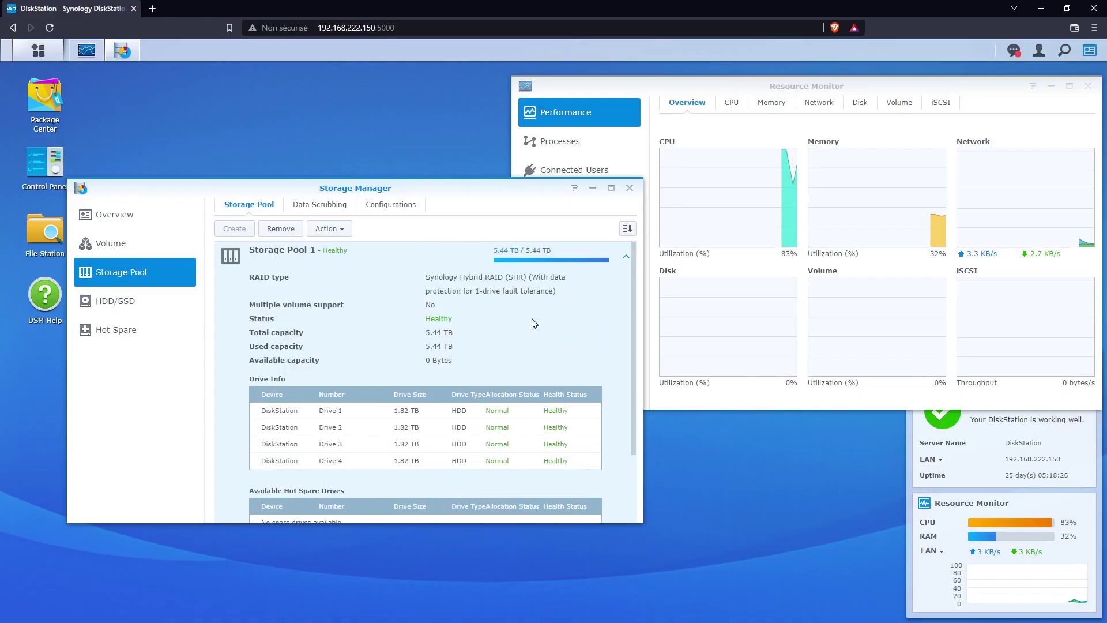
Step: Close Storage Manager, open the Nextcloud settings menu and submit the openmediavault login
{"action": "left_click", "coordinate": [629, 189]}
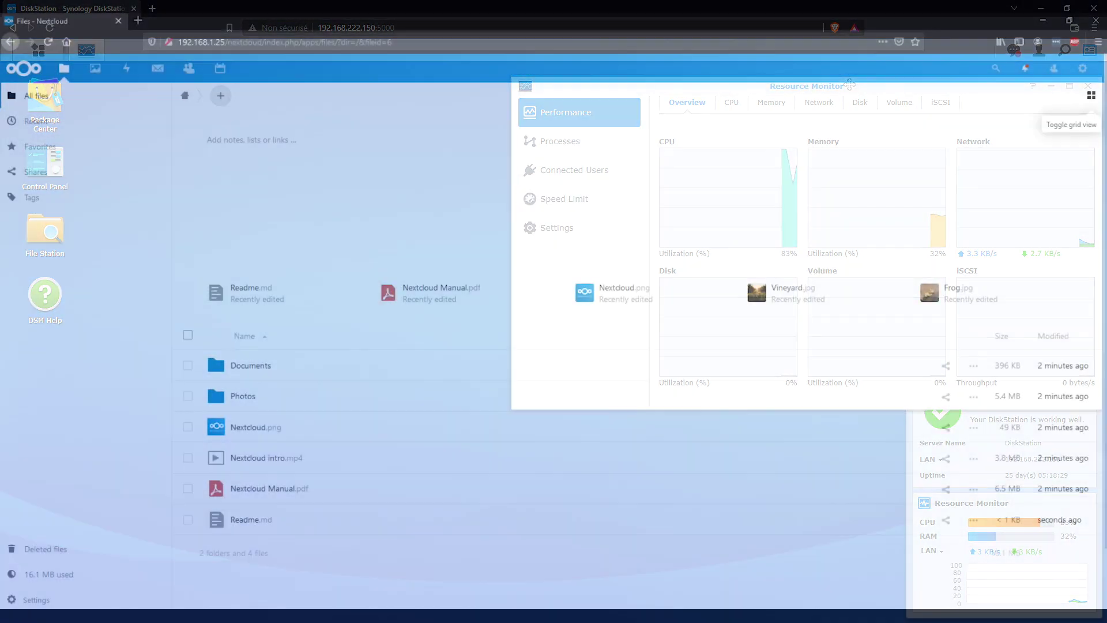
{"action": "left_click", "coordinate": [1082, 68]}
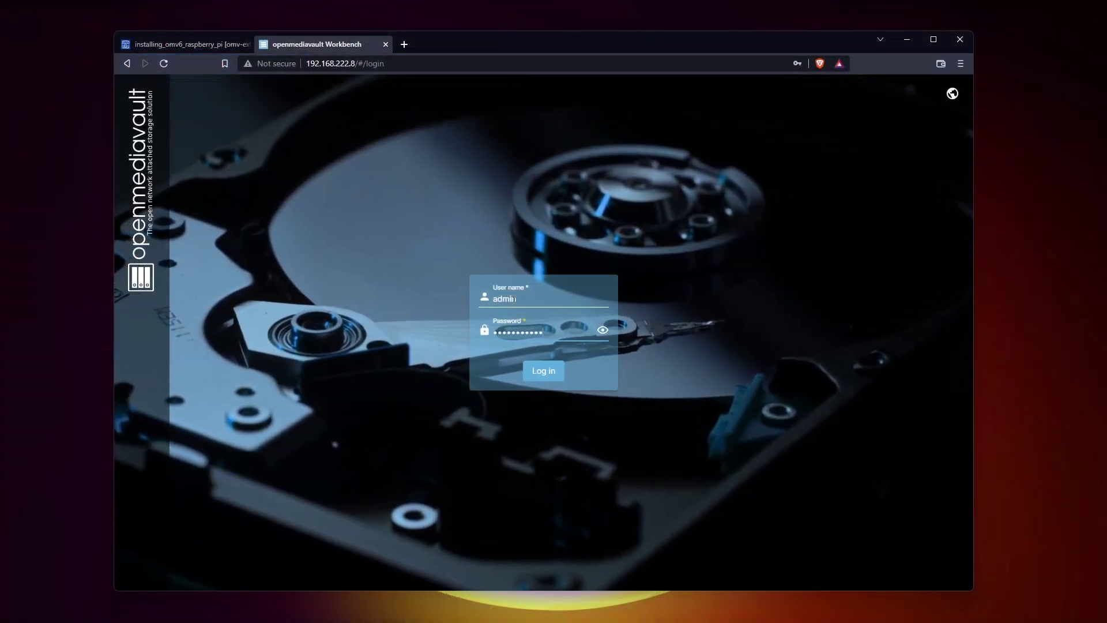
{"action": "key", "text": "Return"}
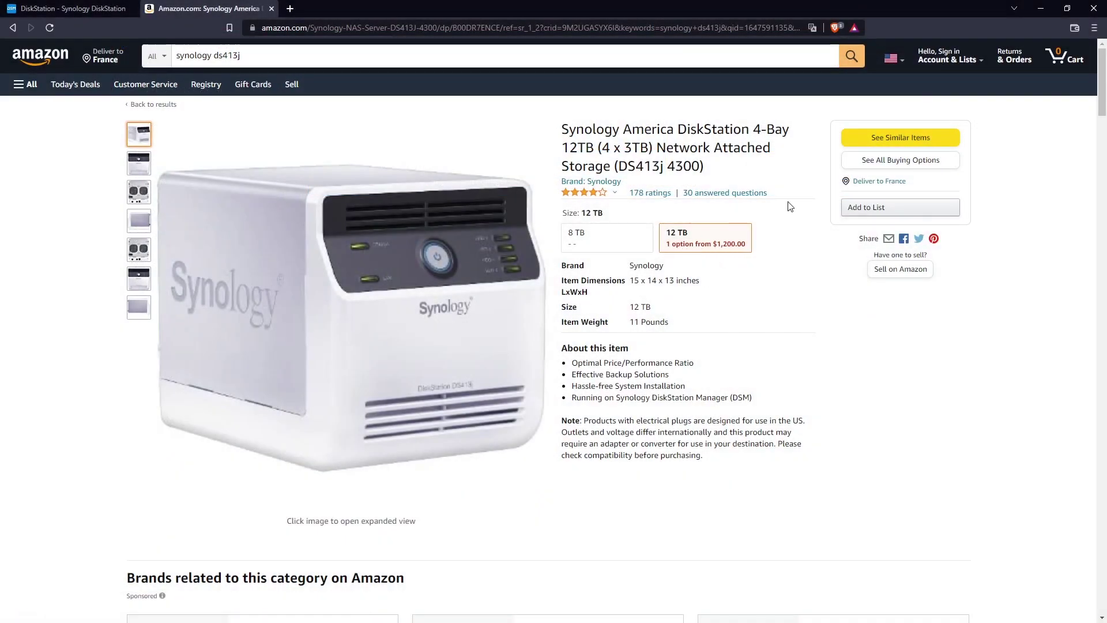
Step: Show all buying options for the DS413j and highlight the $1,200 used price
{"action": "left_click", "coordinate": [872, 160]}
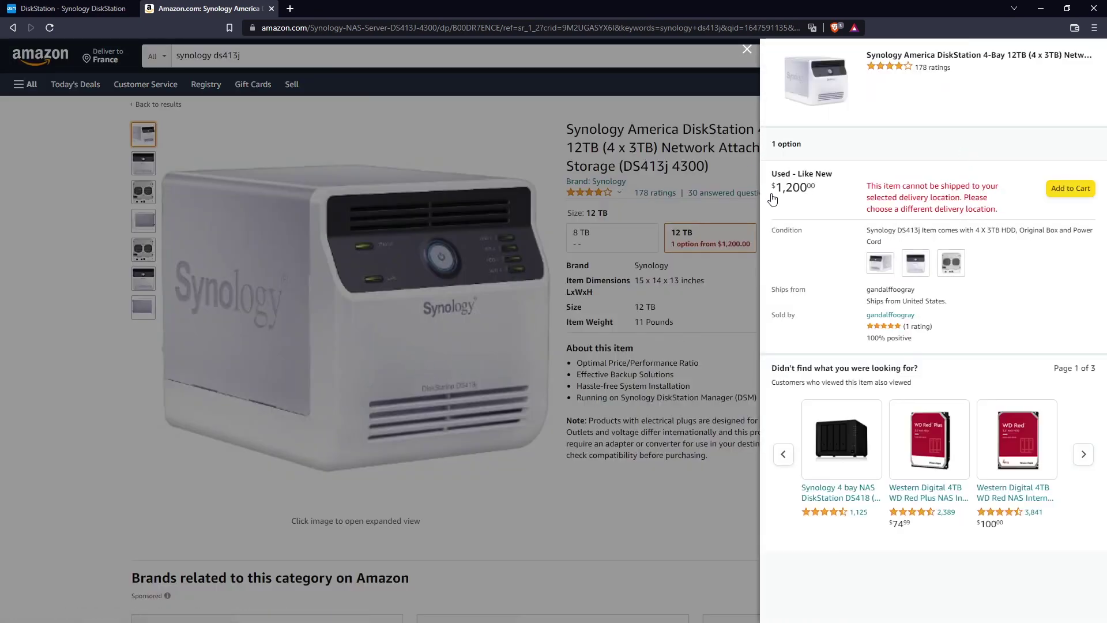
{"action": "double_click", "coordinate": [800, 187]}
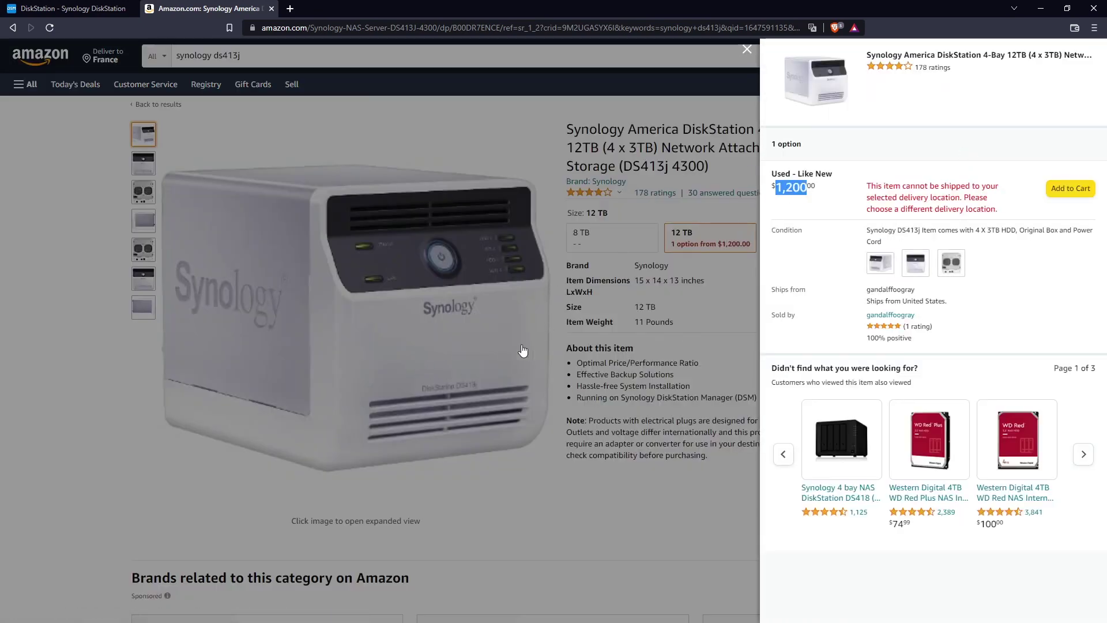